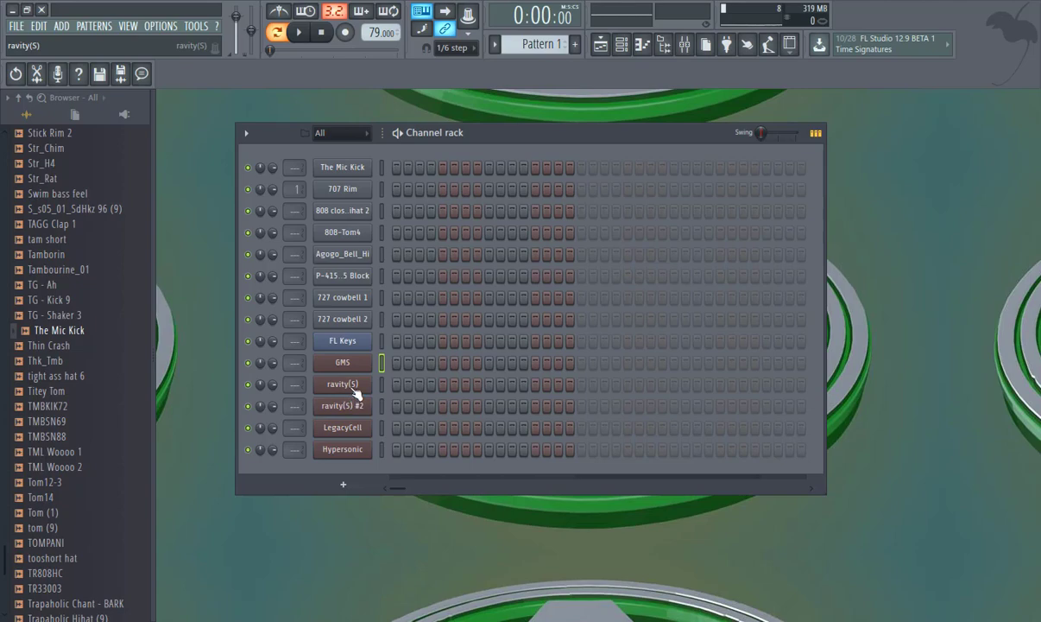
Check the presets loaded in the ravity(S), ravity(S) #2 and LegacyCell channels, closing each plugin window after viewing it.
{"action": "left_click", "coordinate": [354, 387]}
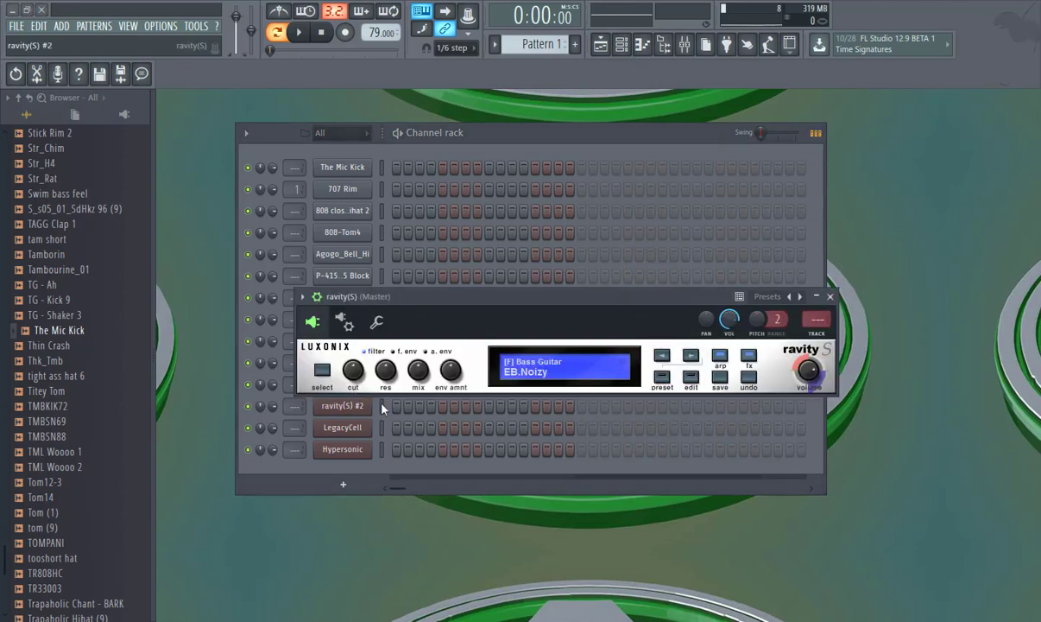
{"action": "left_click", "coordinate": [831, 297]}
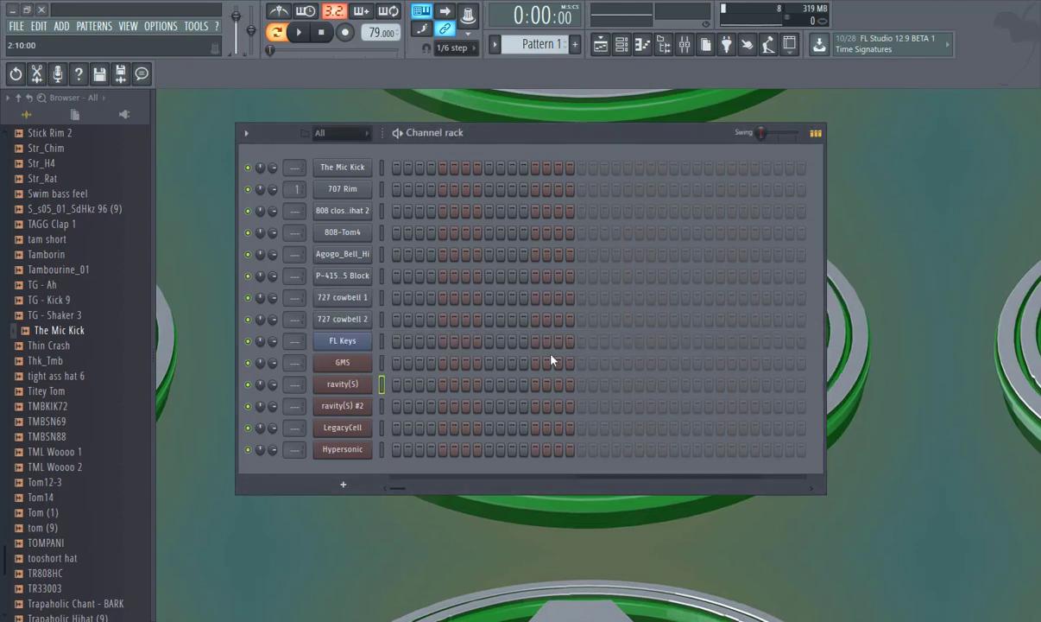
{"action": "left_click", "coordinate": [354, 406]}
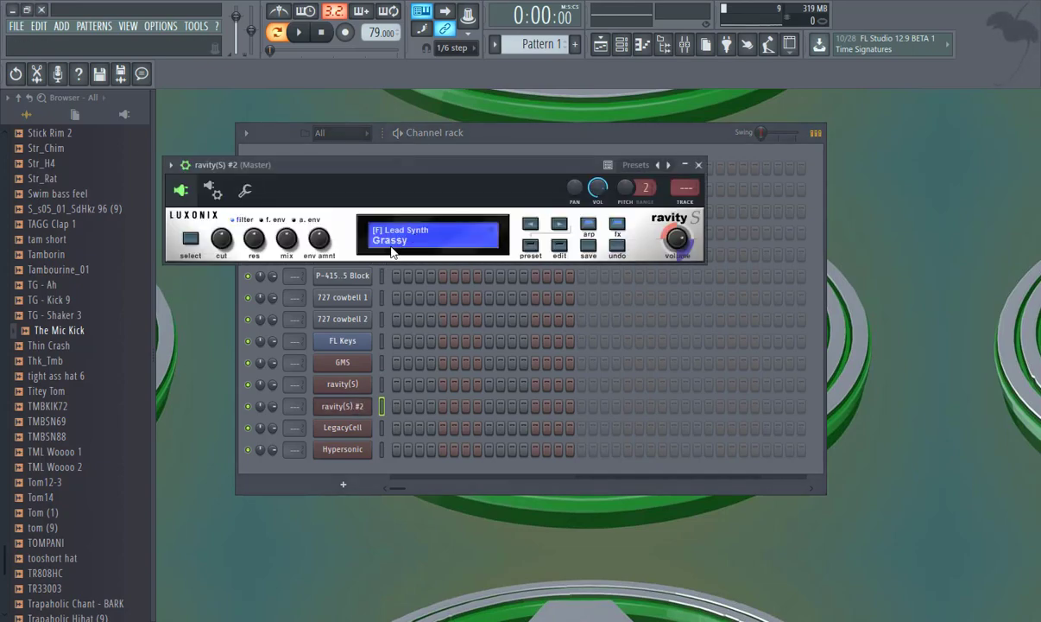
{"action": "left_click", "coordinate": [699, 165]}
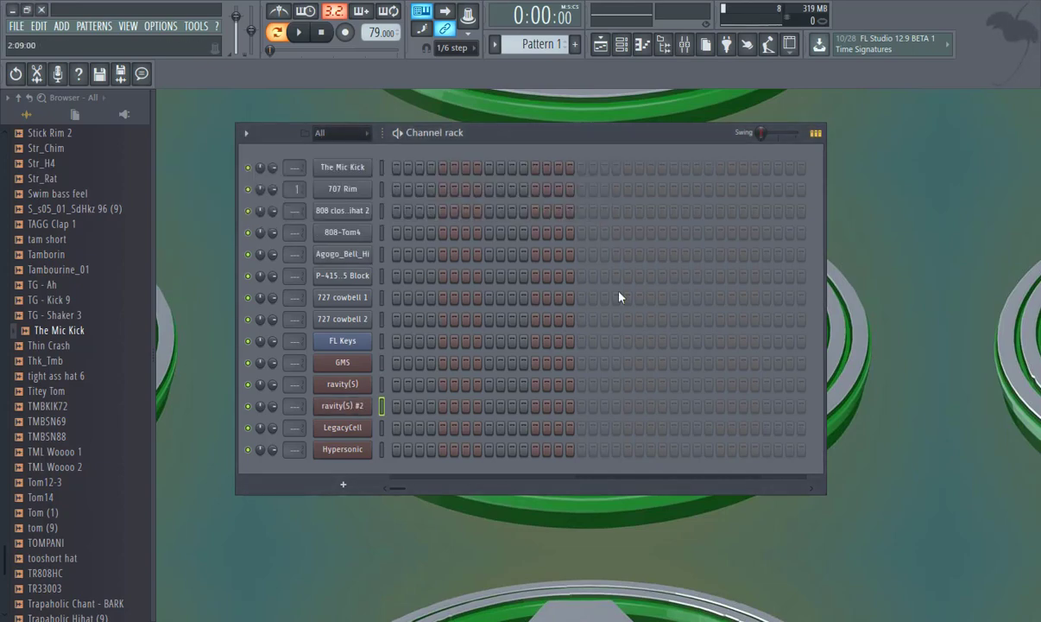
{"action": "left_click", "coordinate": [354, 429]}
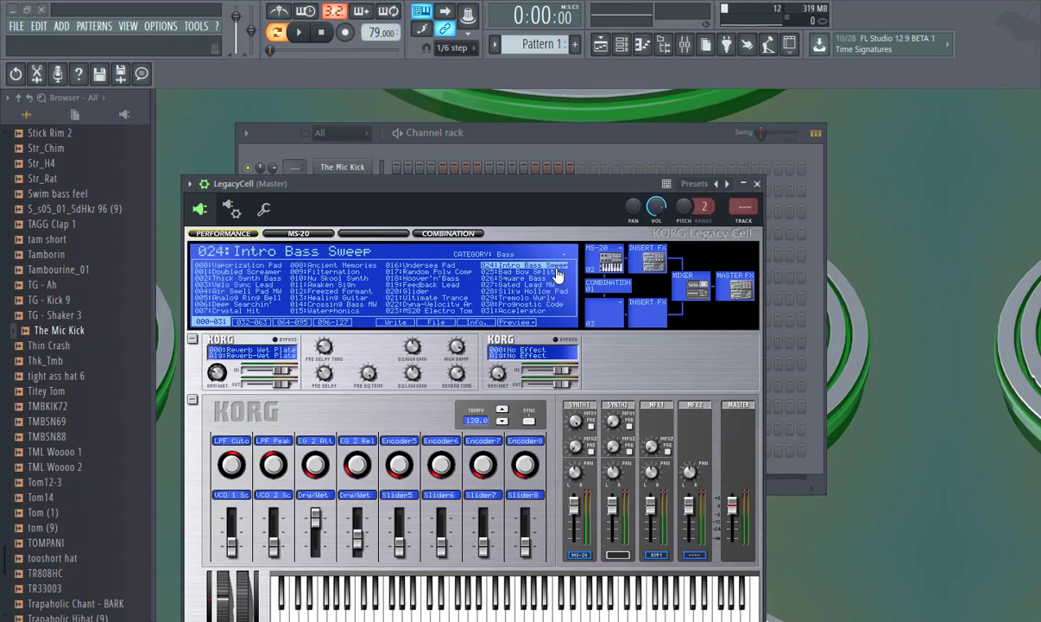
{"action": "left_click", "coordinate": [758, 185]}
Open the Hypersonic channel, search its patches for "hip" and close the plugin window.
{"action": "left_click", "coordinate": [354, 450]}
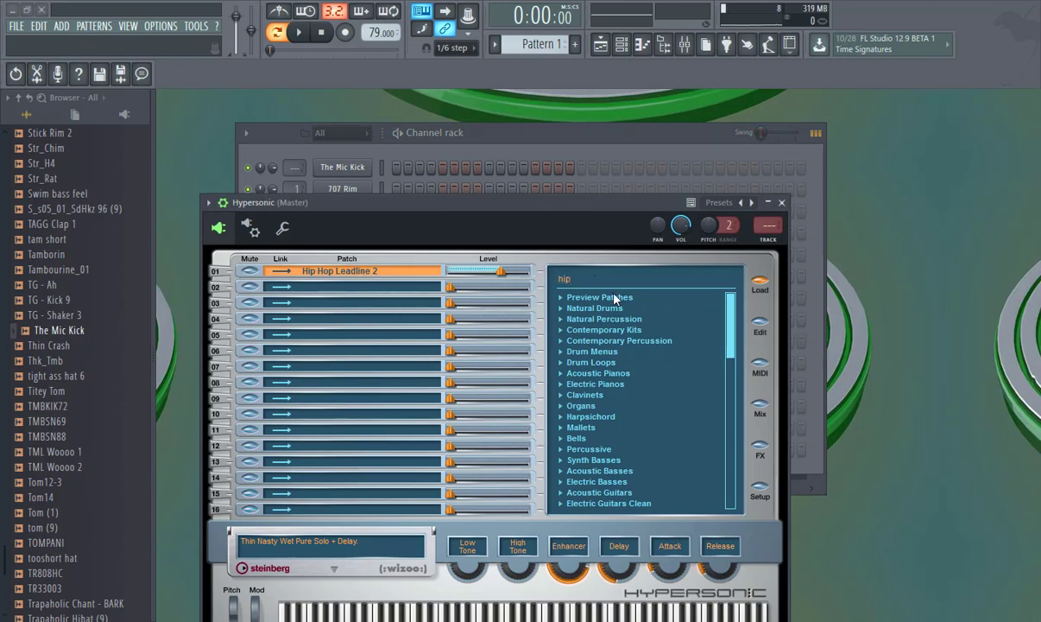
{"action": "type", "text": "hip"}
{"action": "key", "text": "Return"}
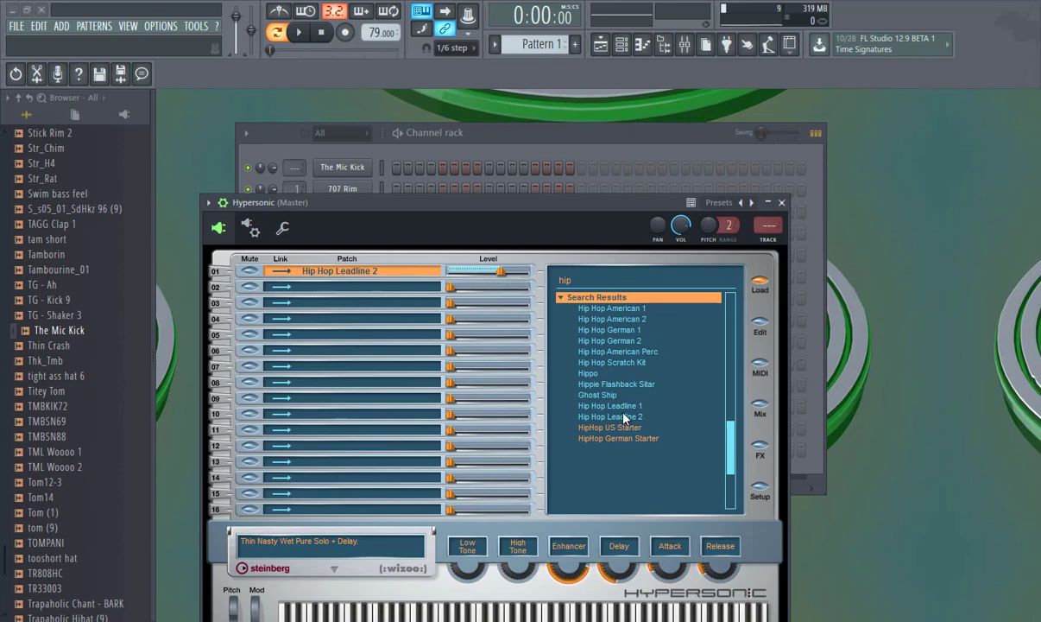
{"action": "left_click", "coordinate": [781, 204]}
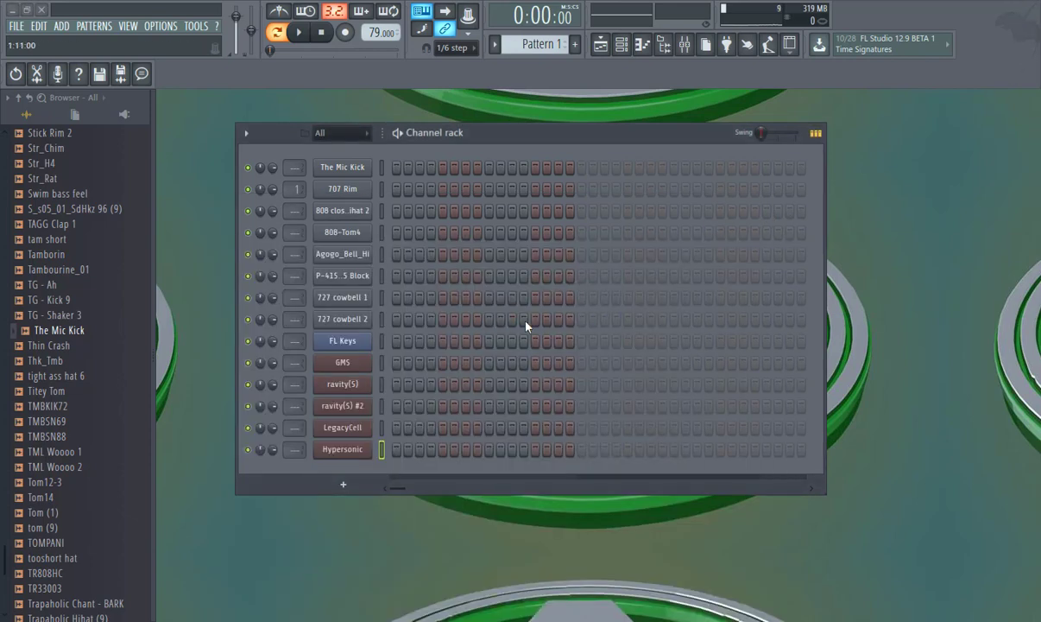
Open The Mic Kick's piano roll and, with playback running, place C5 notes on bar 1, beat 4, half a beat later and bar 2.
{"action": "right_click", "coordinate": [357, 172]}
{"action": "left_click", "coordinate": [402, 170]}
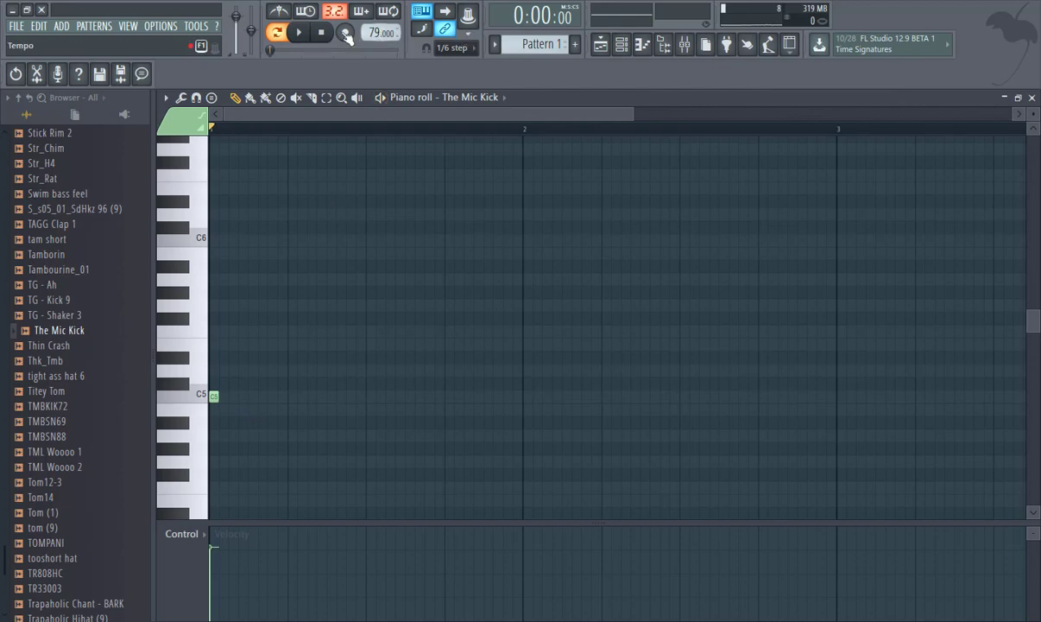
{"action": "left_click", "coordinate": [302, 35]}
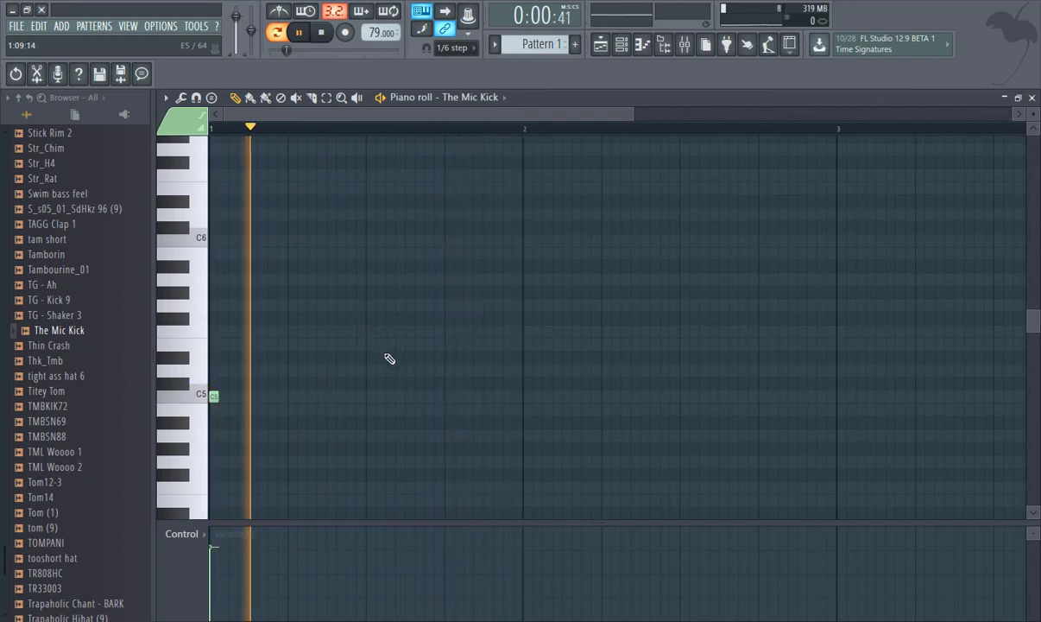
{"action": "left_click", "coordinate": [448, 397]}
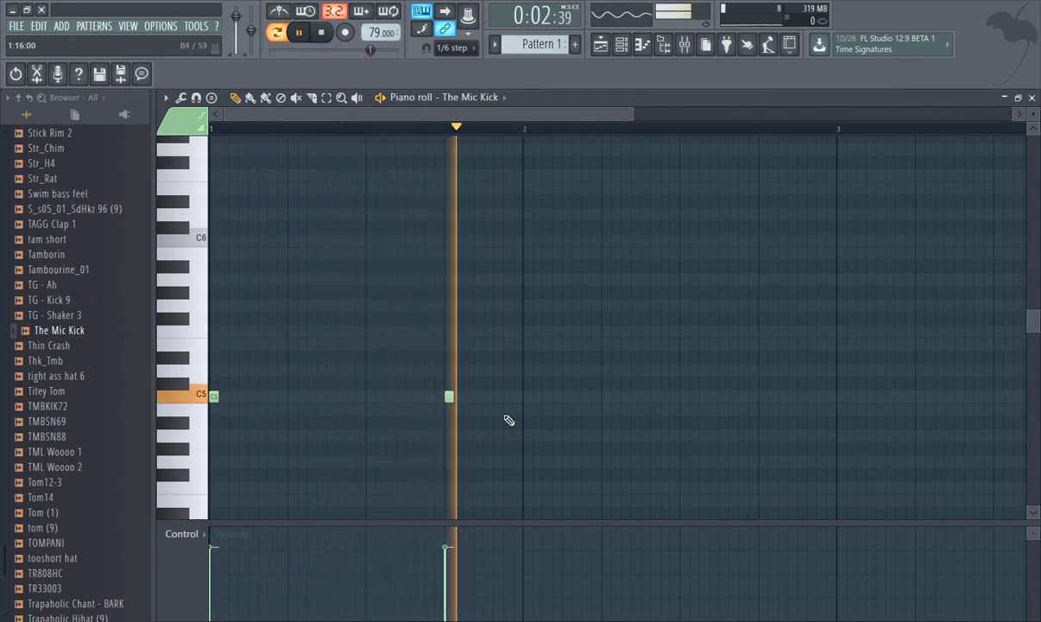
{"action": "left_click", "coordinate": [485, 397]}
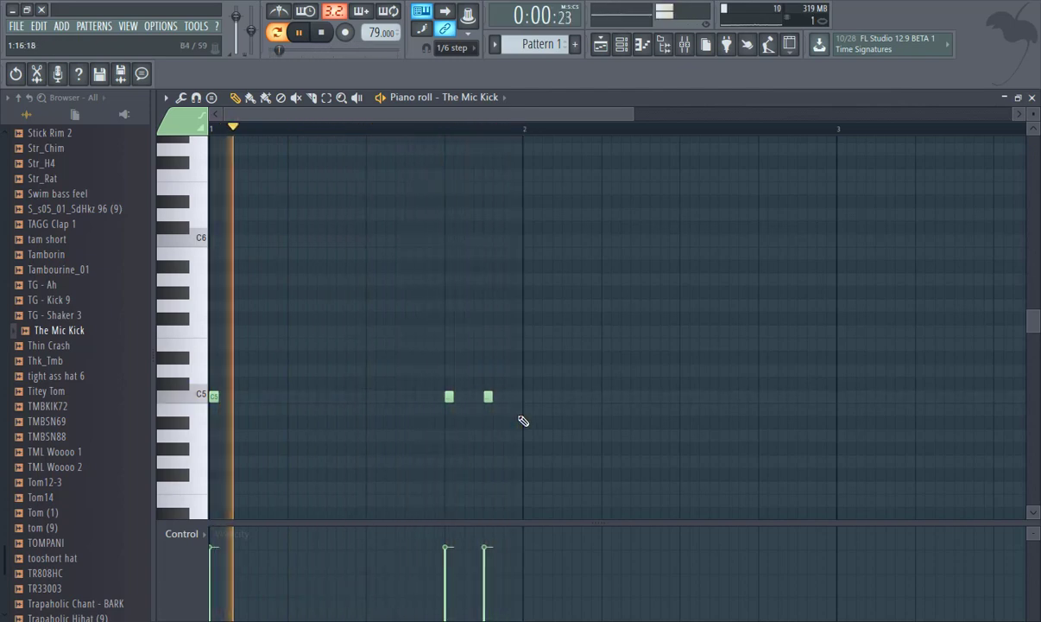
{"action": "left_click", "coordinate": [527, 397]}
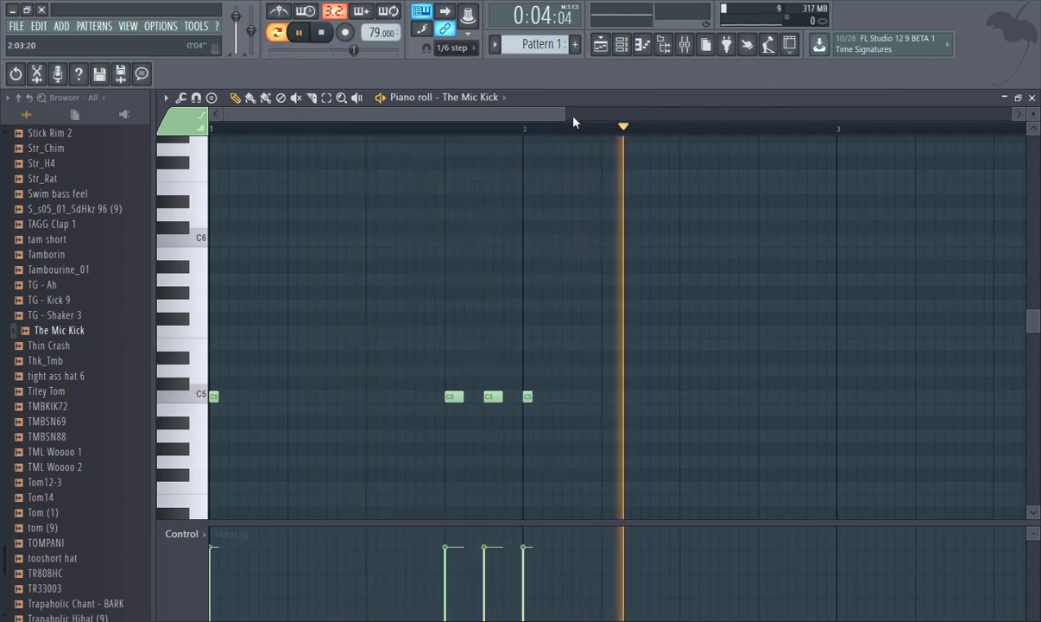
Lengthen the C5 kick notes and duplicate the last three as a group so copies end on bars 3 and 4.
{"action": "left_click_drag", "start_coordinate": [566, 115], "coordinate": [720, 114]}
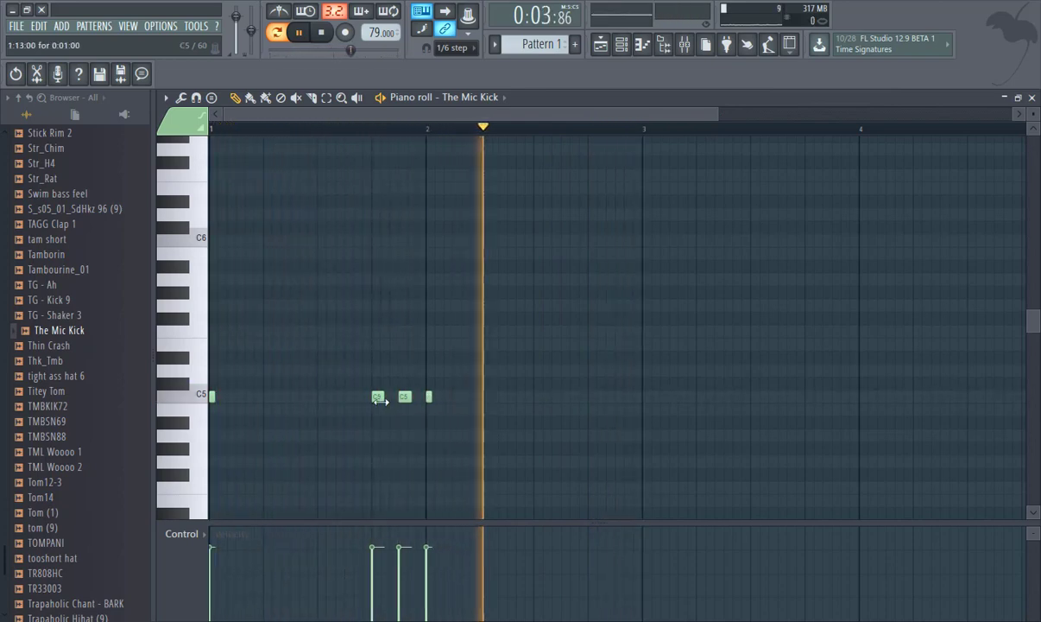
{"action": "left_click_drag", "start_coordinate": [380, 398], "coordinate": [386, 399]}
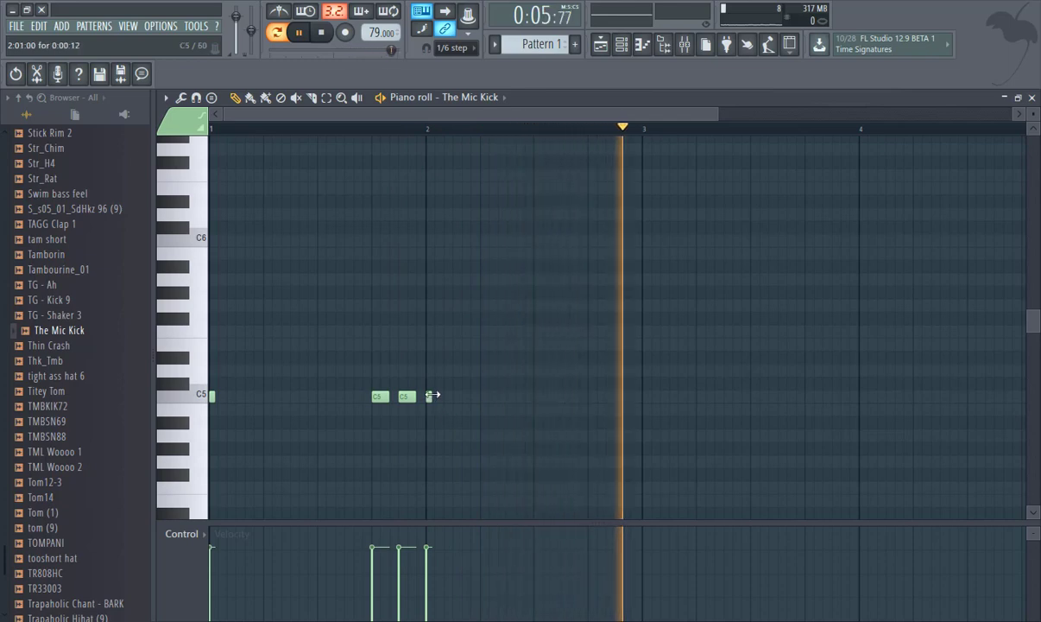
{"action": "left_click_drag", "start_coordinate": [432, 395], "coordinate": [437, 396]}
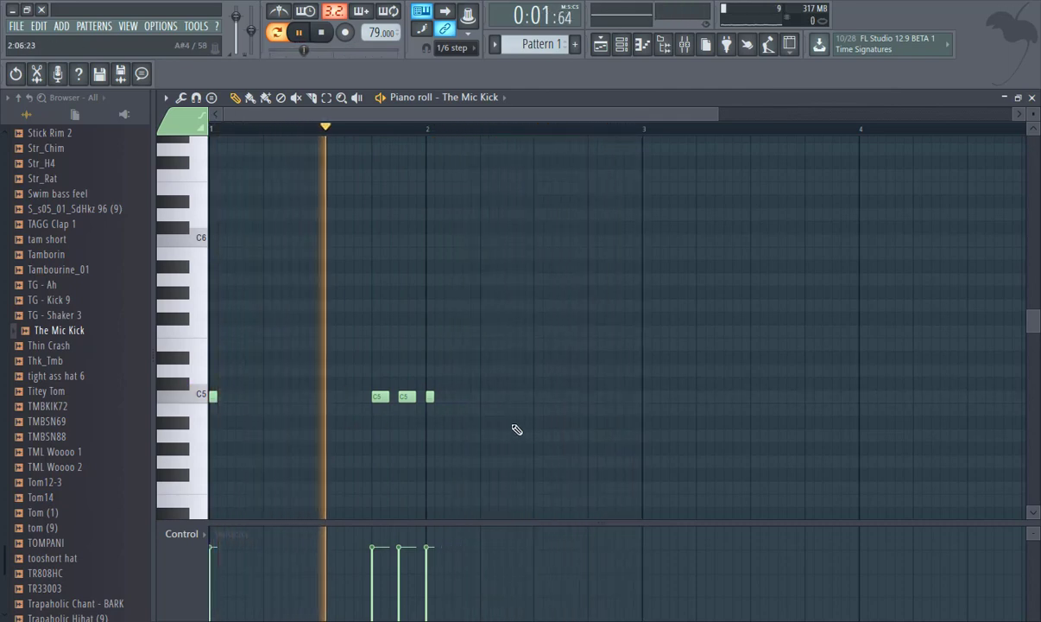
{"action": "left_click_drag", "start_coordinate": [486, 426], "coordinate": [597, 418]}
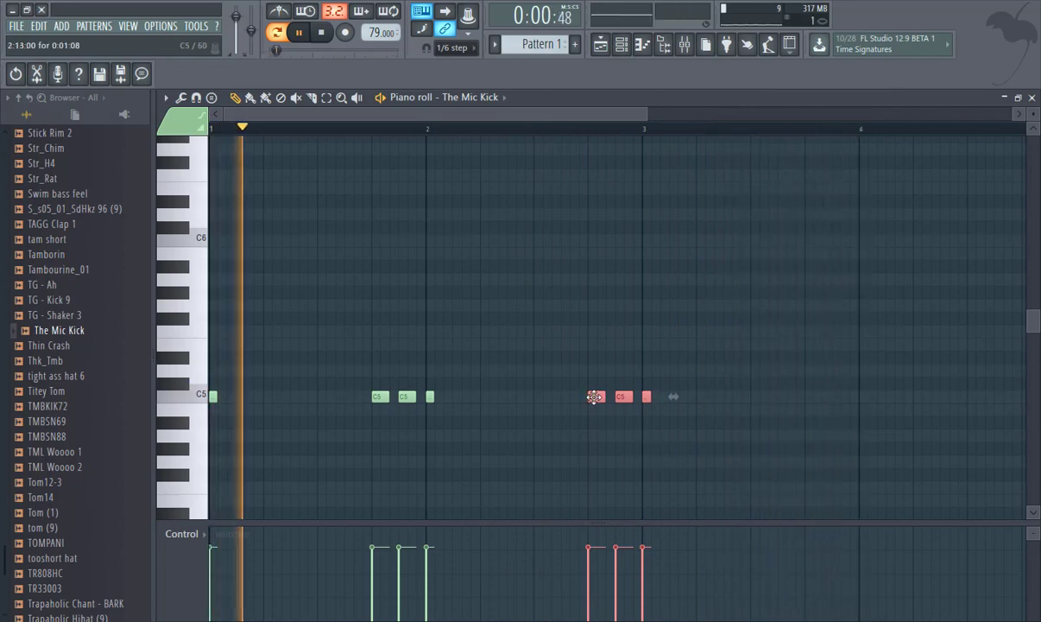
{"action": "left_click_drag", "start_coordinate": [591, 398], "coordinate": [806, 403]}
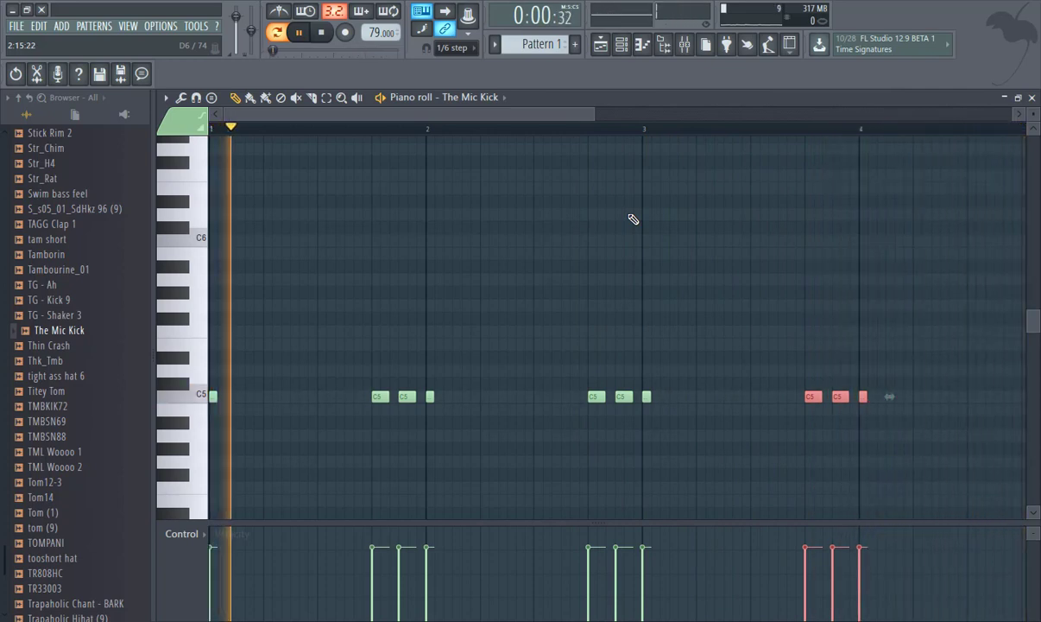
Add two C5 kick notes in bar 4, placed on beat 4 and half a beat later to lead into bar 5.
{"action": "left_click", "coordinate": [971, 396]}
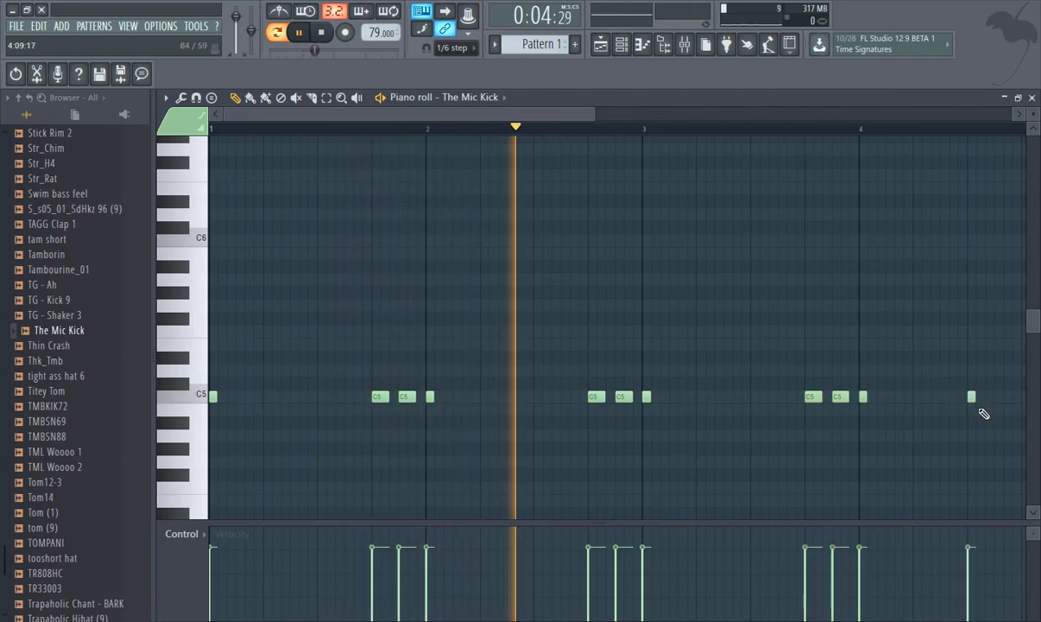
{"action": "right_click", "coordinate": [970, 396]}
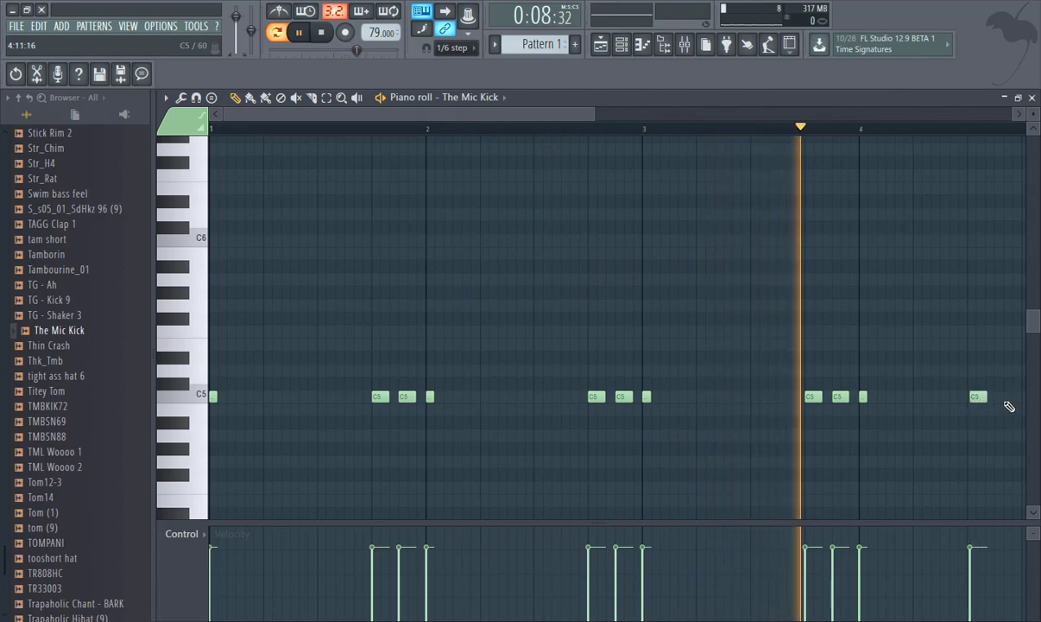
{"action": "left_click", "coordinate": [975, 397]}
{"action": "left_click", "coordinate": [1004, 397]}
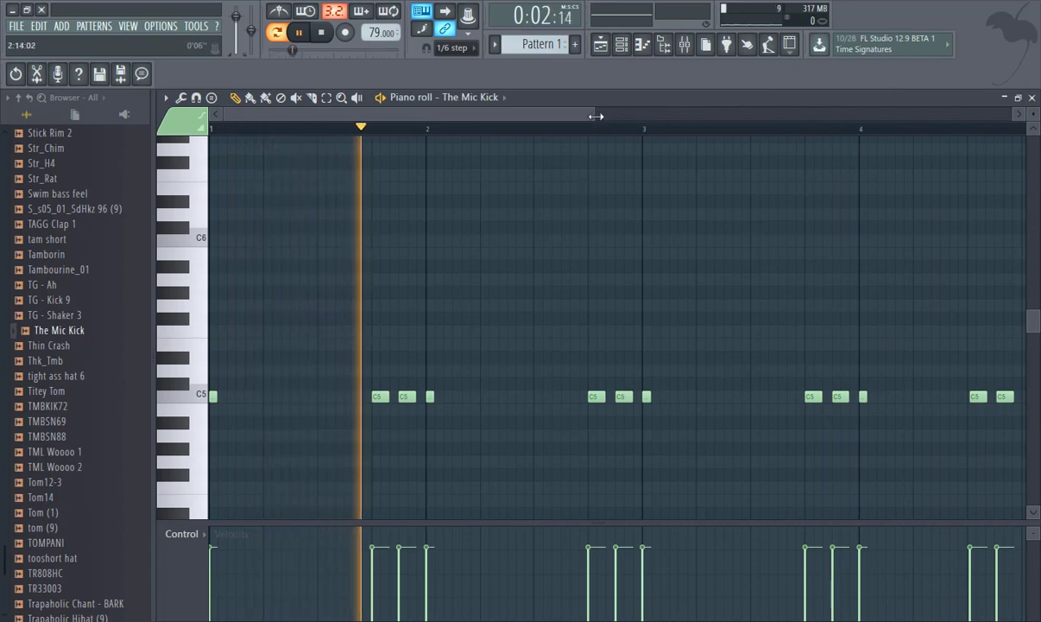
{"action": "left_click_drag", "start_coordinate": [596, 116], "coordinate": [623, 123]}
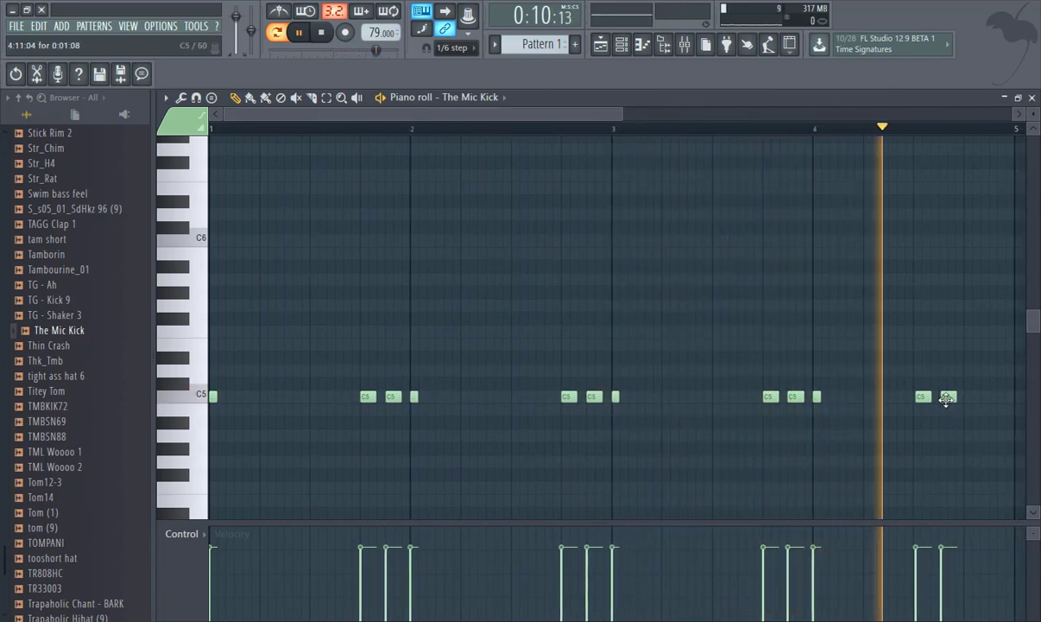
{"action": "left_click_drag", "start_coordinate": [947, 398], "coordinate": [993, 410]}
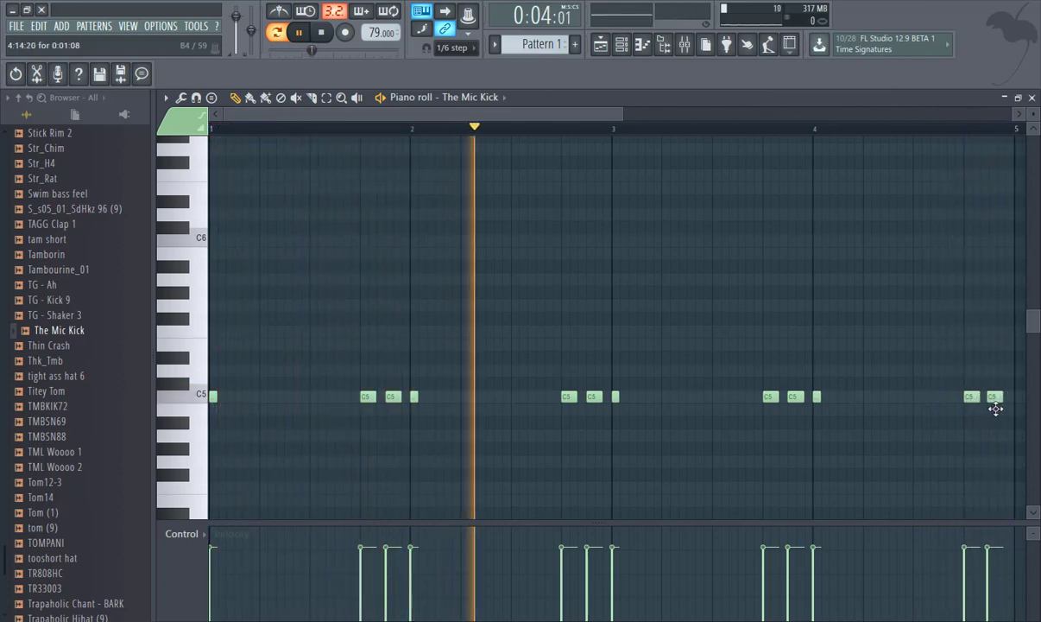
{"action": "left_click_drag", "start_coordinate": [995, 408], "coordinate": [998, 411]}
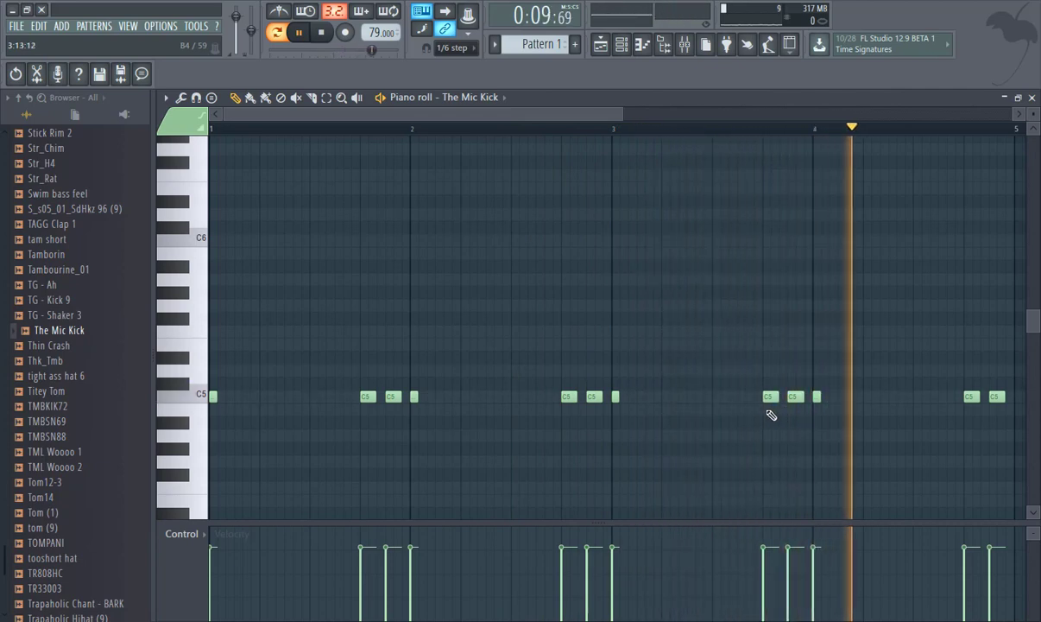
Add one short C5 kick before the group leading into bar 4 and two before the final pair, and close the piano roll.
{"action": "left_click", "coordinate": [741, 398]}
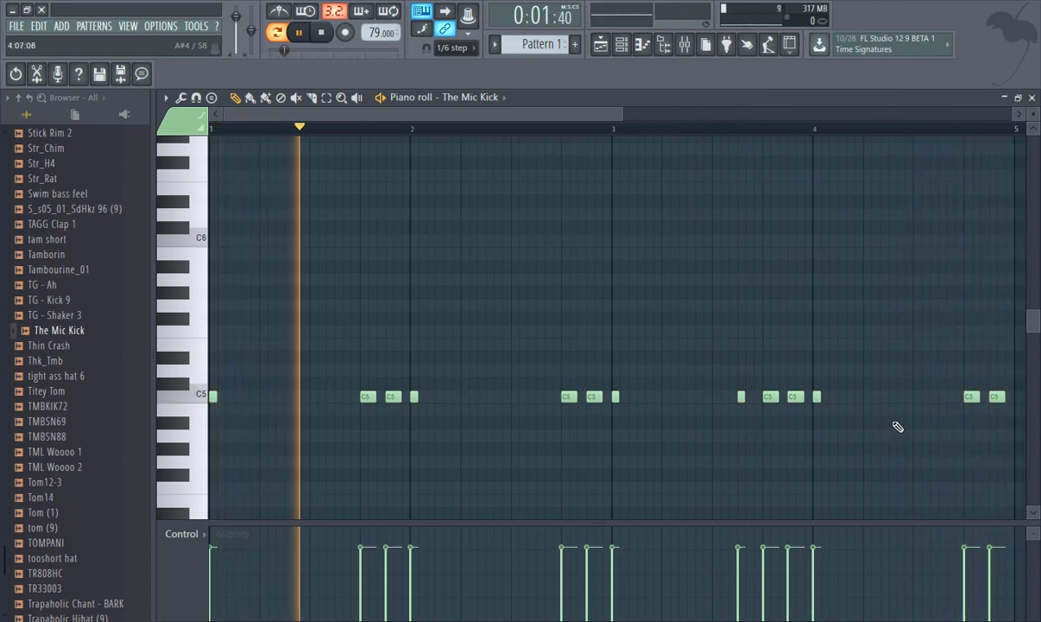
{"action": "left_click", "coordinate": [944, 399]}
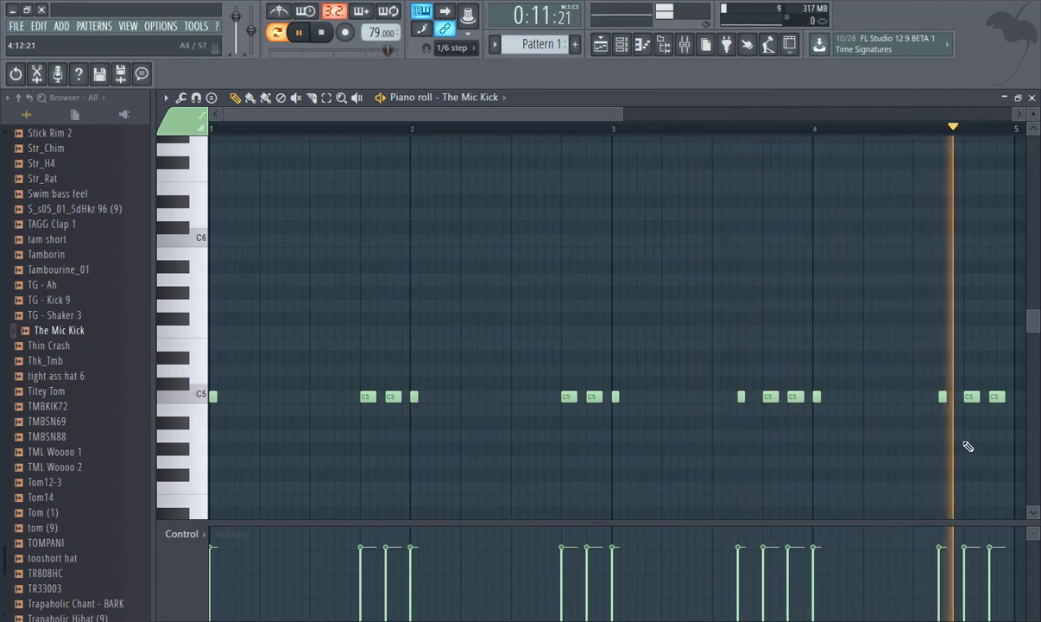
{"action": "left_click", "coordinate": [953, 398]}
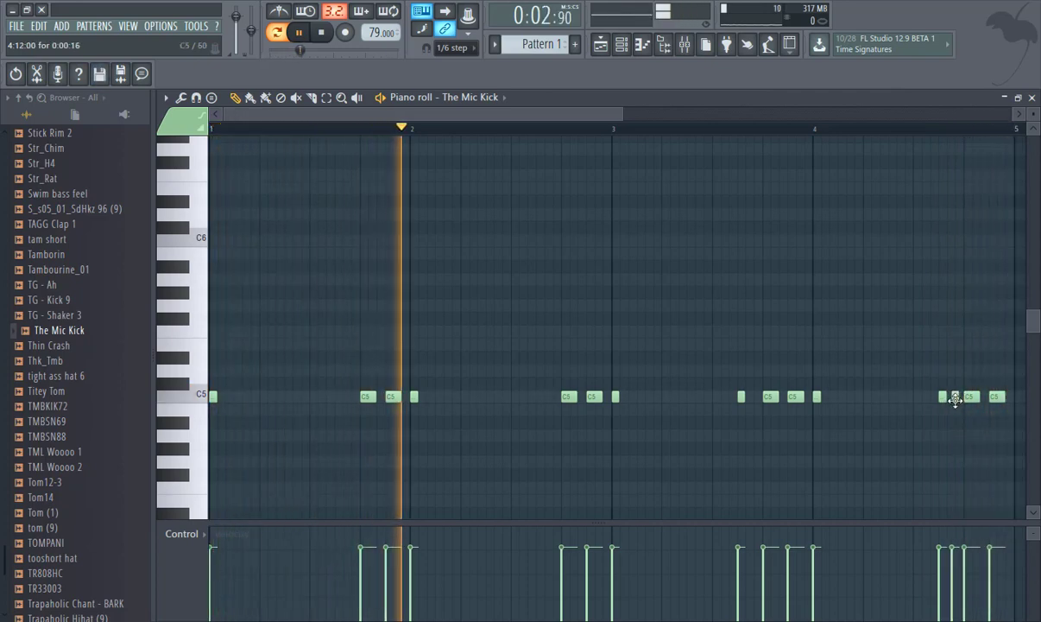
{"action": "left_click_drag", "start_coordinate": [623, 110], "coordinate": [664, 134]}
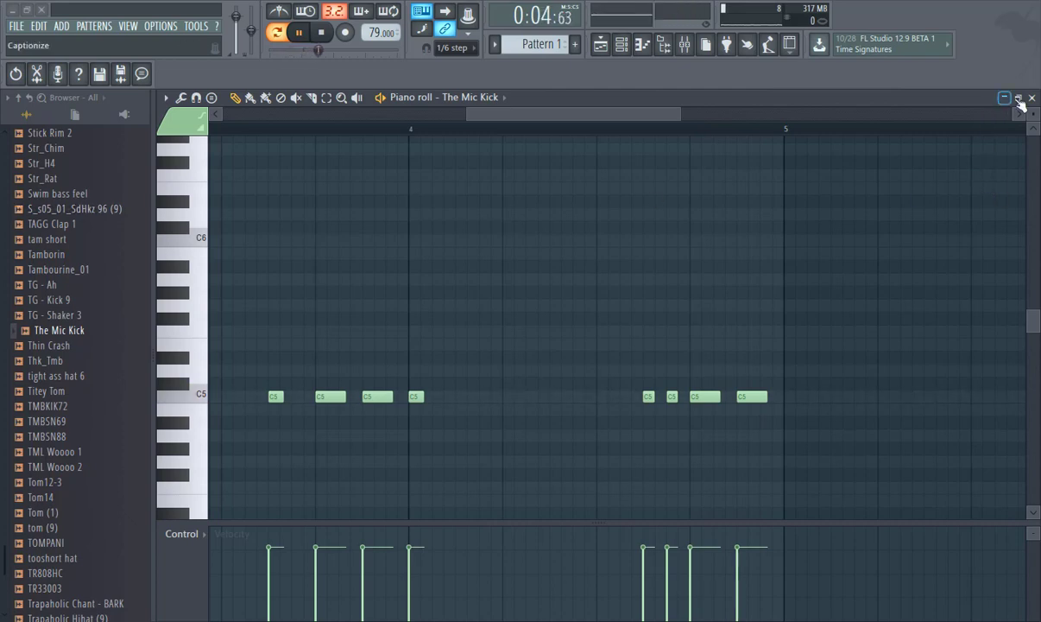
{"action": "left_click", "coordinate": [1033, 97]}
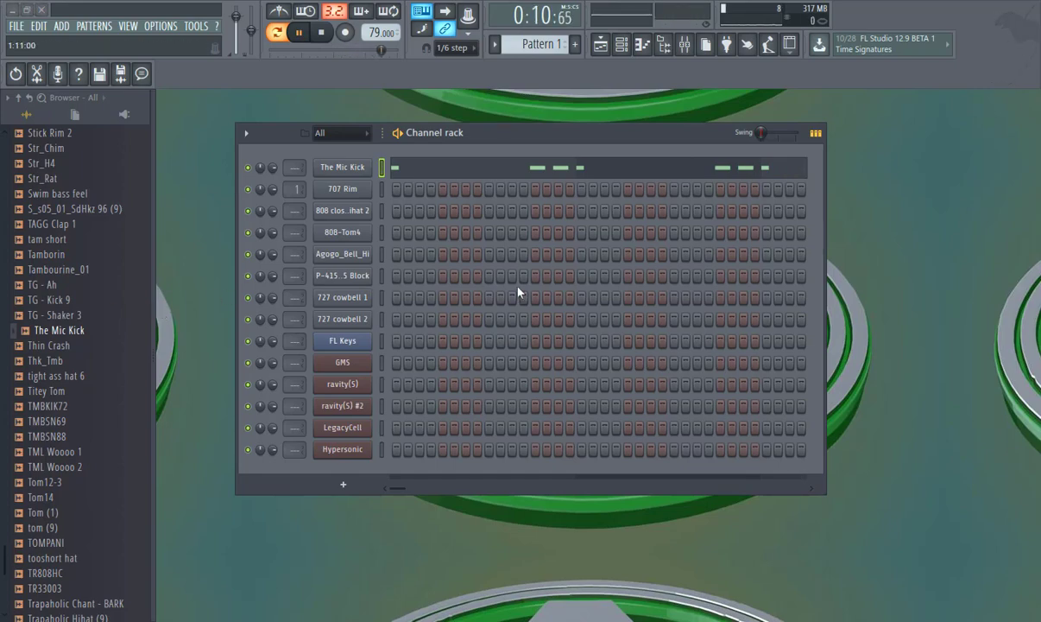
Open the 707 Rim channel's piano roll and place two C5 notes half a beat apart, starting on beat 2 of bar 1.
{"action": "right_click", "coordinate": [364, 195]}
{"action": "left_click", "coordinate": [377, 188]}
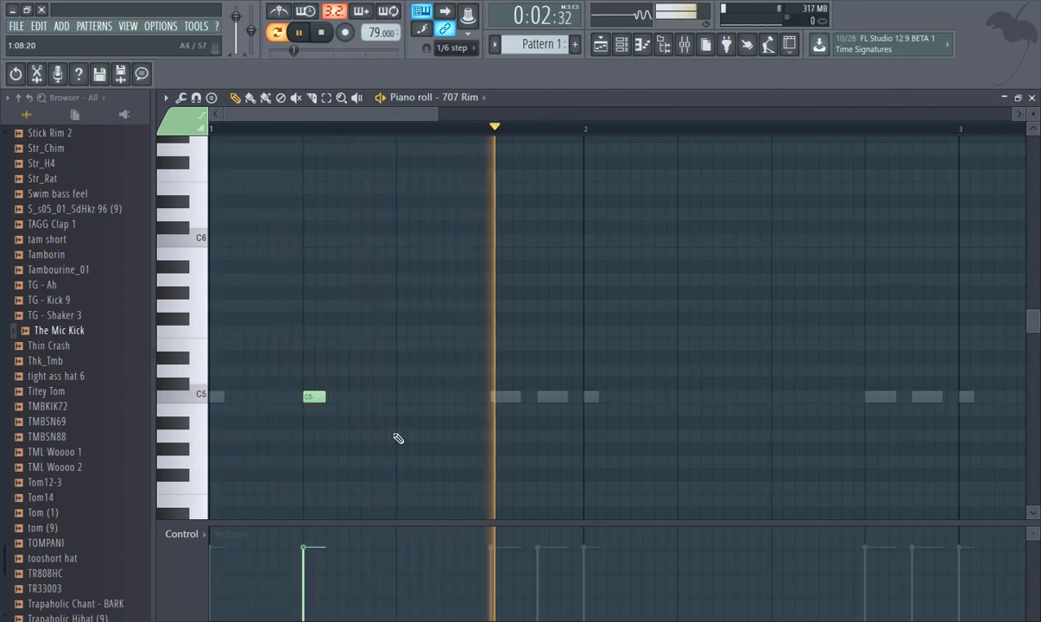
{"action": "left_click", "coordinate": [354, 397]}
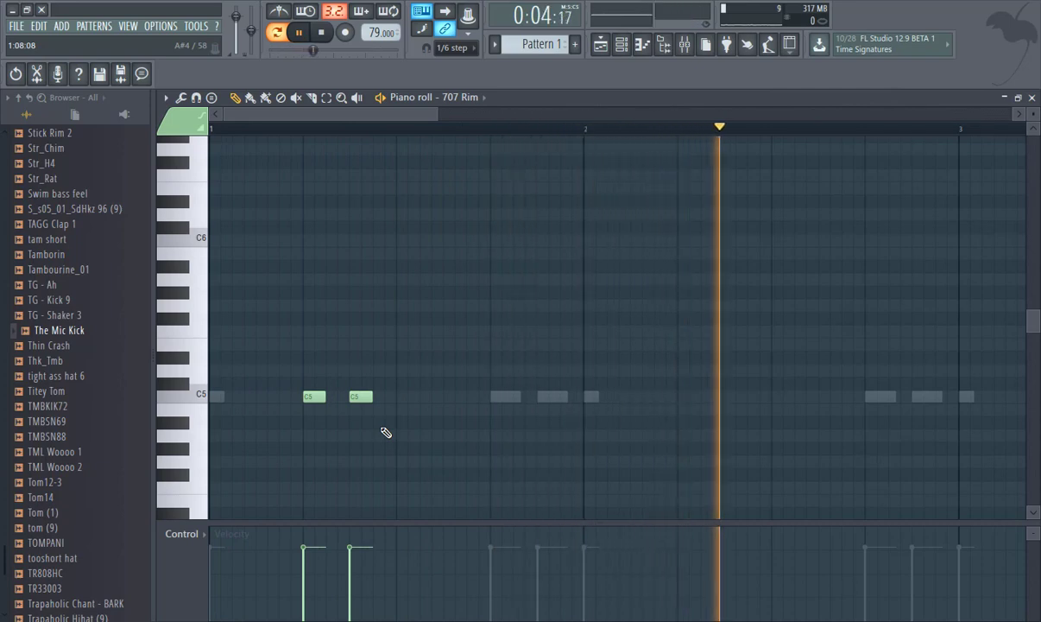
Shorten the two rim notes to 0:00:16, move the second closer to the first and add a third C5 note at equal spacing.
{"action": "left_click_drag", "start_coordinate": [437, 113], "coordinate": [361, 121]}
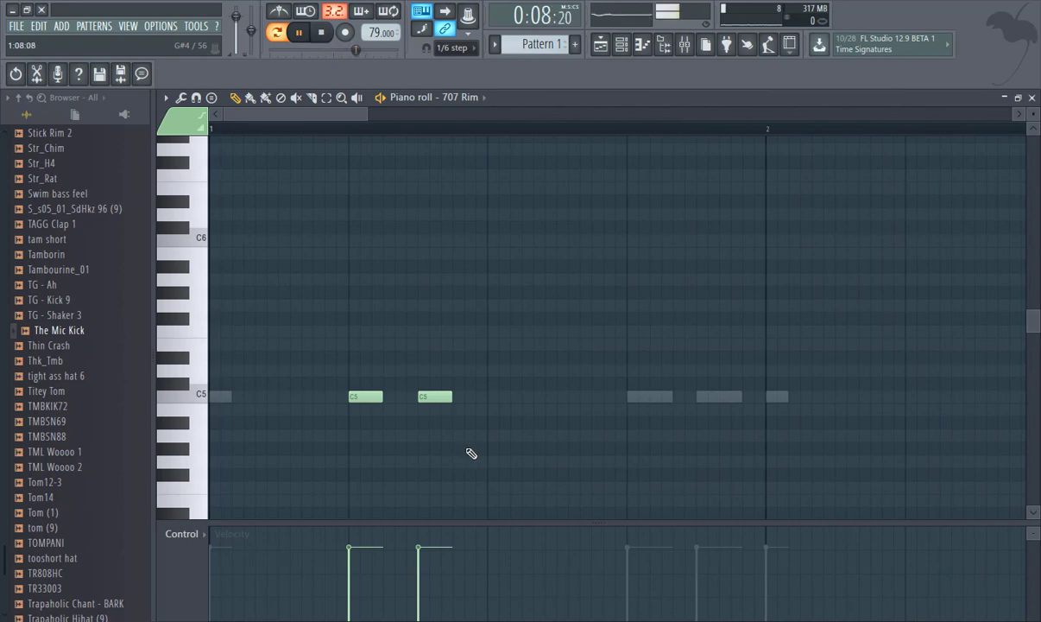
{"action": "left_click_drag", "start_coordinate": [490, 465], "coordinate": [349, 370]}
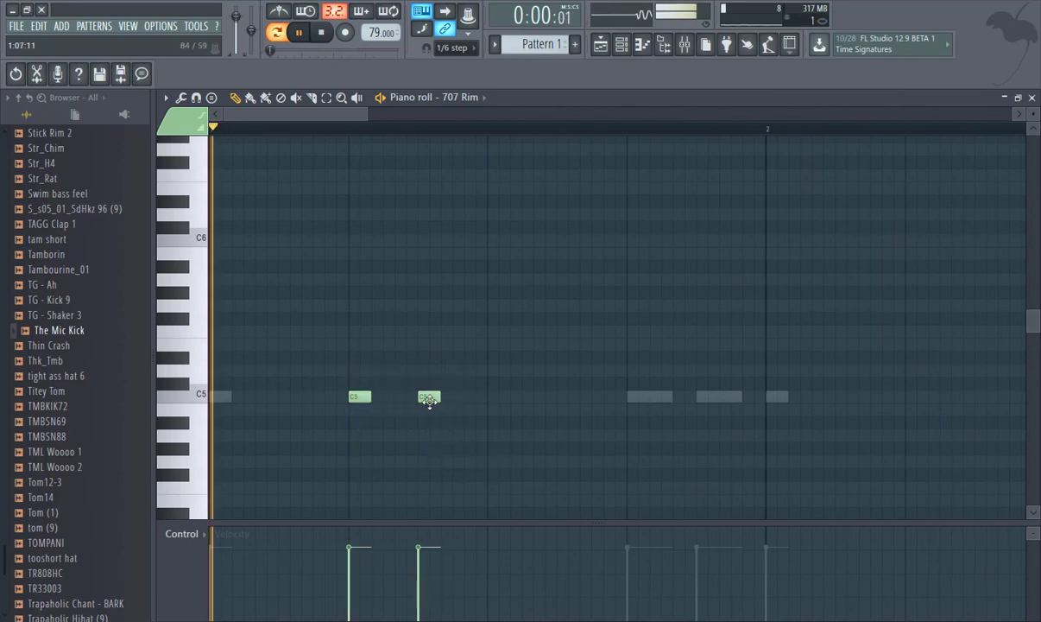
{"action": "left_click_drag", "start_coordinate": [429, 400], "coordinate": [405, 400]}
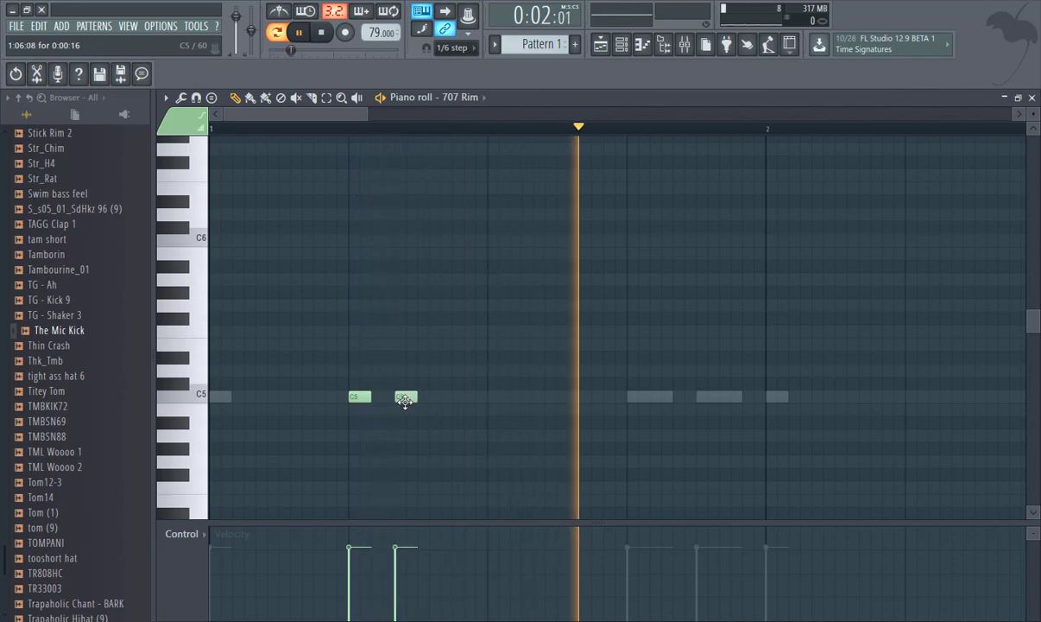
{"action": "key", "text": "space"}
{"action": "key", "text": "space"}
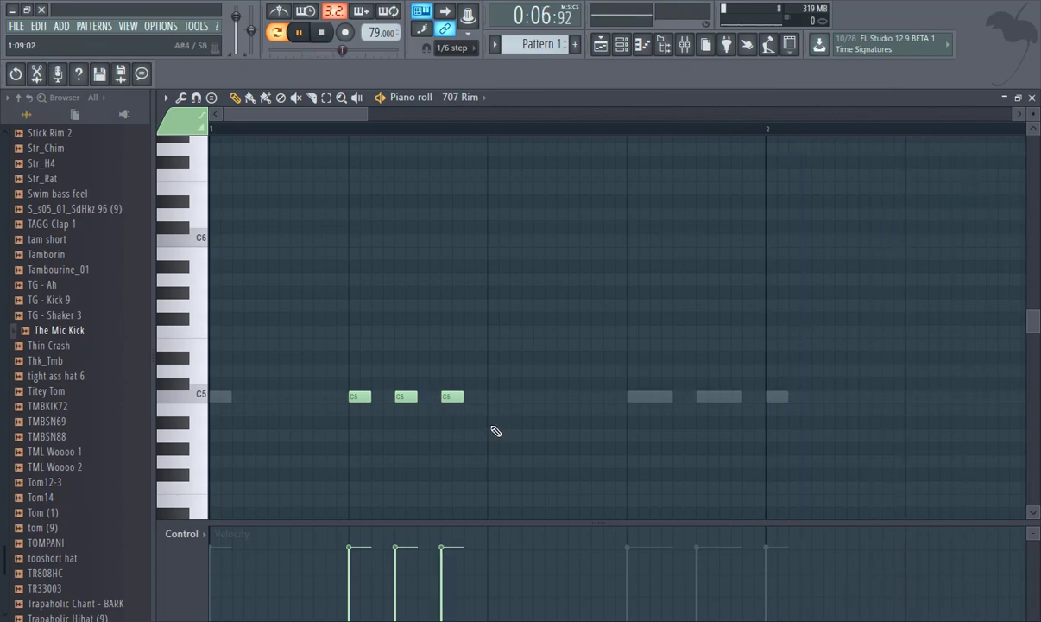
Add a short C5 rim note half a beat after beat 3 of bar 1 and three equally spaced C5 notes starting on beat 4.
{"action": "key", "text": "space"}
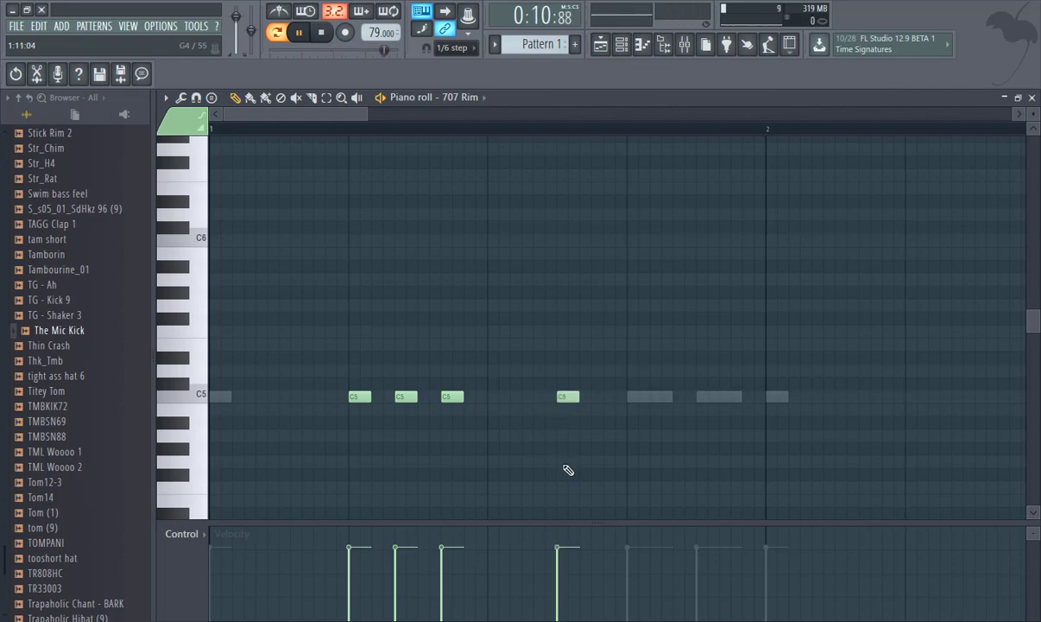
{"action": "left_click", "coordinate": [631, 398]}
{"action": "left_click", "coordinate": [677, 397]}
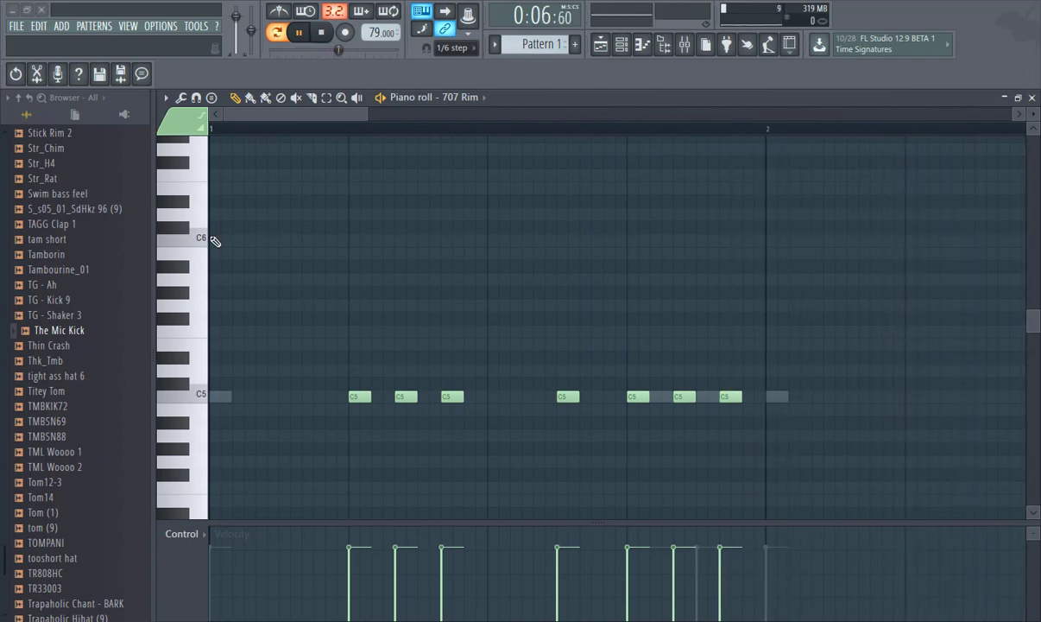
Copy the seven rim notes of bar 1 into bars 2, 3 and 4 at the same beat positions and close the piano roll.
{"action": "left_click_drag", "start_coordinate": [369, 114], "coordinate": [470, 148]}
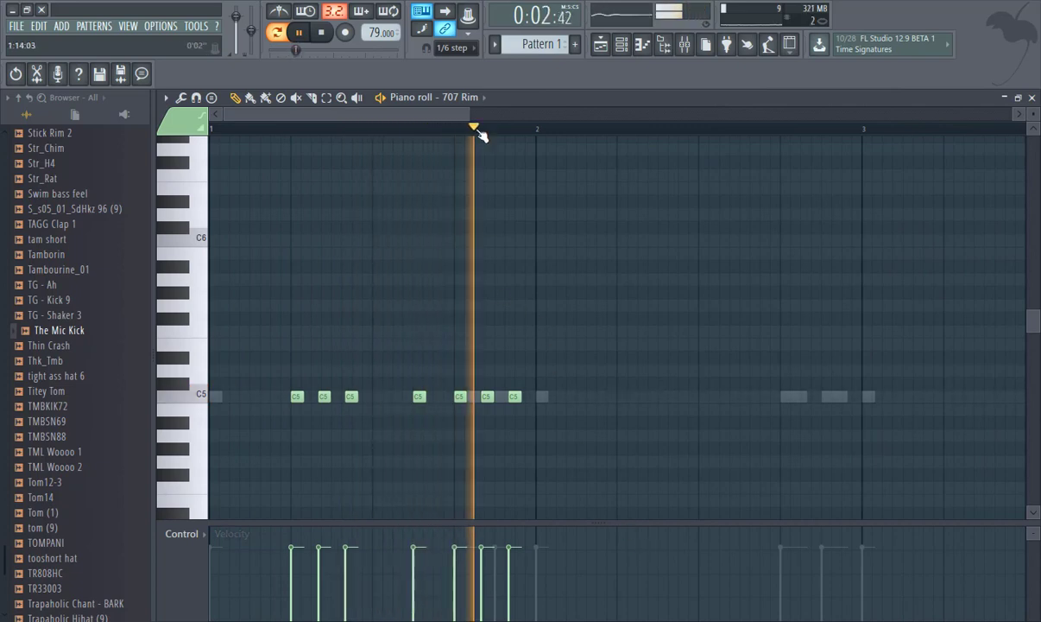
{"action": "left_click_drag", "start_coordinate": [470, 119], "coordinate": [391, 133]}
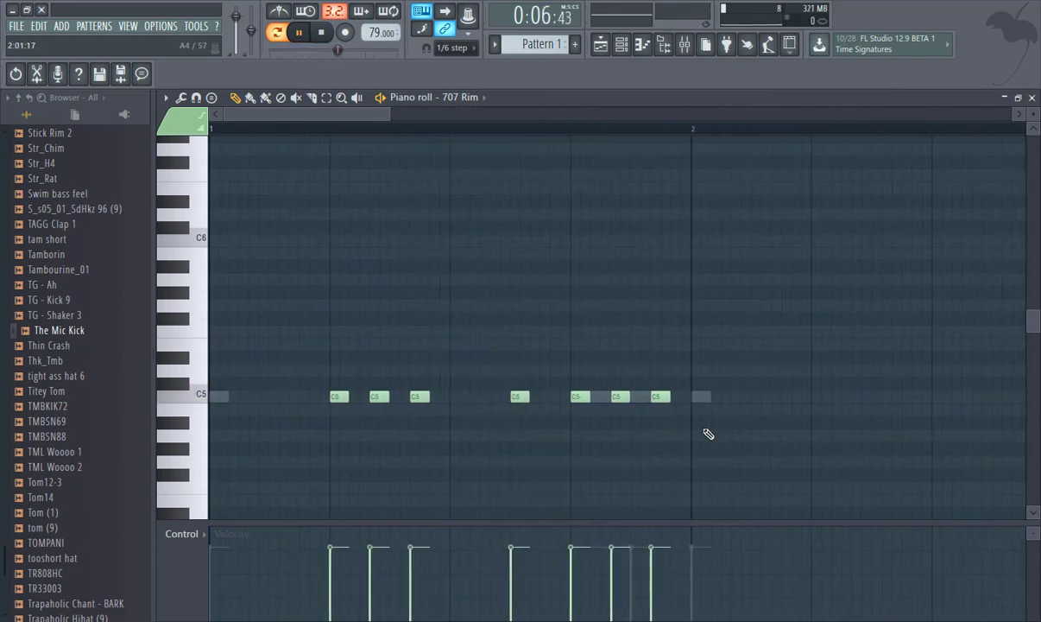
{"action": "left_click_drag", "start_coordinate": [778, 460], "coordinate": [235, 280]}
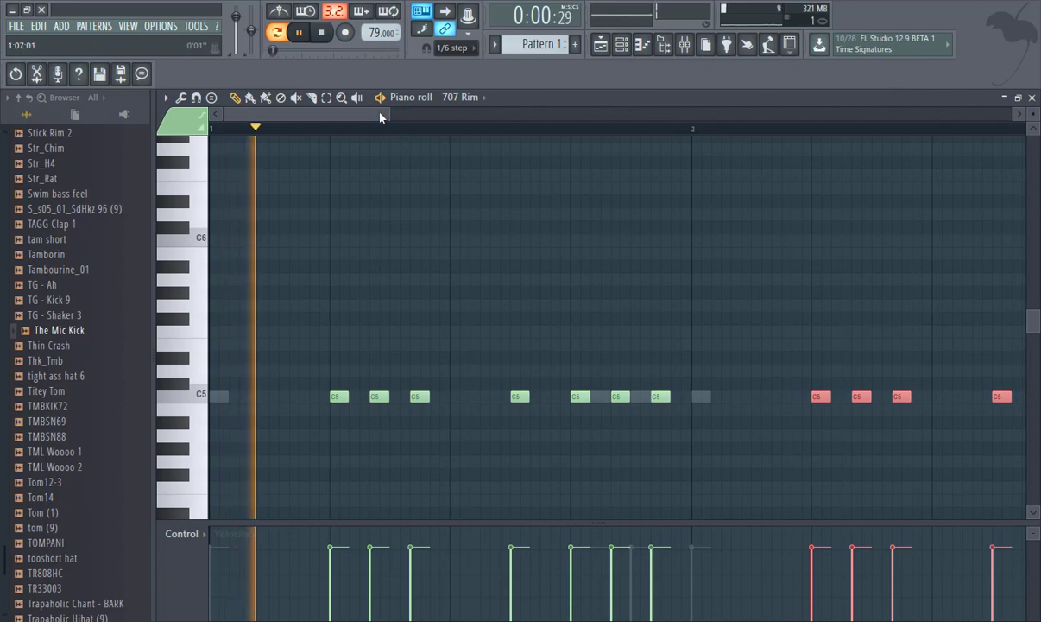
{"action": "left_click_drag", "start_coordinate": [384, 118], "coordinate": [485, 119]}
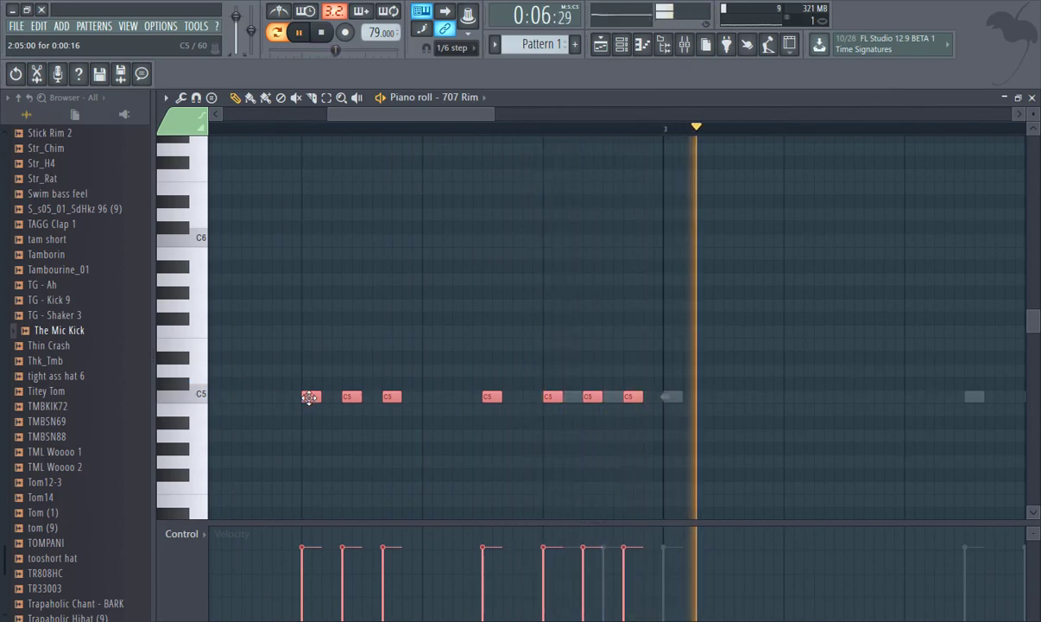
{"action": "left_click_drag", "start_coordinate": [309, 398], "coordinate": [792, 411]}
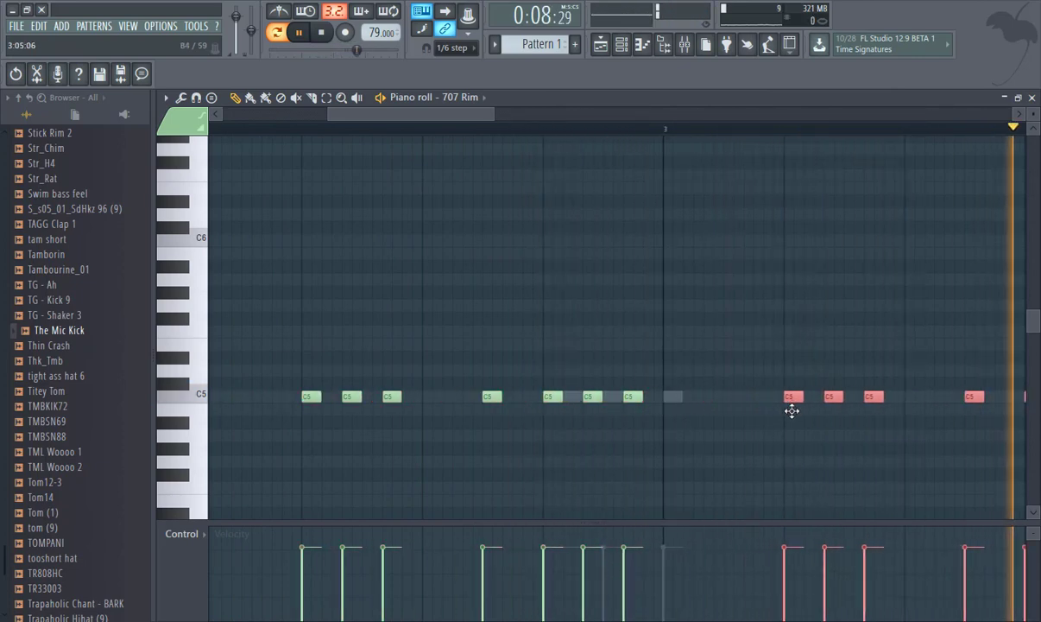
{"action": "left_click_drag", "start_coordinate": [461, 117], "coordinate": [571, 121]}
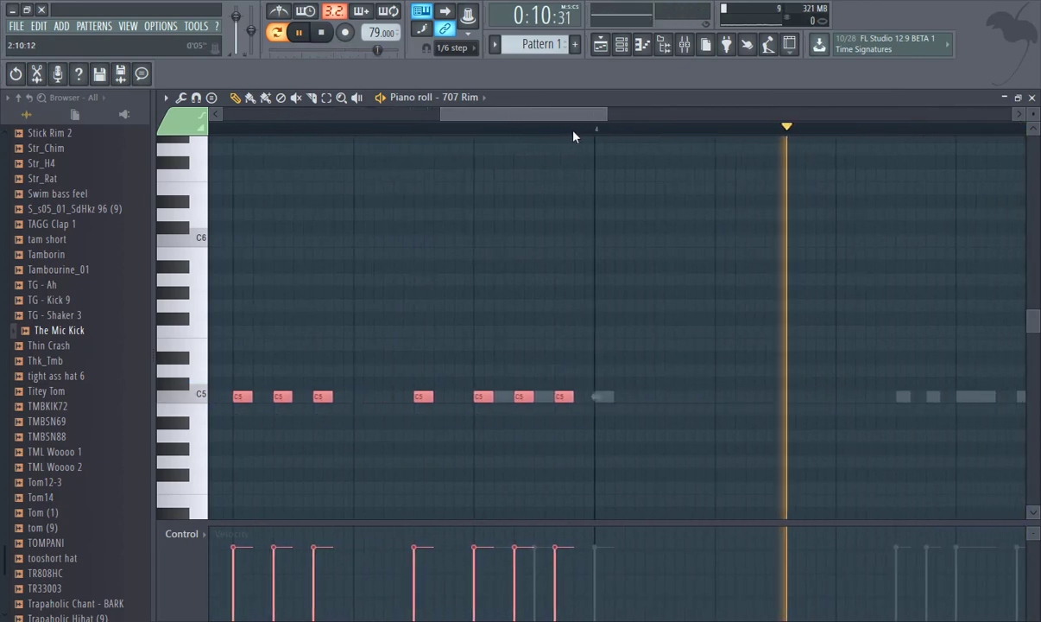
{"action": "left_click_drag", "start_coordinate": [245, 393], "coordinate": [669, 403]}
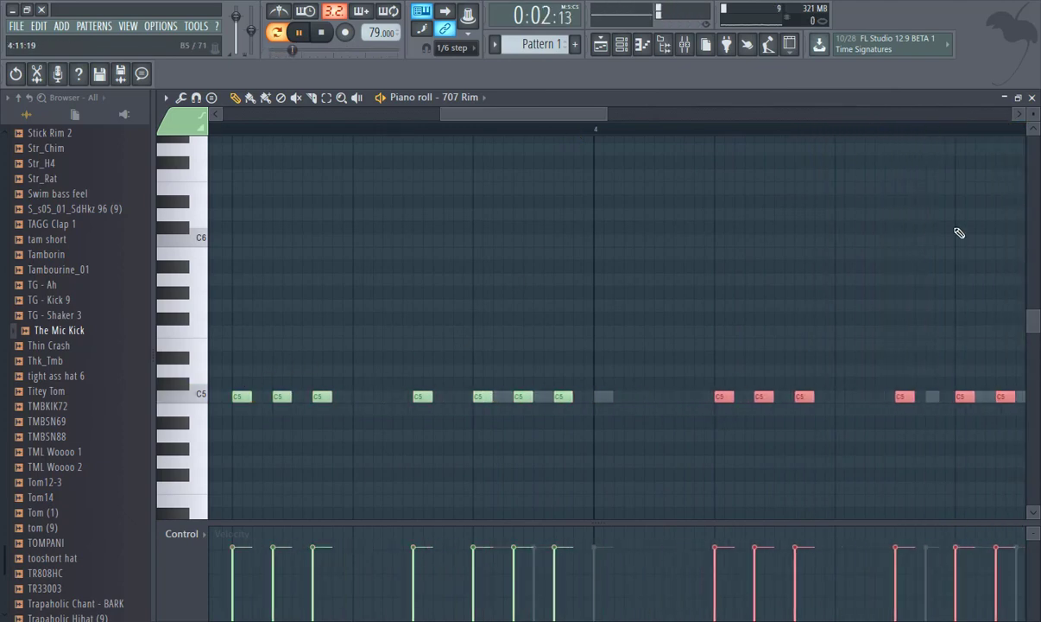
{"action": "left_click", "coordinate": [1033, 98]}
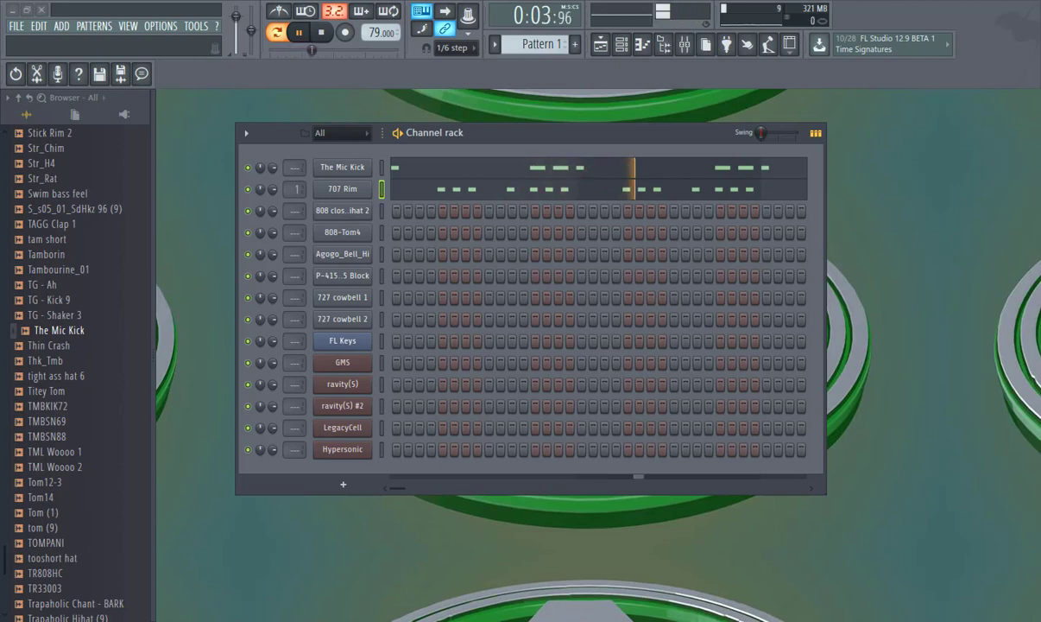
Copy the 707 Rim channel's notes and paste them into the 808 closed hihat 2 channel.
{"action": "right_click", "coordinate": [361, 190]}
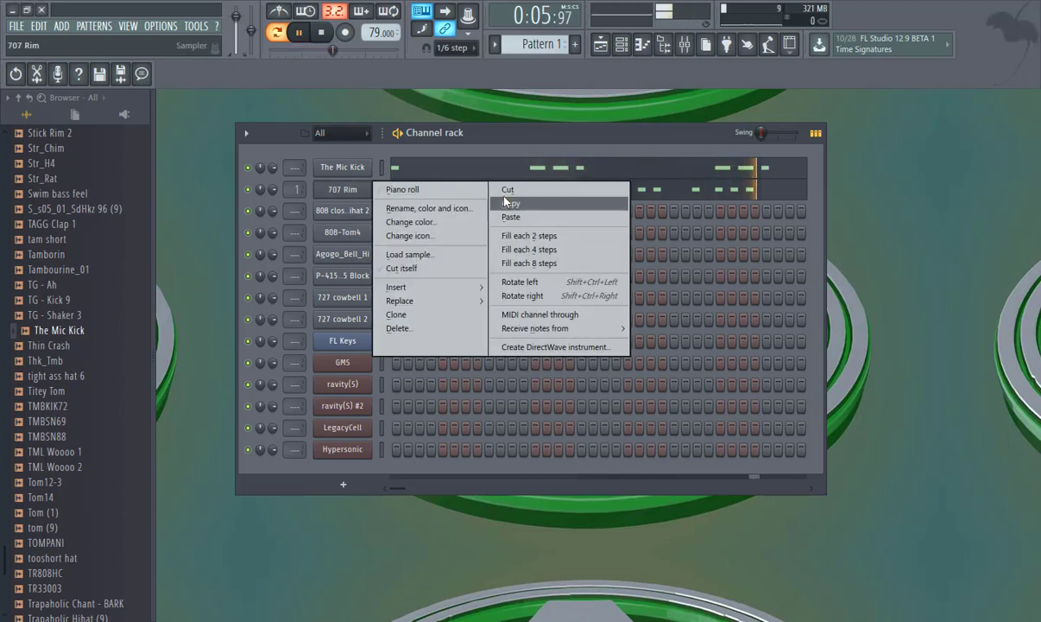
{"action": "left_click", "coordinate": [516, 204]}
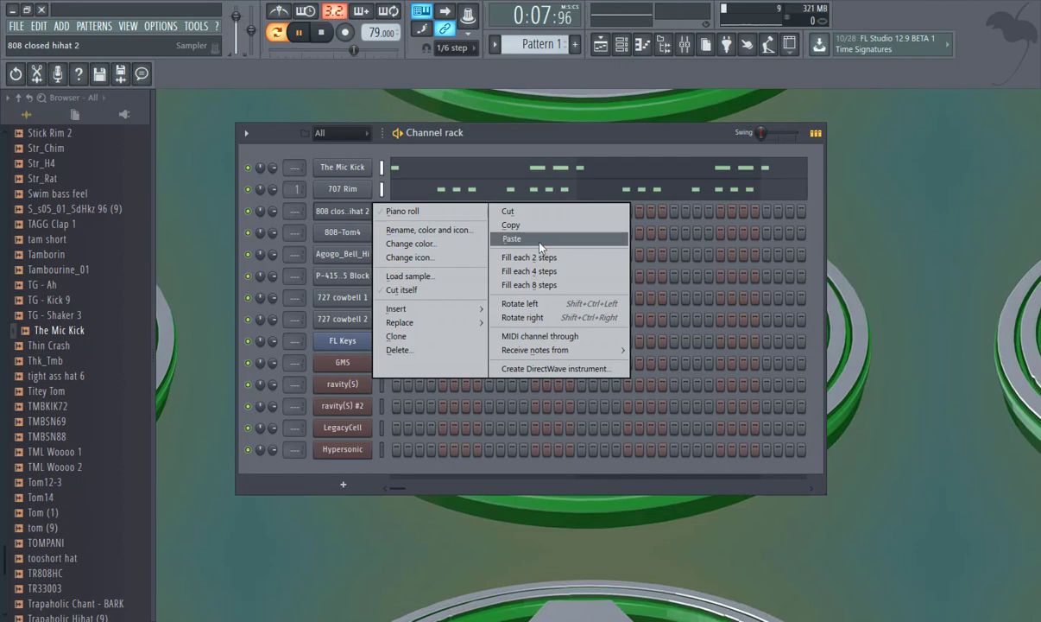
{"action": "left_click", "coordinate": [541, 247]}
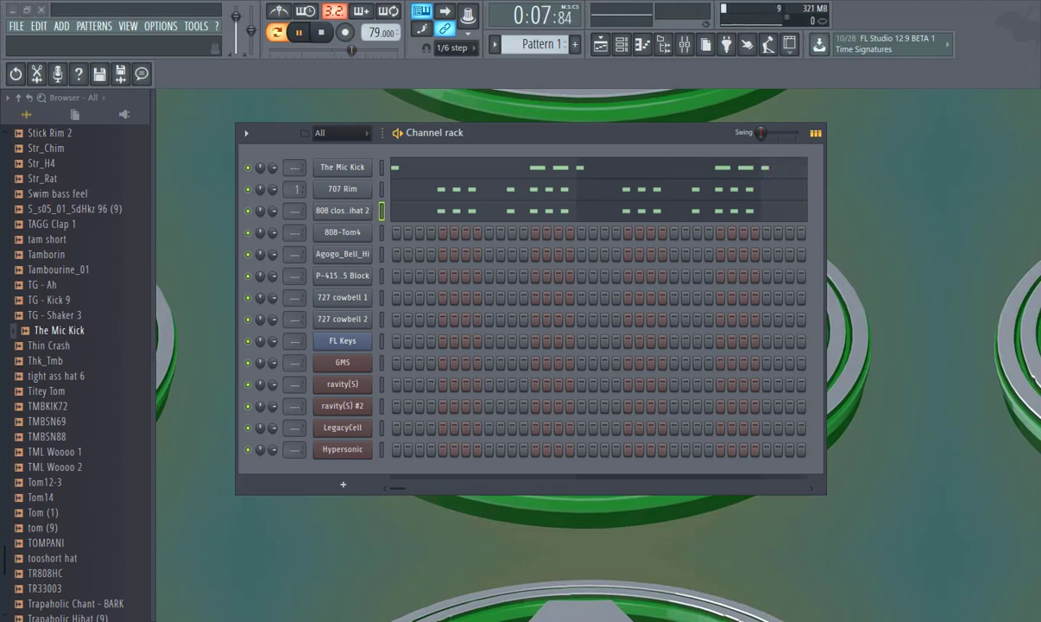
Open the 808-Tom4 channel's piano roll and place two short A#4 notes half a beat apart, starting on beat 2 of bar 1.
{"action": "right_click", "coordinate": [356, 243]}
{"action": "left_click", "coordinate": [404, 232]}
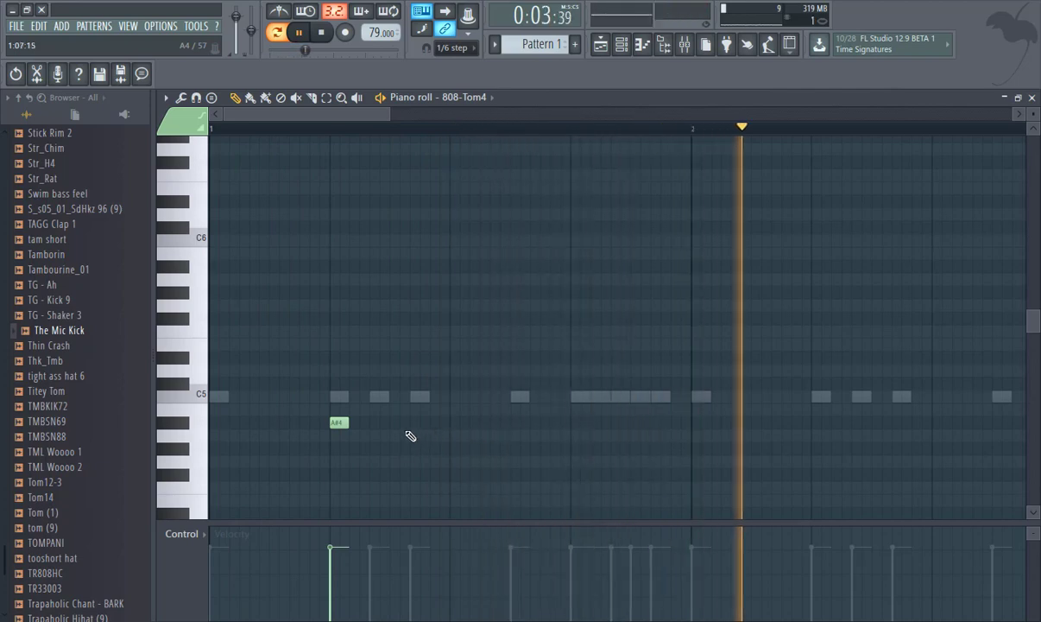
{"action": "left_click", "coordinate": [397, 424]}
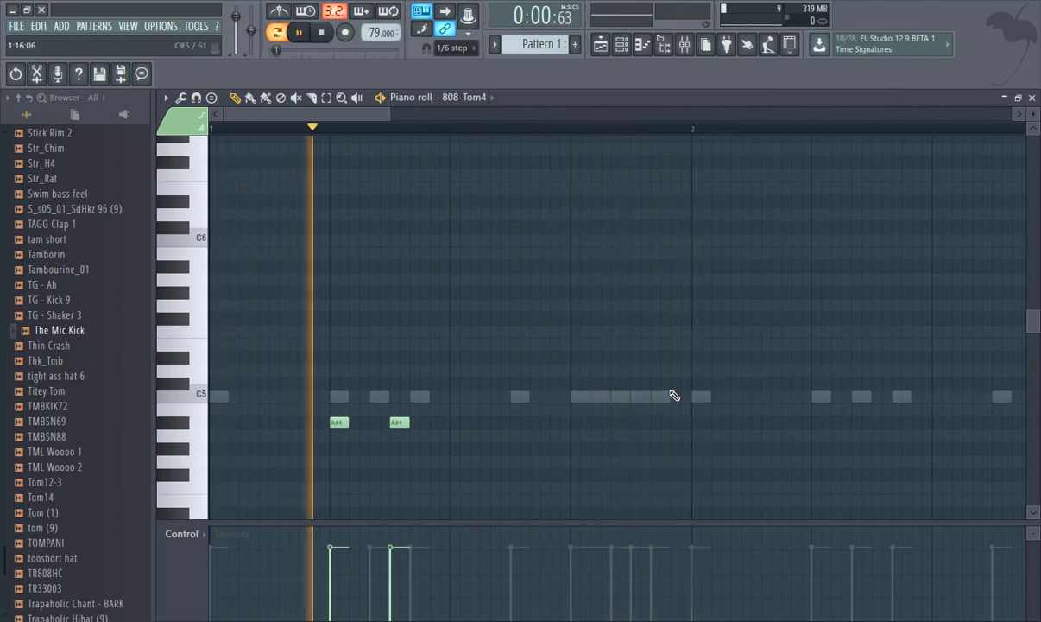
Add a tom note half a beat after beat 4 of bar 1, set its pitch to C5 and double its length.
{"action": "left_click", "coordinate": [636, 307]}
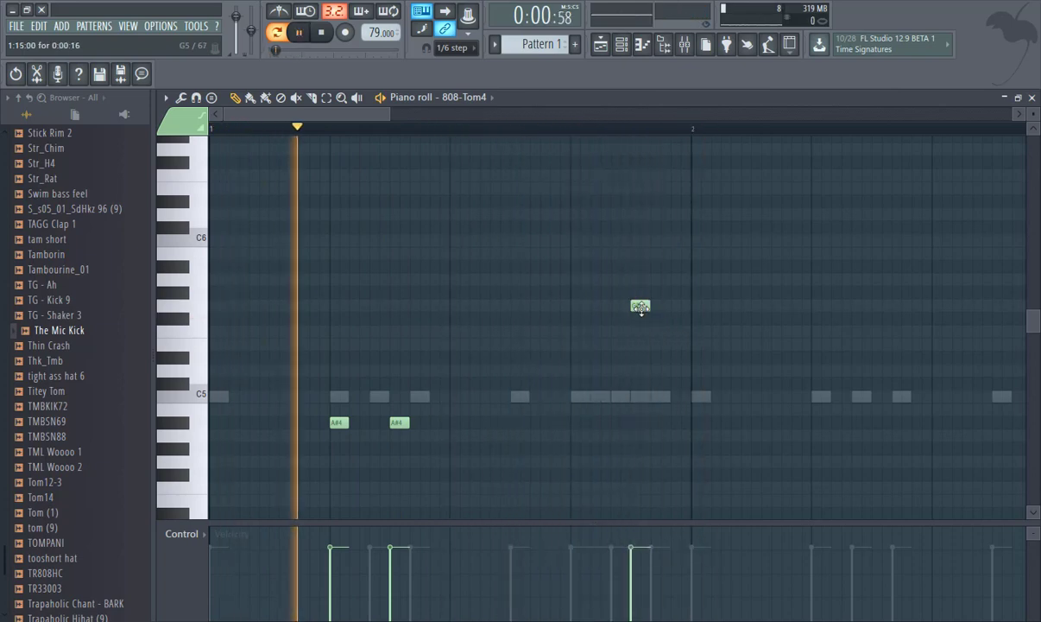
{"action": "left_click_drag", "start_coordinate": [641, 309], "coordinate": [642, 347]}
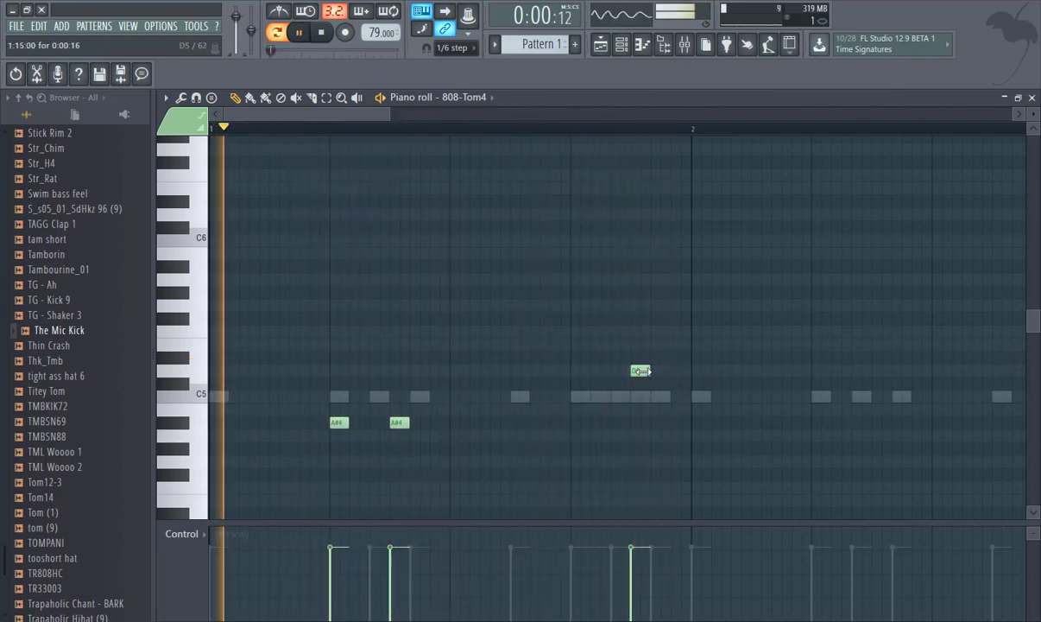
{"action": "left_click_drag", "start_coordinate": [643, 371], "coordinate": [640, 399]}
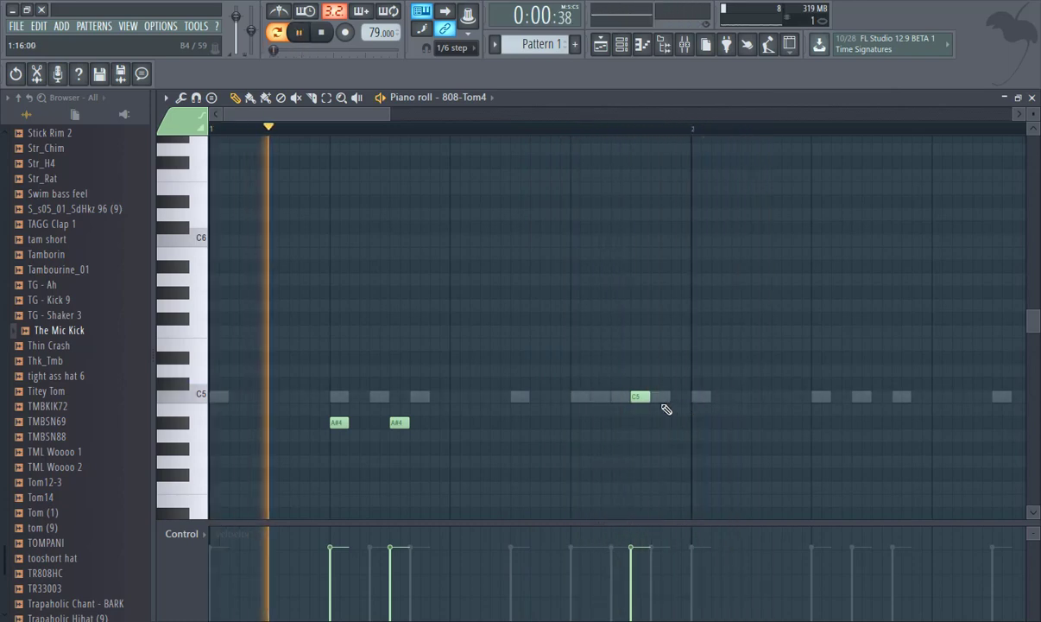
{"action": "left_click_drag", "start_coordinate": [649, 397], "coordinate": [671, 397]}
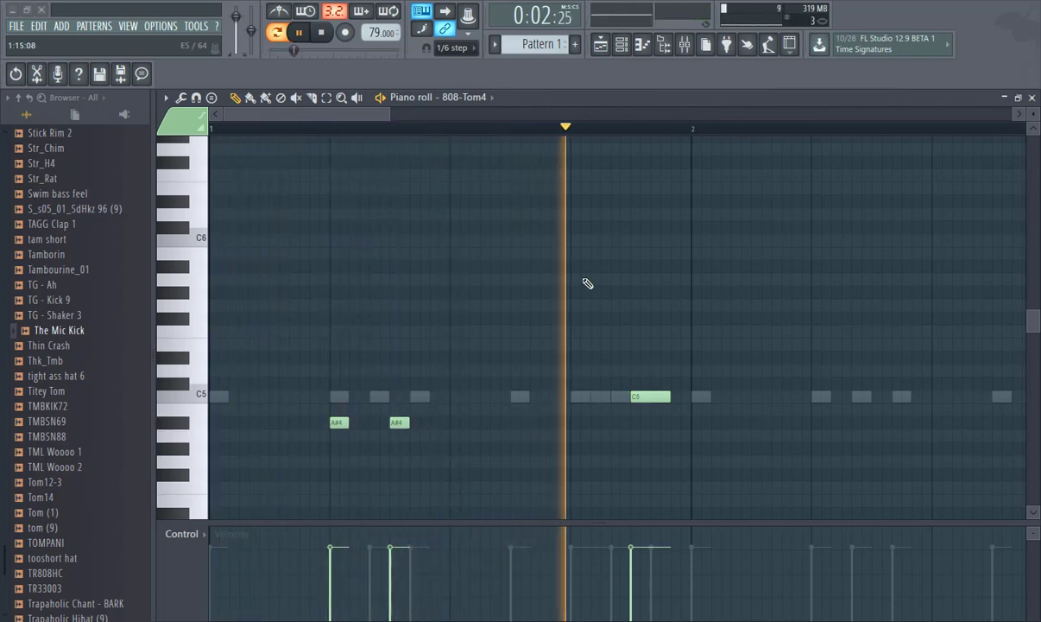
Copy the three tom notes into bar 2, lowering the short pair to A4 and the long note to A#4.
{"action": "left_click_drag", "start_coordinate": [383, 116], "coordinate": [399, 116]}
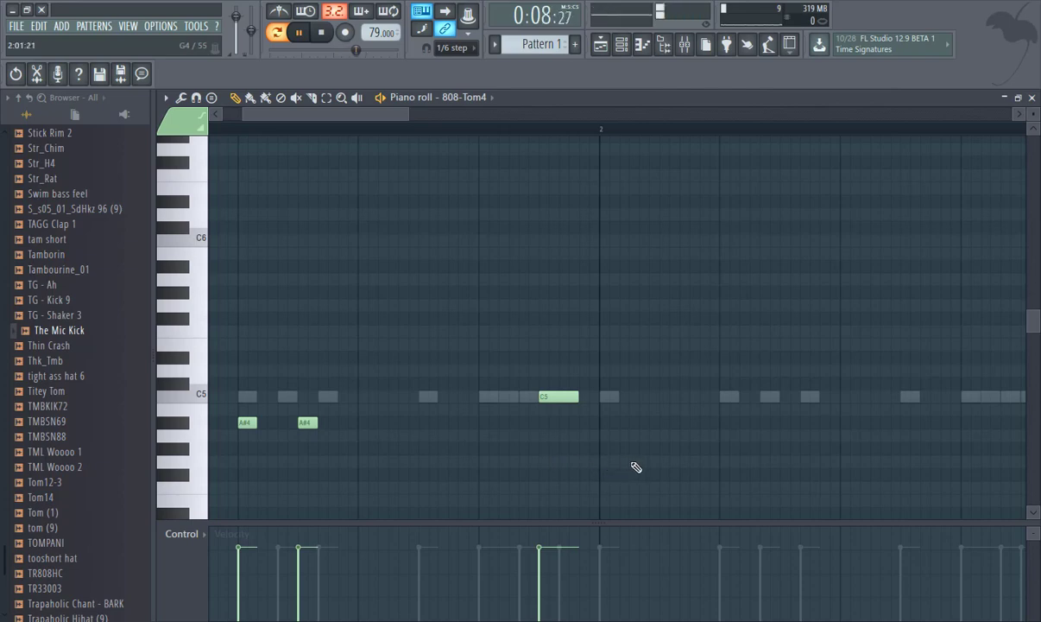
{"action": "left_click_drag", "start_coordinate": [635, 466], "coordinate": [240, 371]}
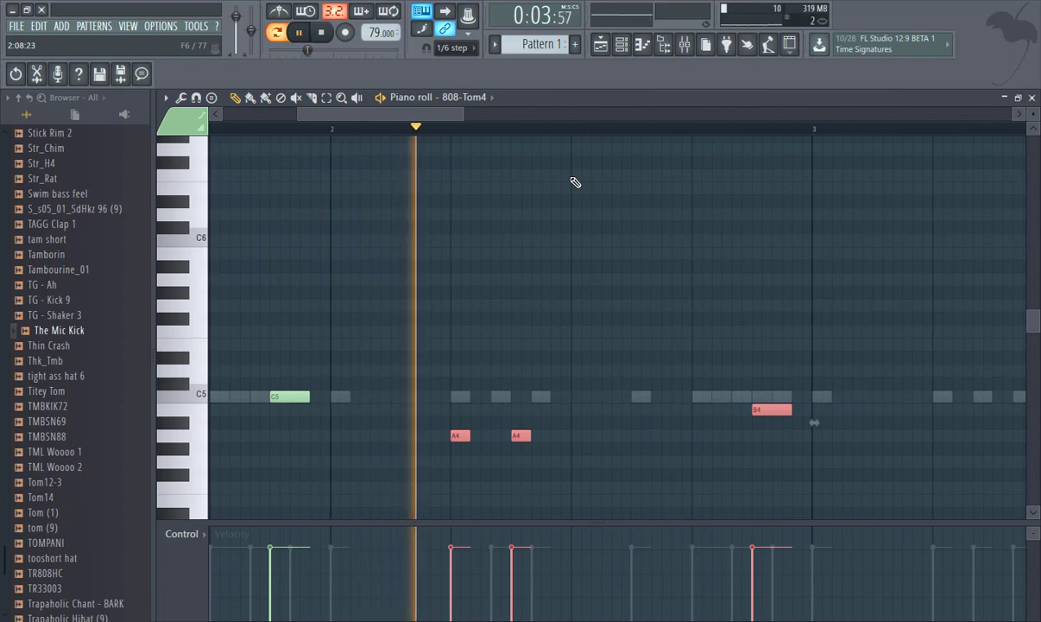
{"action": "left_click", "coordinate": [762, 407]}
{"action": "left_click_drag", "start_coordinate": [762, 406], "coordinate": [769, 424]}
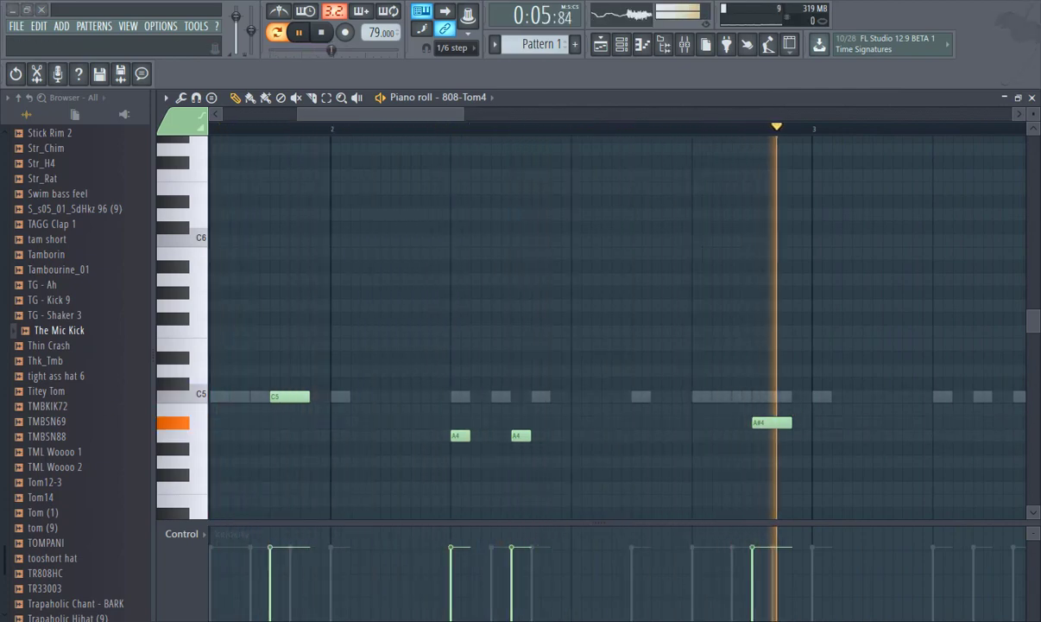
Copy the two-bar tom phrase so it repeats from bar 3, and close the piano roll.
{"action": "left_click_drag", "start_coordinate": [414, 113], "coordinate": [319, 116]}
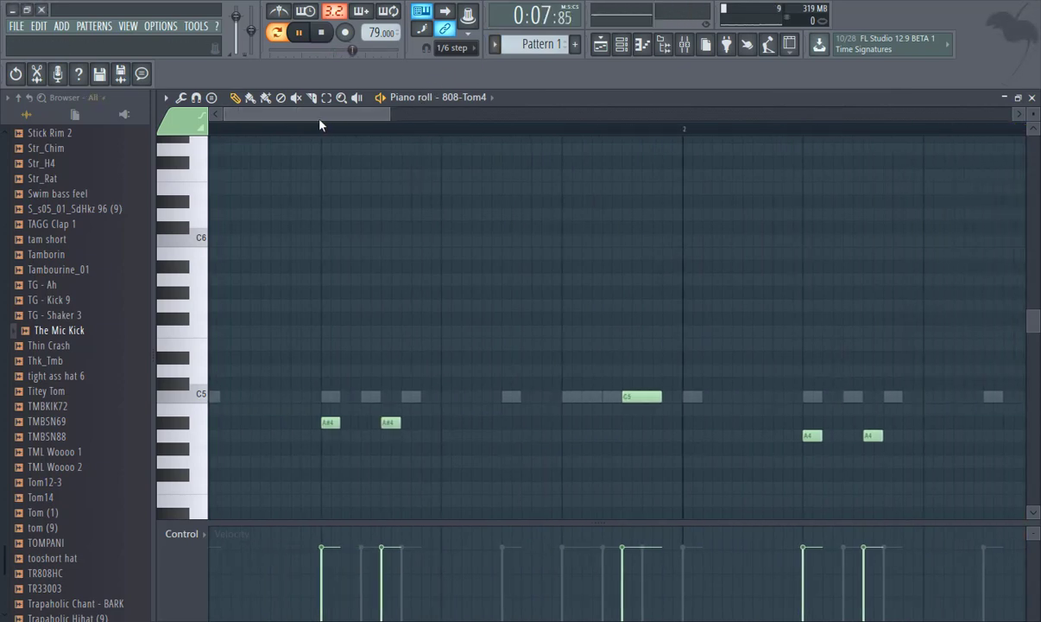
{"action": "left_click_drag", "start_coordinate": [396, 122], "coordinate": [580, 121]}
{"action": "left_click_drag", "start_coordinate": [702, 494], "coordinate": [263, 375]}
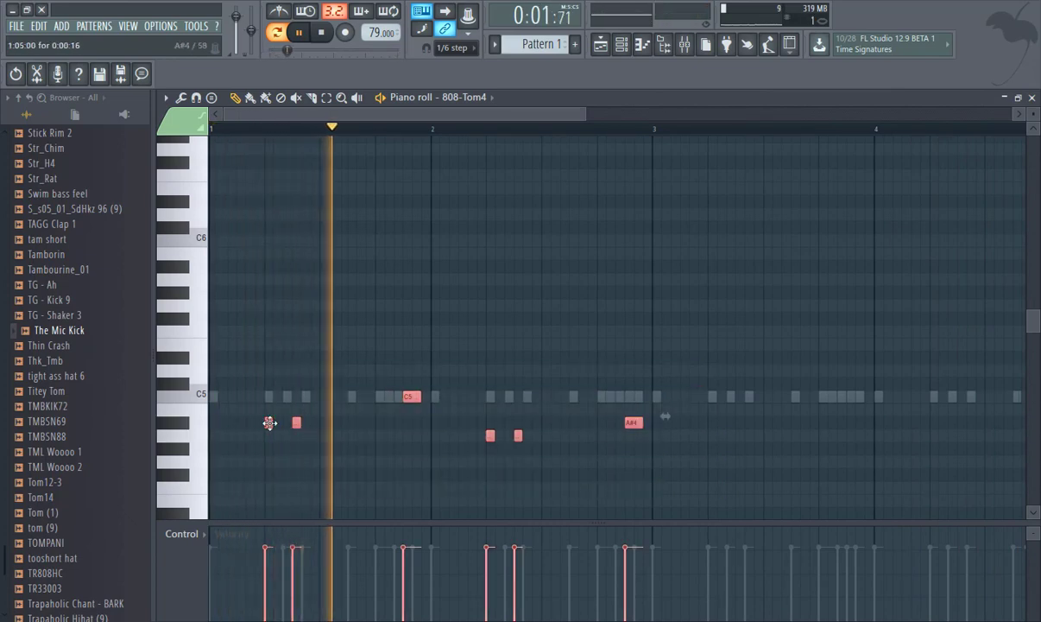
{"action": "left_click_drag", "start_coordinate": [270, 423], "coordinate": [712, 427]}
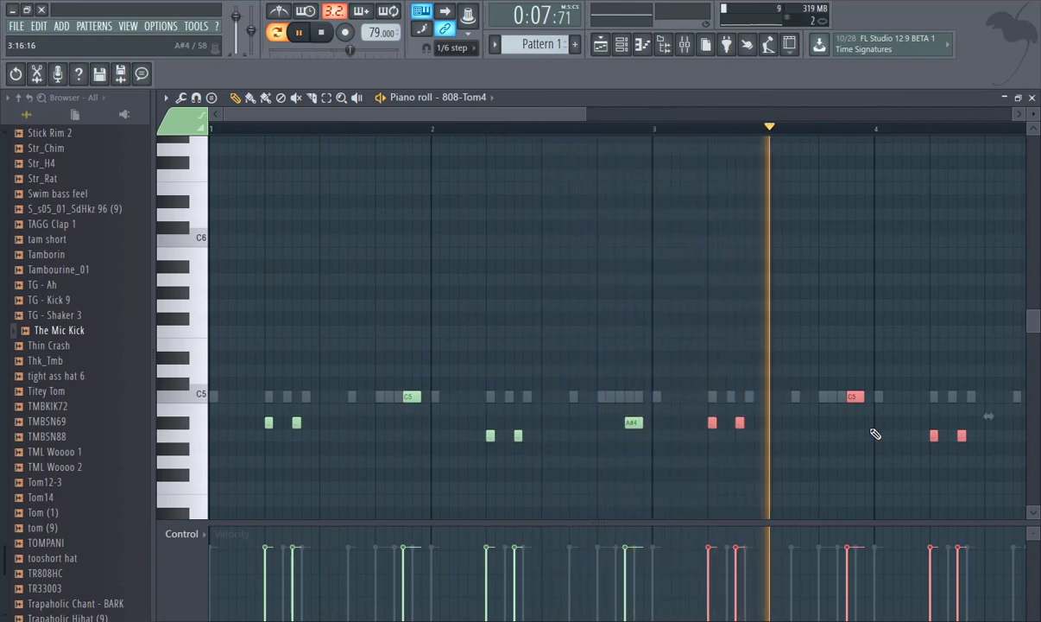
{"action": "left_click", "coordinate": [1033, 97]}
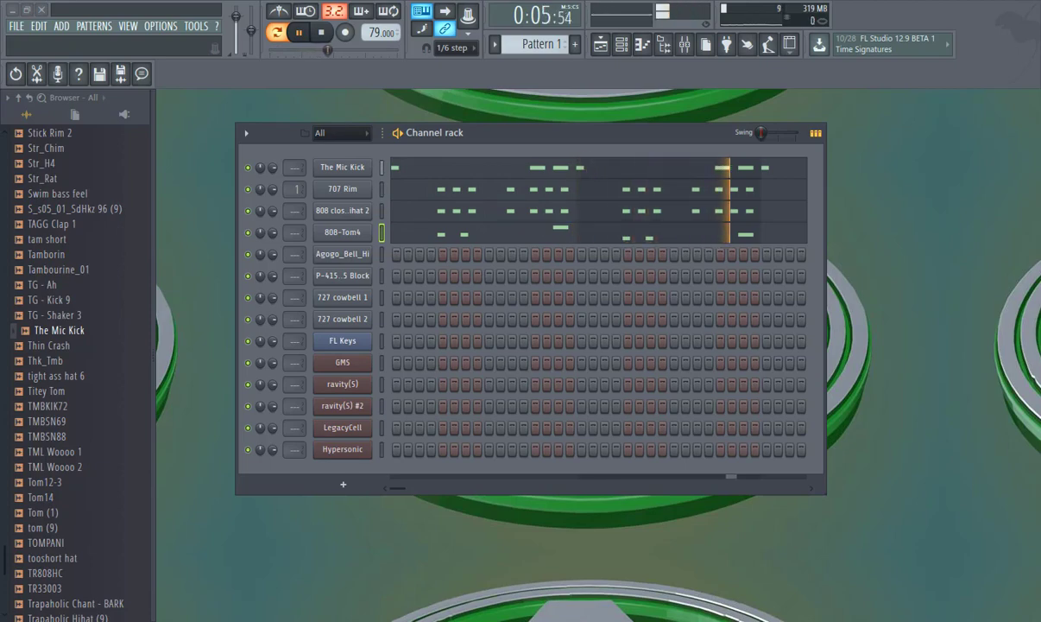
In the Agogo_Bell_Hi channel's piano roll, place two-step C5 notes on beat 3 of bars 1 to 4, and close the piano roll.
{"action": "right_click", "coordinate": [365, 255]}
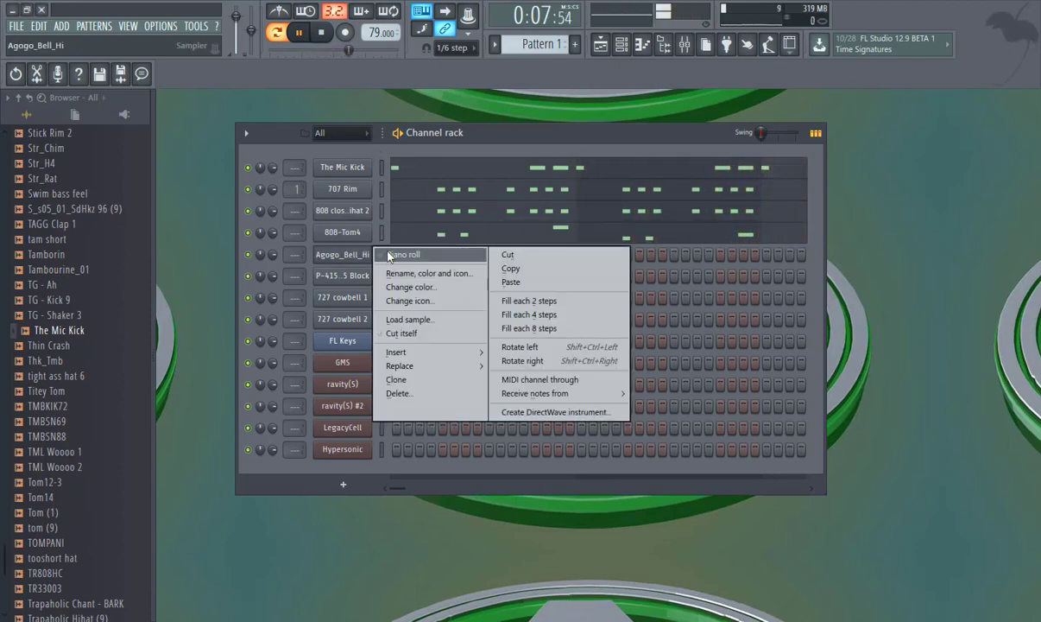
{"action": "left_click", "coordinate": [389, 257]}
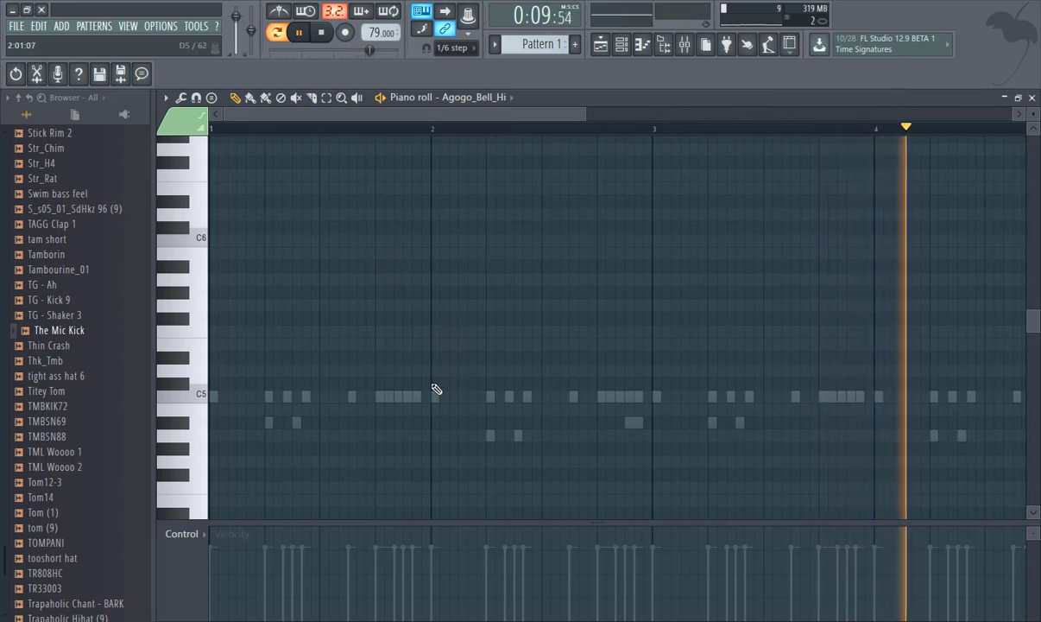
{"action": "left_click", "coordinate": [325, 397]}
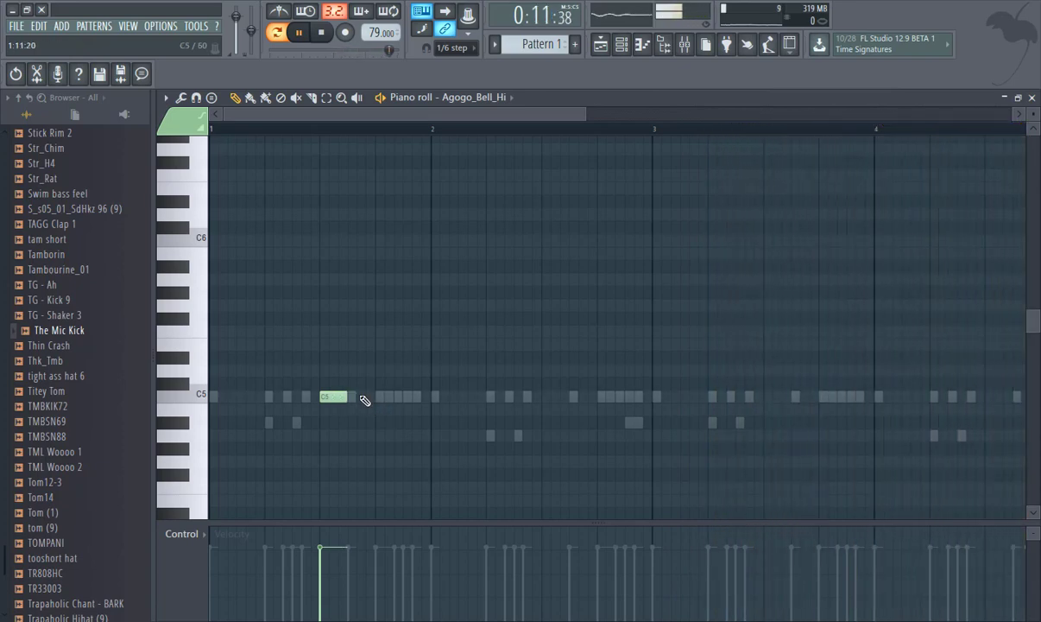
{"action": "left_click", "coordinate": [545, 397]}
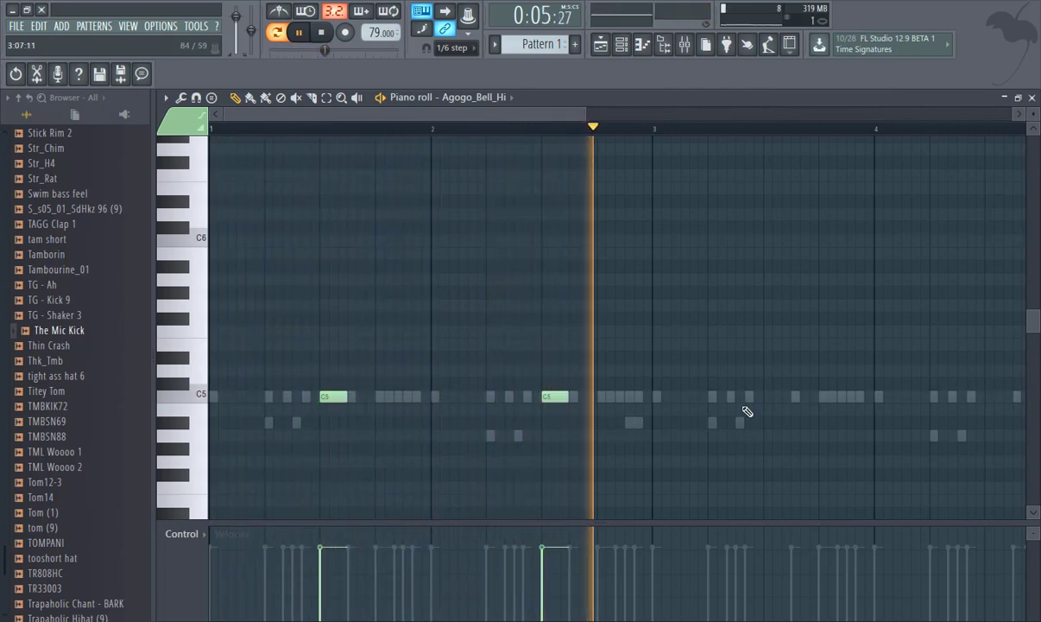
{"action": "left_click", "coordinate": [769, 397]}
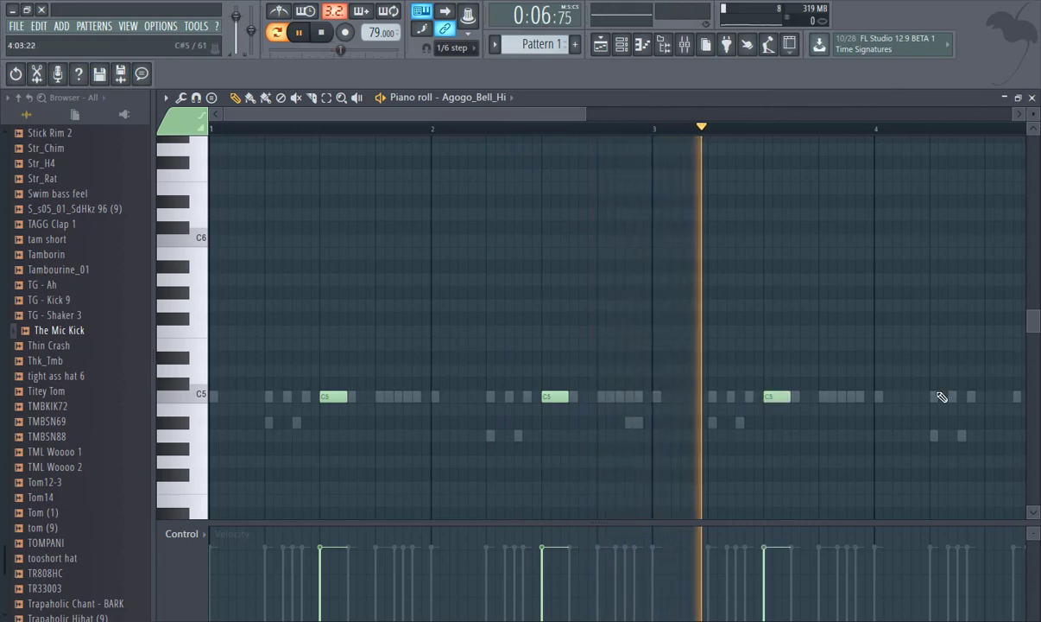
{"action": "left_click", "coordinate": [991, 397]}
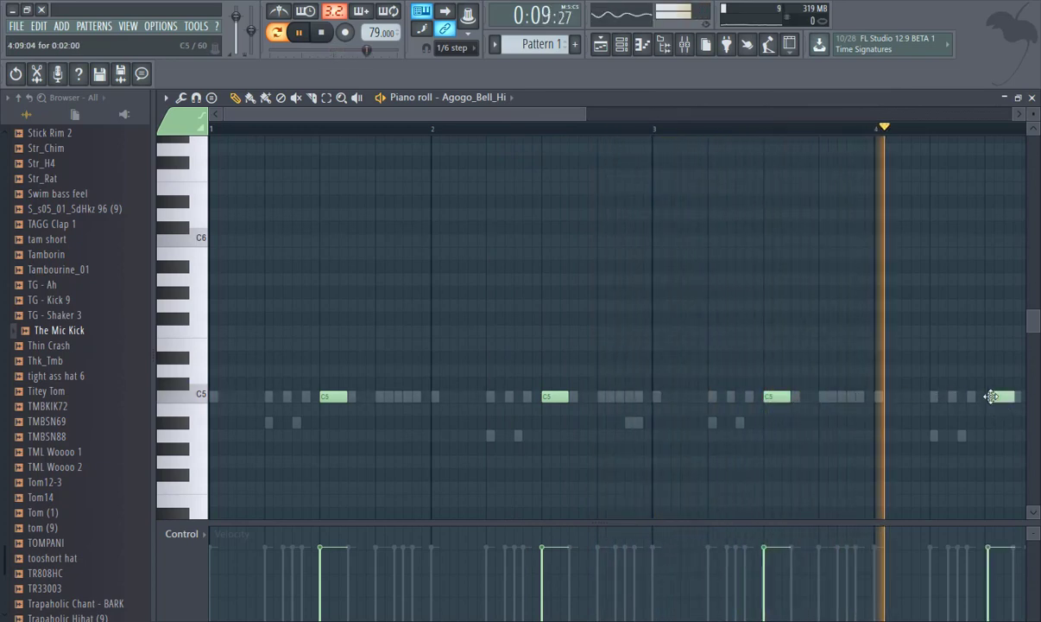
{"action": "left_click_drag", "start_coordinate": [993, 397], "coordinate": [991, 397]}
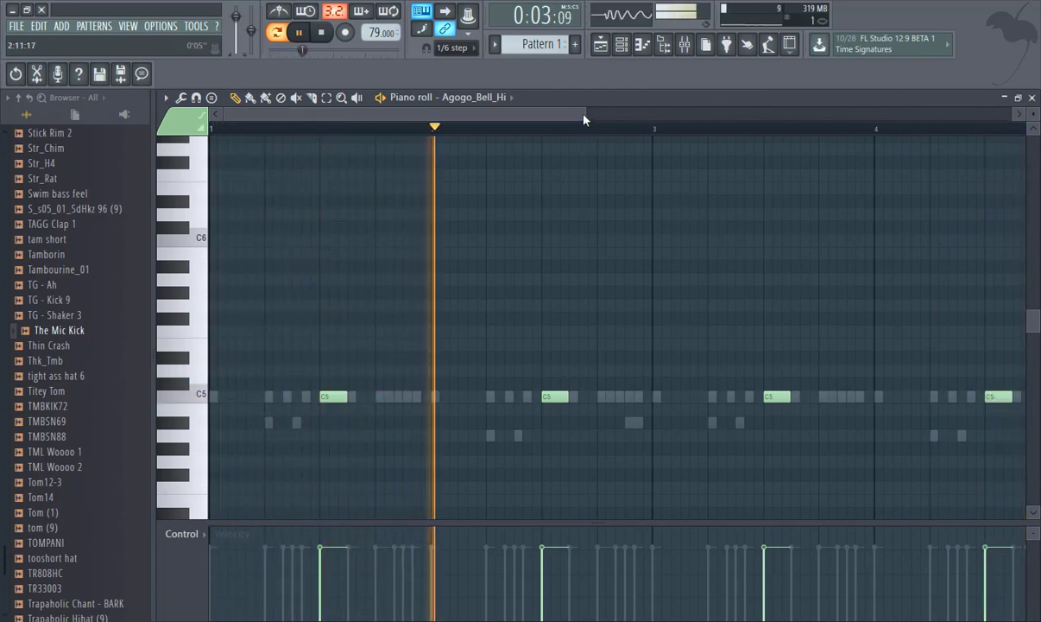
{"action": "left_click_drag", "start_coordinate": [586, 112], "coordinate": [557, 110]}
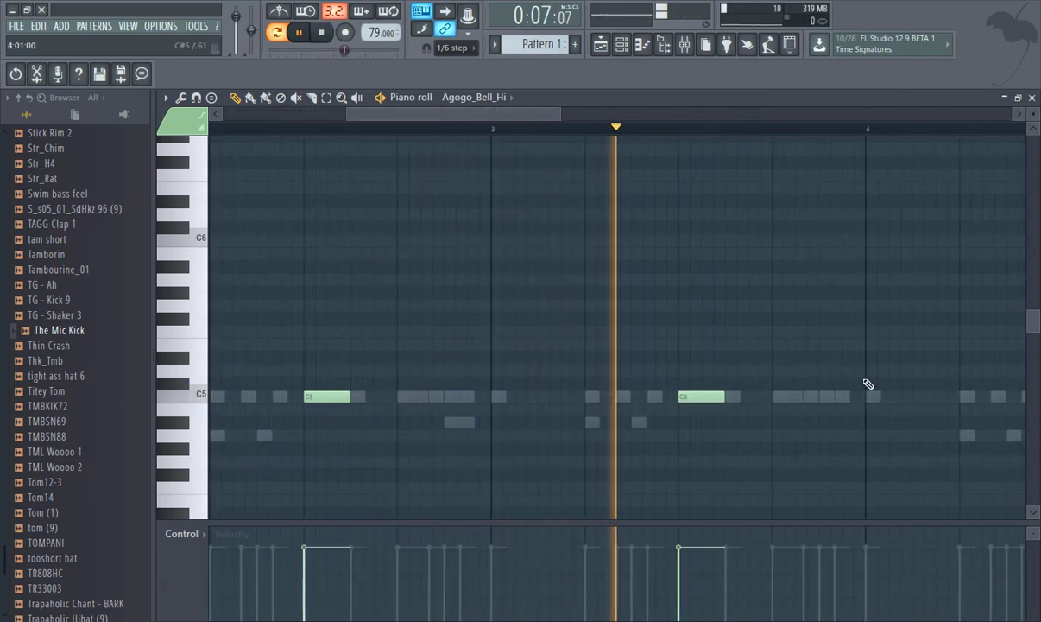
{"action": "left_click", "coordinate": [1032, 98]}
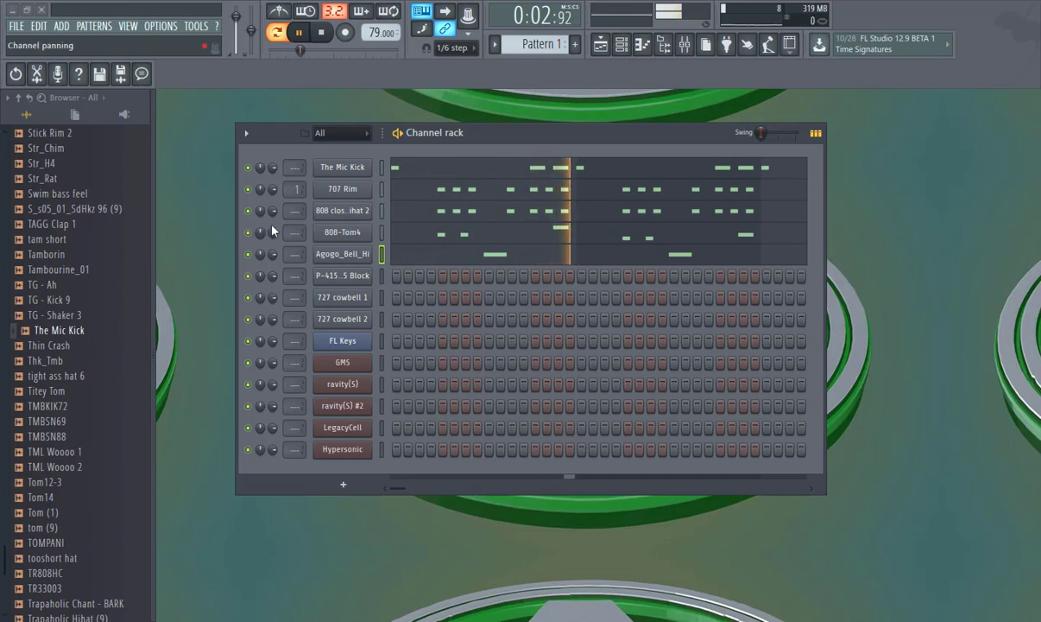
Copy the Agogo_Bell_Hi channel's notes and paste them into the P-415..5 Block channel.
{"action": "right_click", "coordinate": [353, 259]}
{"action": "left_click", "coordinate": [512, 275]}
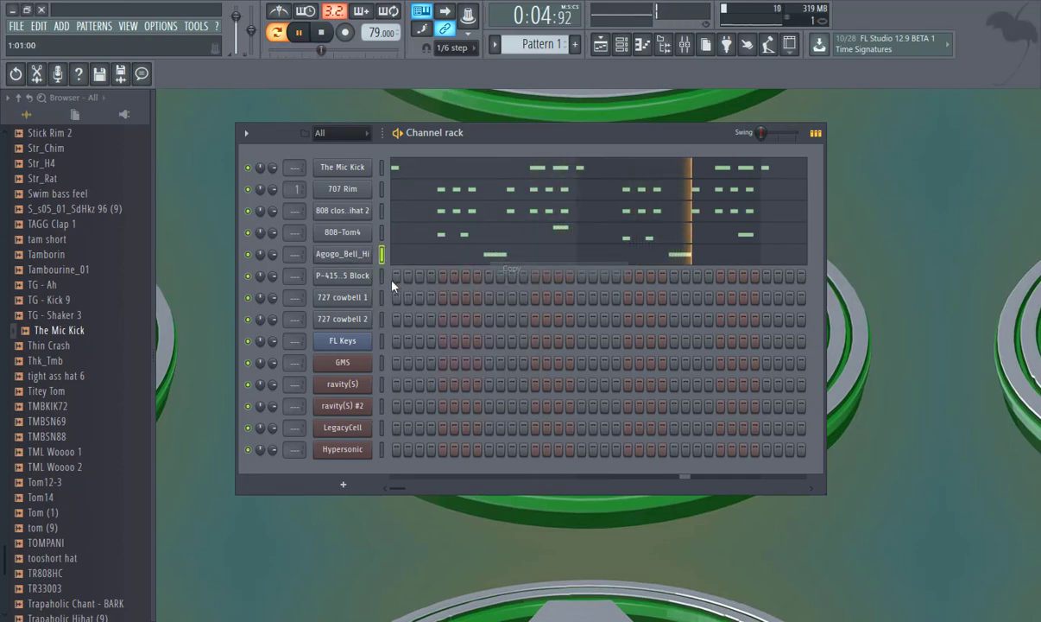
{"action": "right_click", "coordinate": [374, 275]}
{"action": "left_click", "coordinate": [514, 306]}
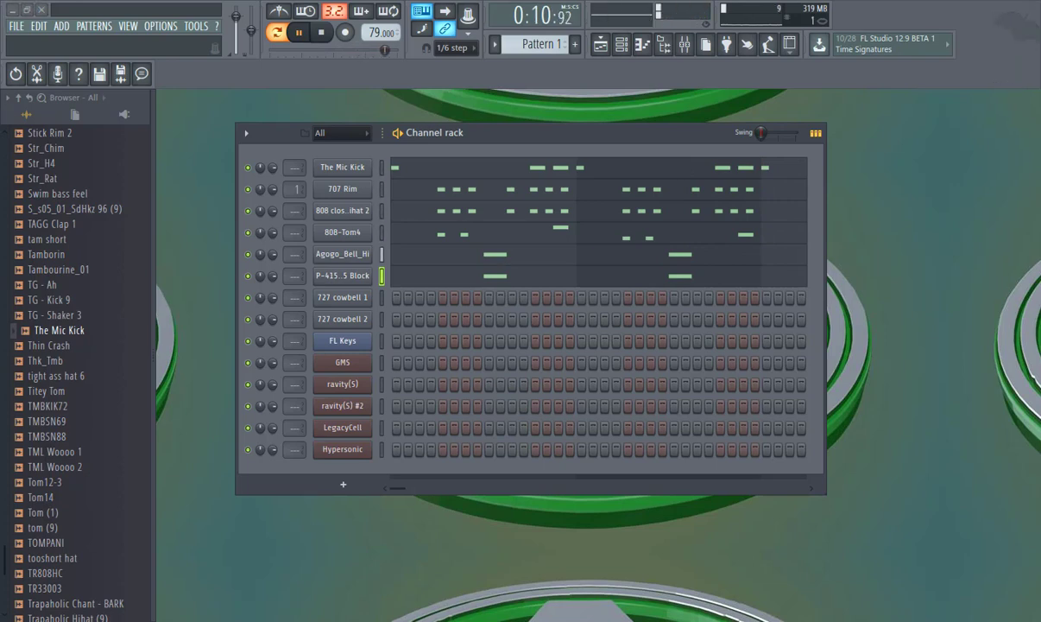
In the 727 cowbell 1 piano roll, place short C5 notes half a beat after beat 2 of bars 1 and 3, and close it.
{"action": "right_click", "coordinate": [346, 295]}
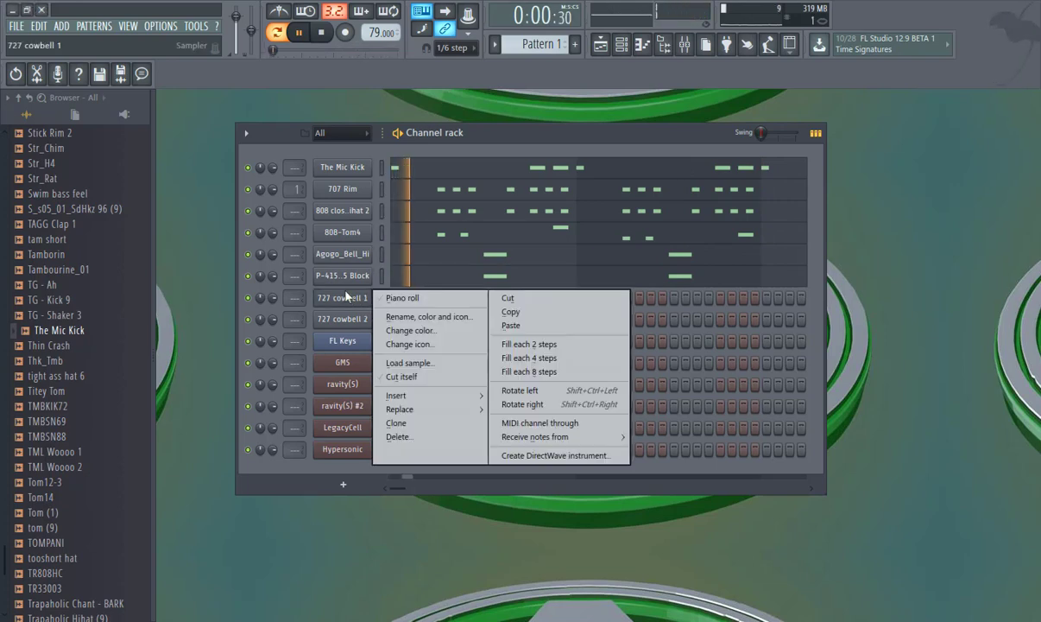
{"action": "left_click", "coordinate": [433, 307]}
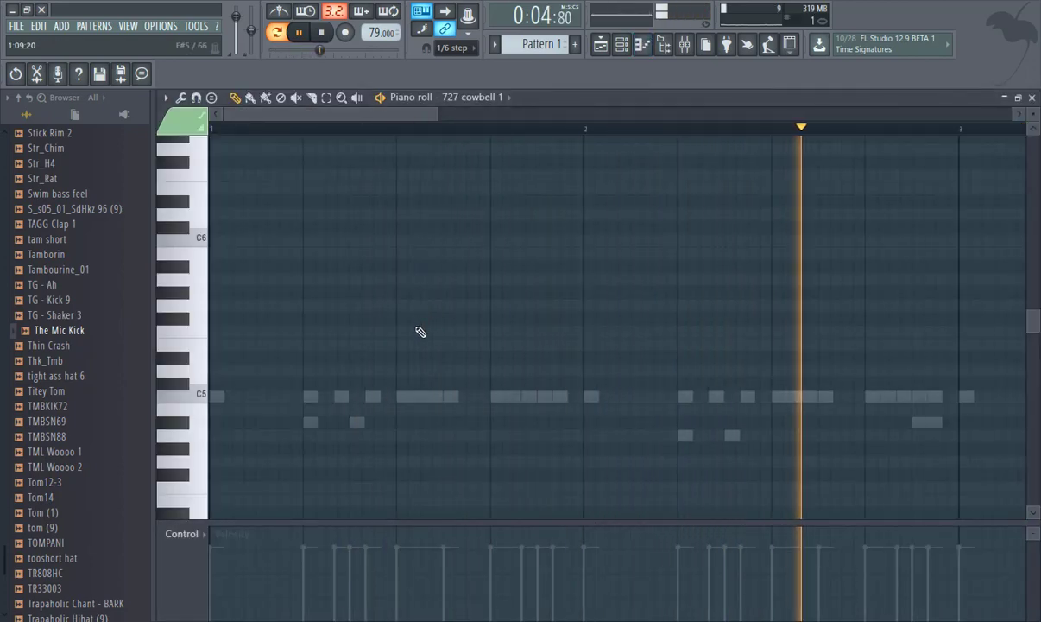
{"action": "left_click", "coordinate": [355, 397]}
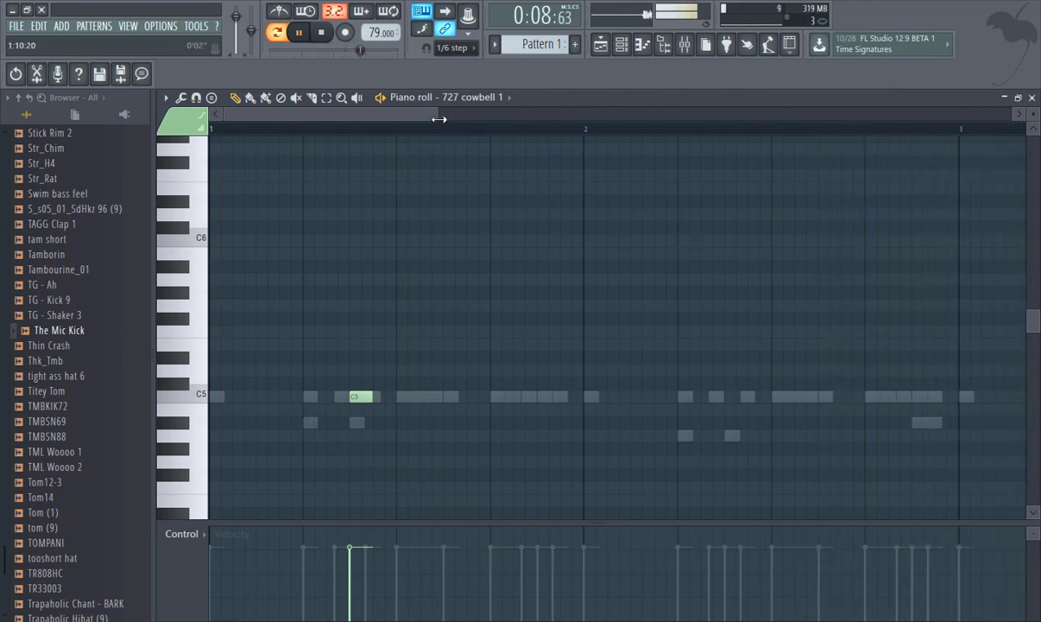
{"action": "left_click_drag", "start_coordinate": [440, 119], "coordinate": [629, 113]}
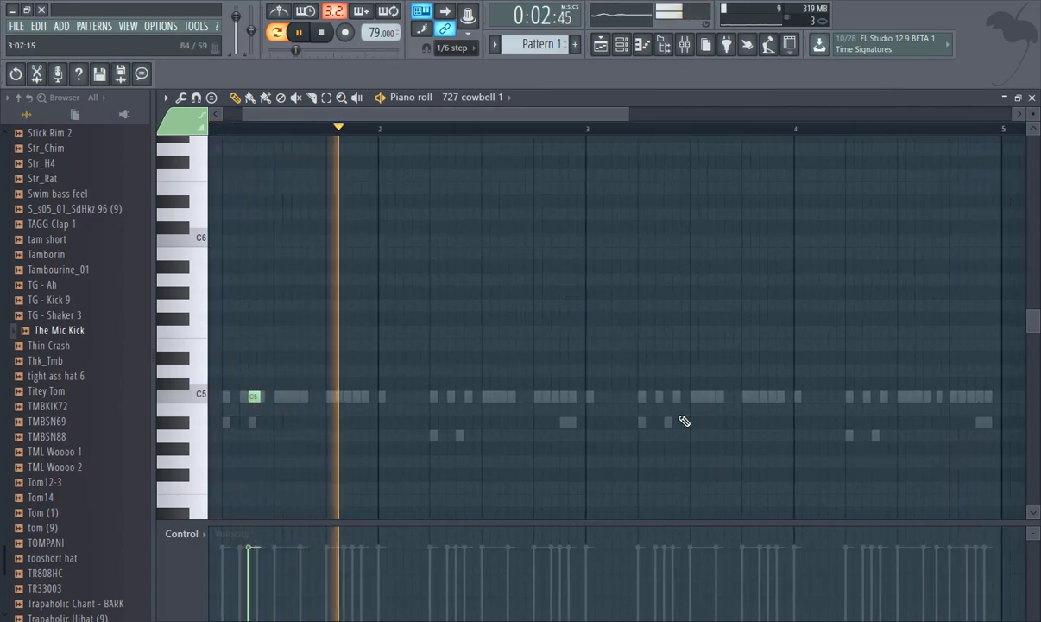
{"action": "left_click", "coordinate": [660, 399]}
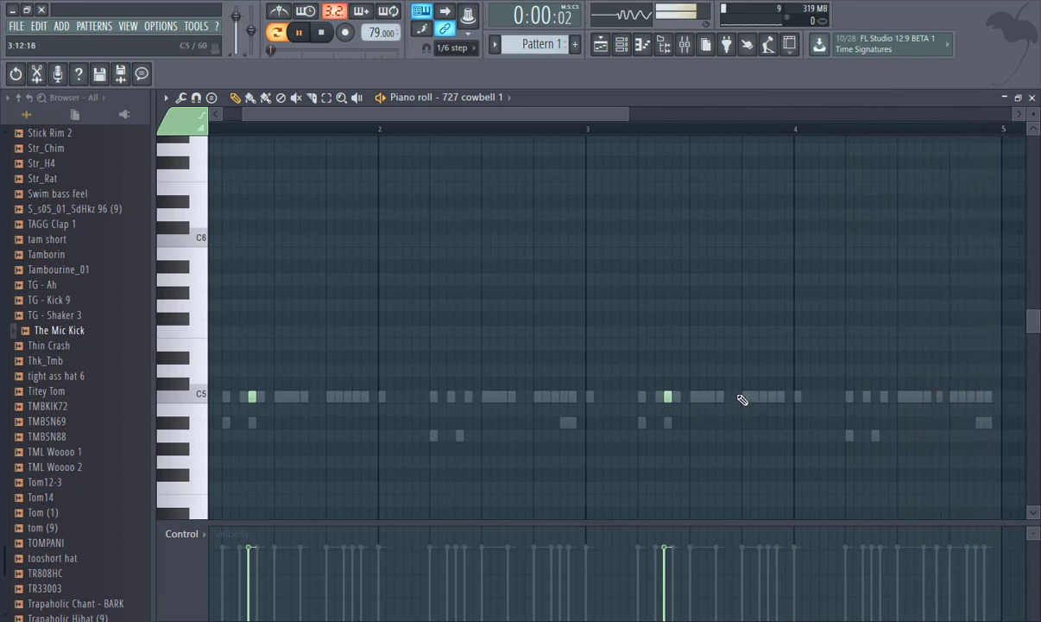
{"action": "left_click", "coordinate": [1032, 96]}
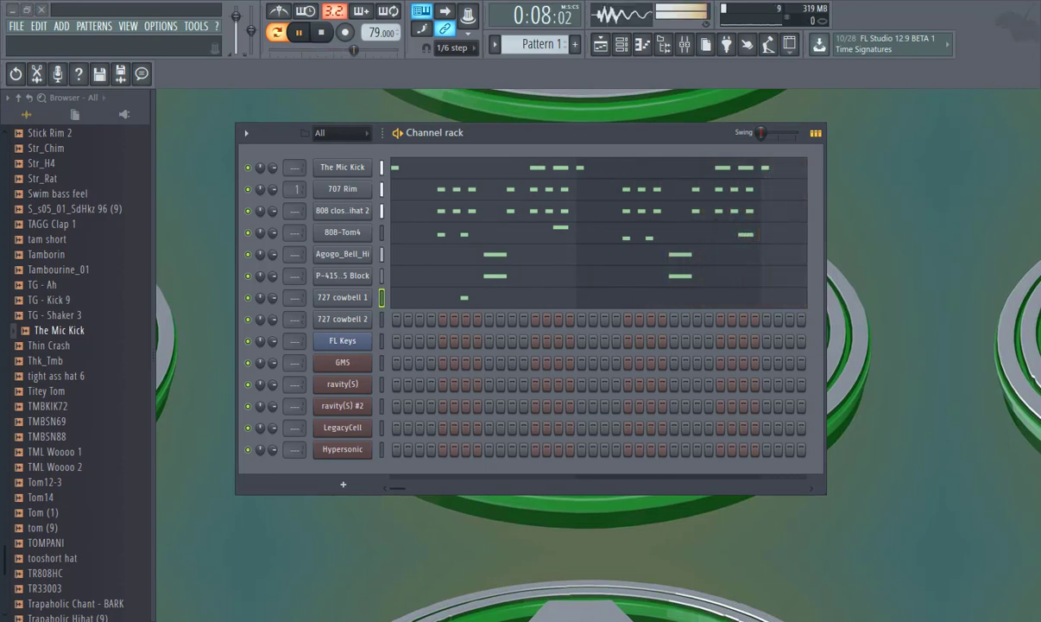
Copy the 727 cowbell 1 notes and paste them into the 727 cowbell 2 channel.
{"action": "right_click", "coordinate": [375, 298]}
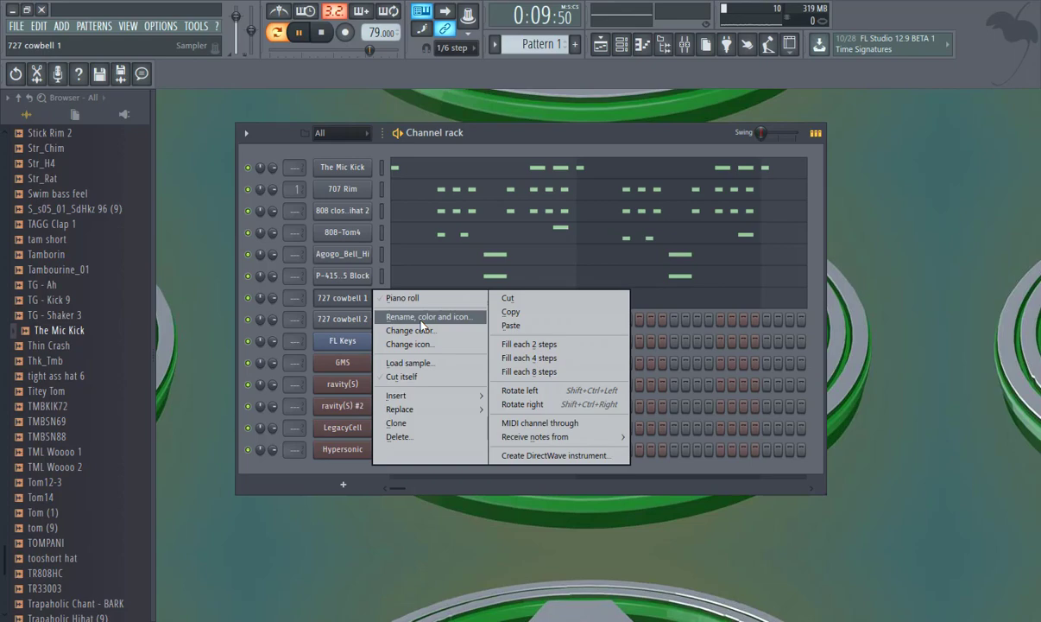
{"action": "left_click", "coordinate": [510, 316]}
{"action": "right_click", "coordinate": [376, 320]}
{"action": "left_click", "coordinate": [512, 348]}
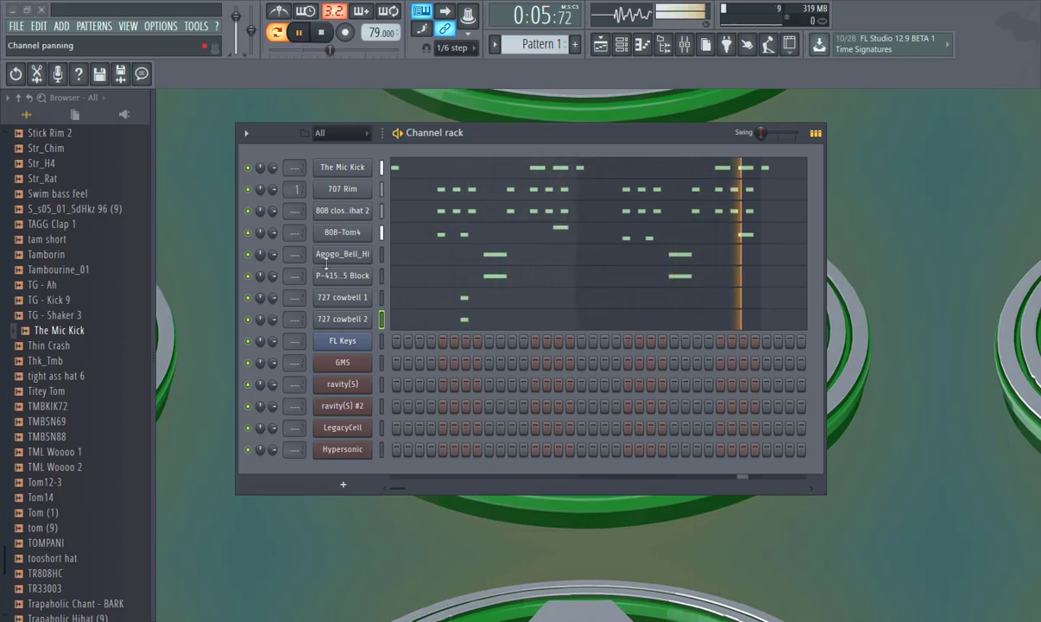
In the FL Keys piano roll, enter A4, G4, A4, G4 and a double-length F4 at half-beat intervals from half a beat into bar 1.
{"action": "right_click", "coordinate": [342, 342]}
{"action": "left_click", "coordinate": [380, 344]}
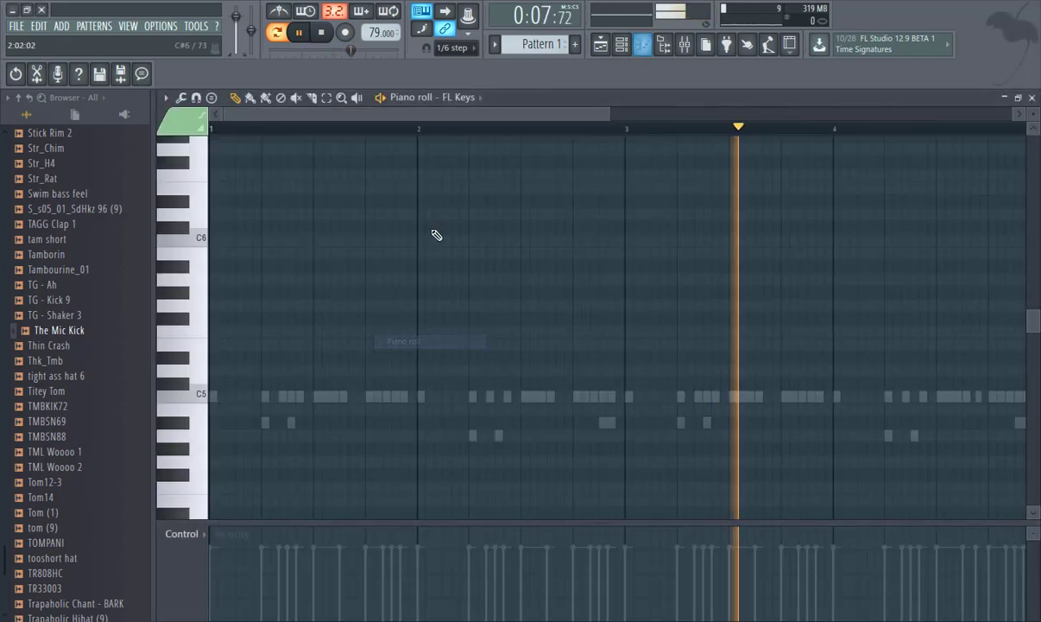
{"action": "left_click_drag", "start_coordinate": [610, 111], "coordinate": [382, 130]}
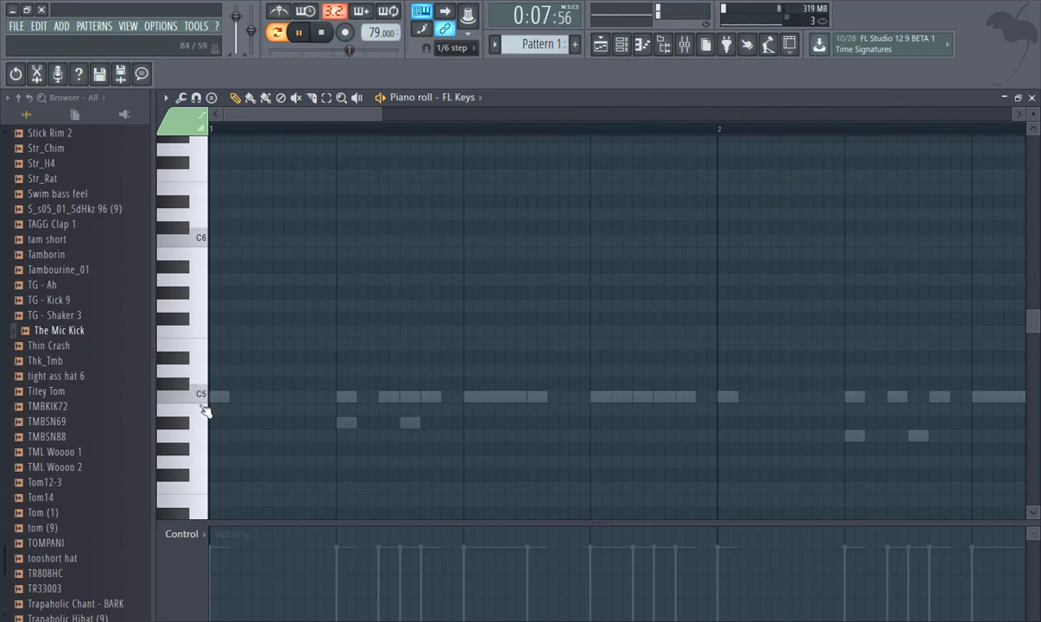
{"action": "scroll", "coordinate": [204, 411], "scroll_direction": "down", "scroll_amount": 3}
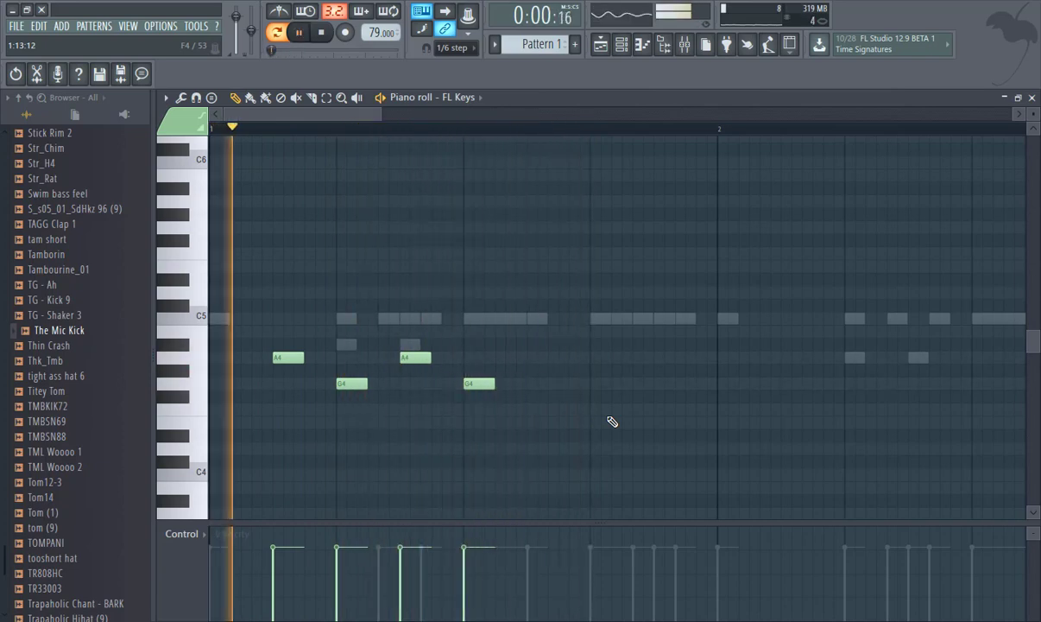
{"action": "left_click", "coordinate": [535, 424]}
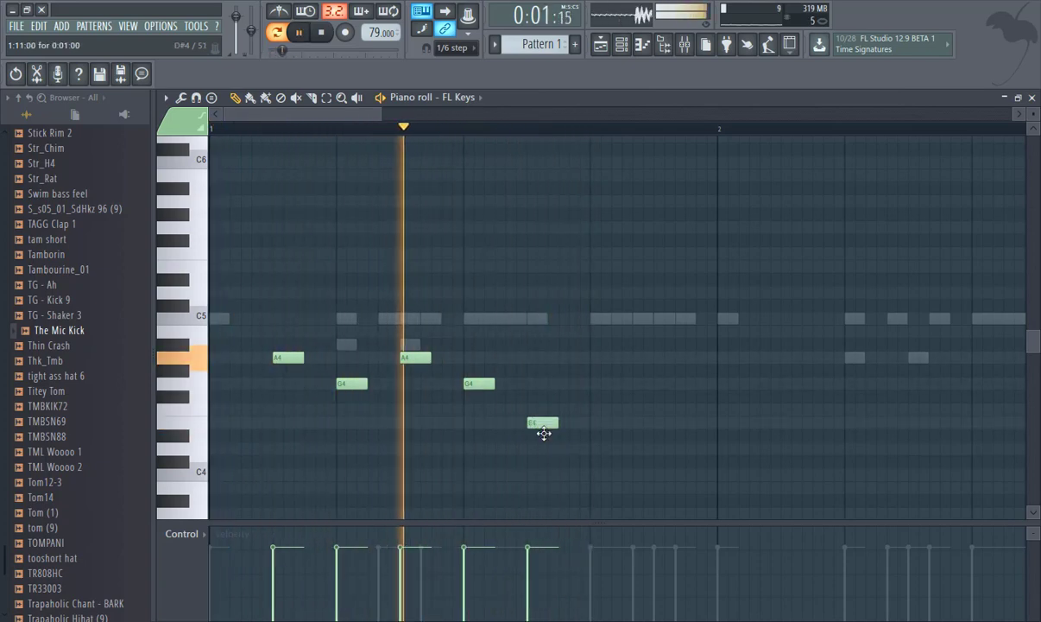
{"action": "left_click_drag", "start_coordinate": [543, 433], "coordinate": [594, 414]}
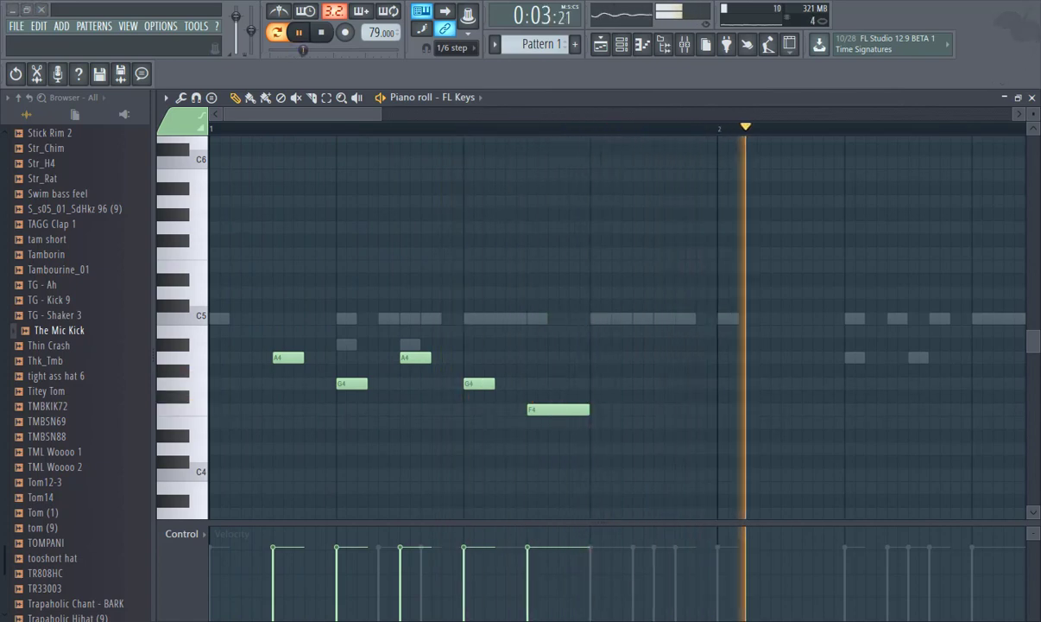
Add F4, D5, C5 and a double-length A#4 at half-beat intervals from the start of bar 2.
{"action": "left_click_drag", "start_coordinate": [316, 111], "coordinate": [376, 111]}
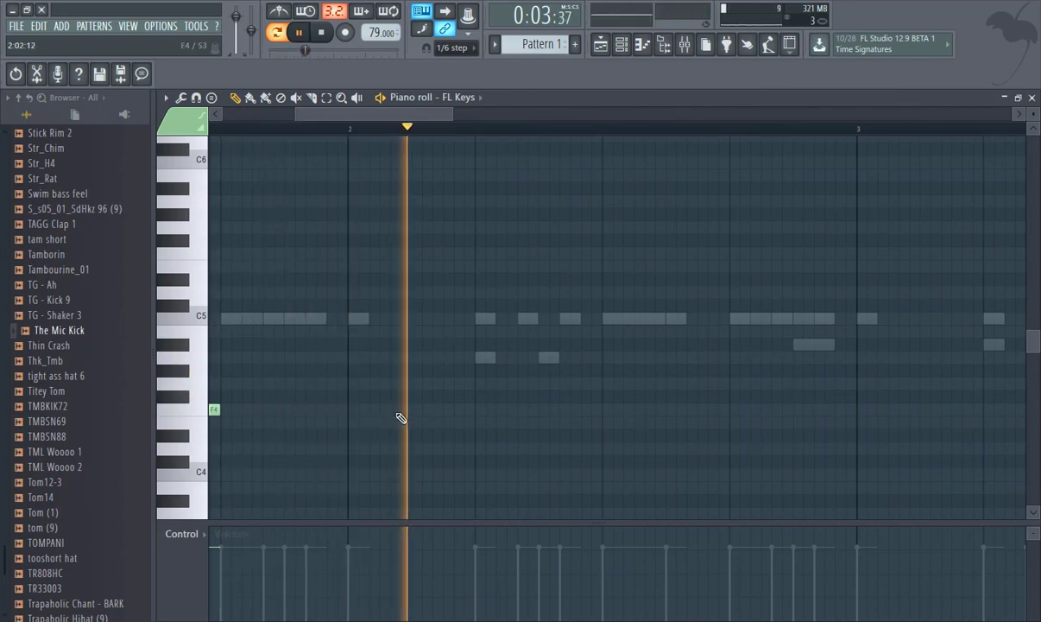
{"action": "left_click", "coordinate": [355, 412]}
{"action": "key", "text": "space"}
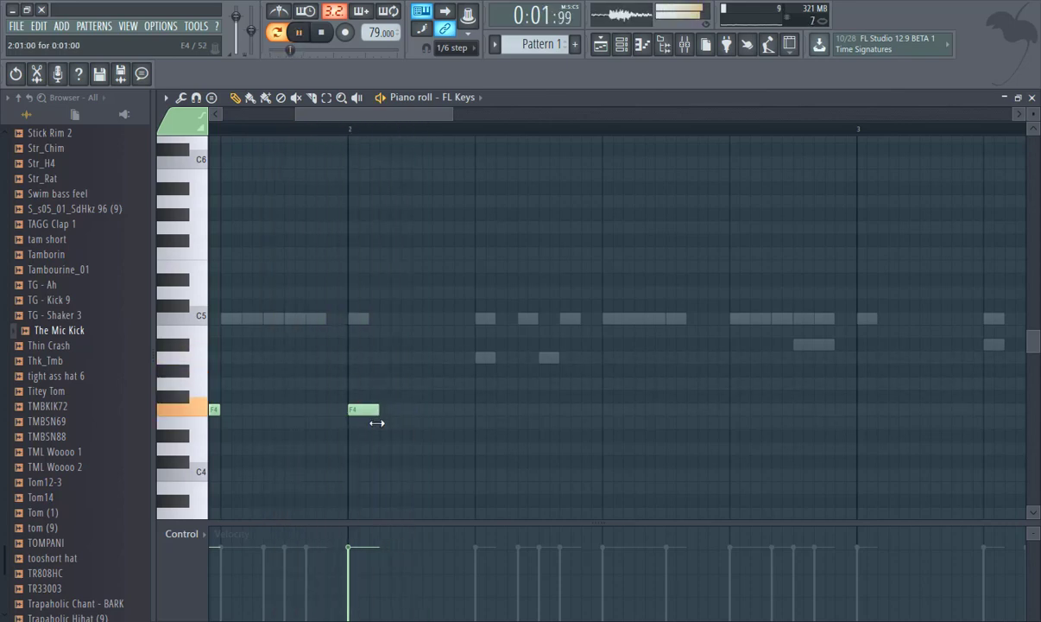
{"action": "key", "text": "space"}
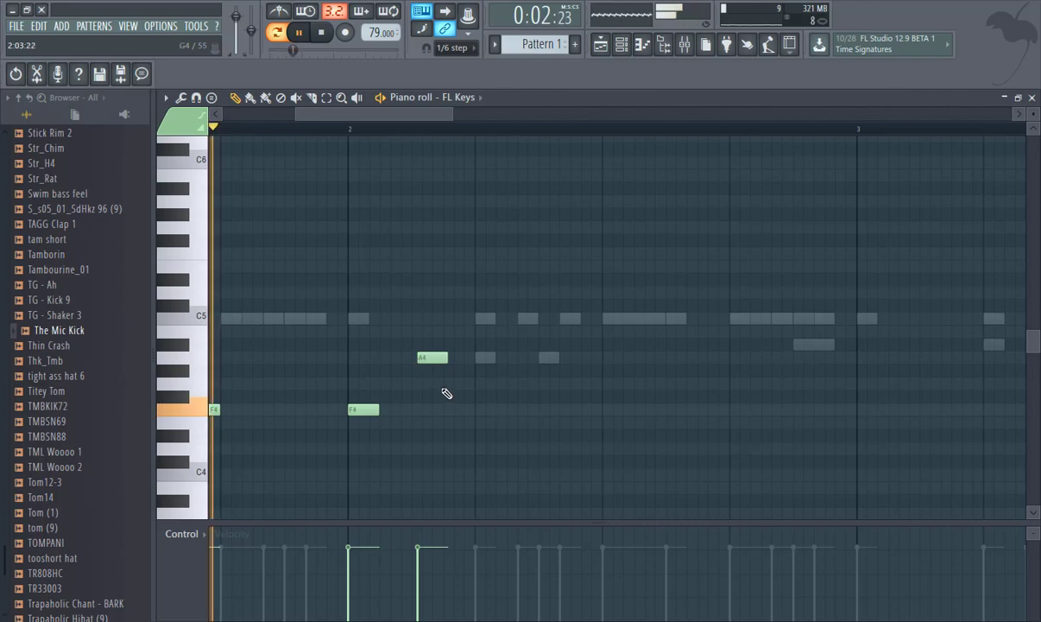
{"action": "key", "text": "space"}
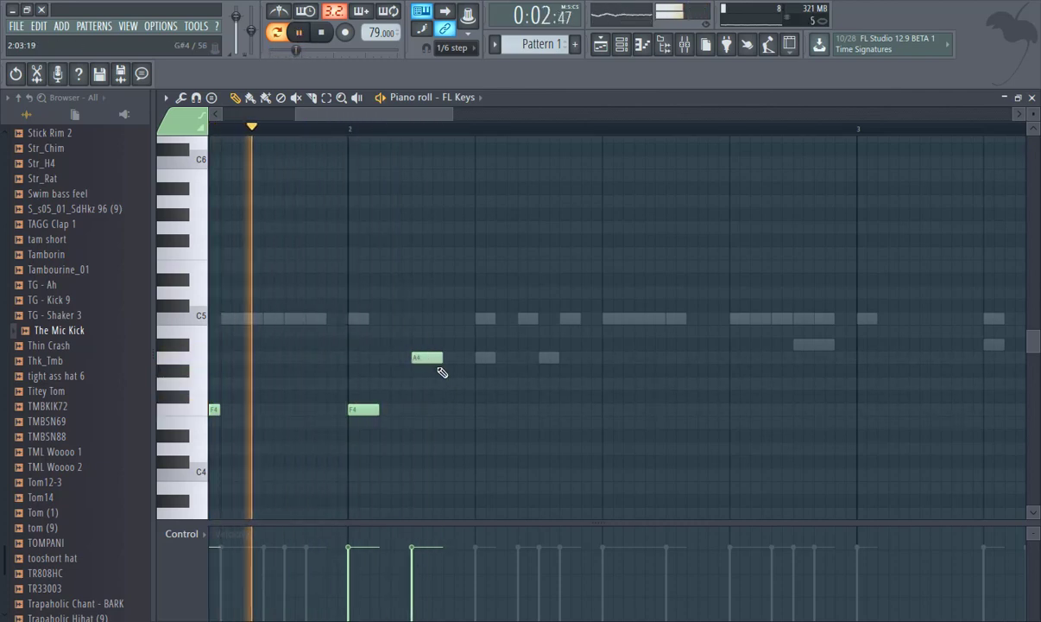
{"action": "key", "text": "space"}
{"action": "key", "text": "space"}
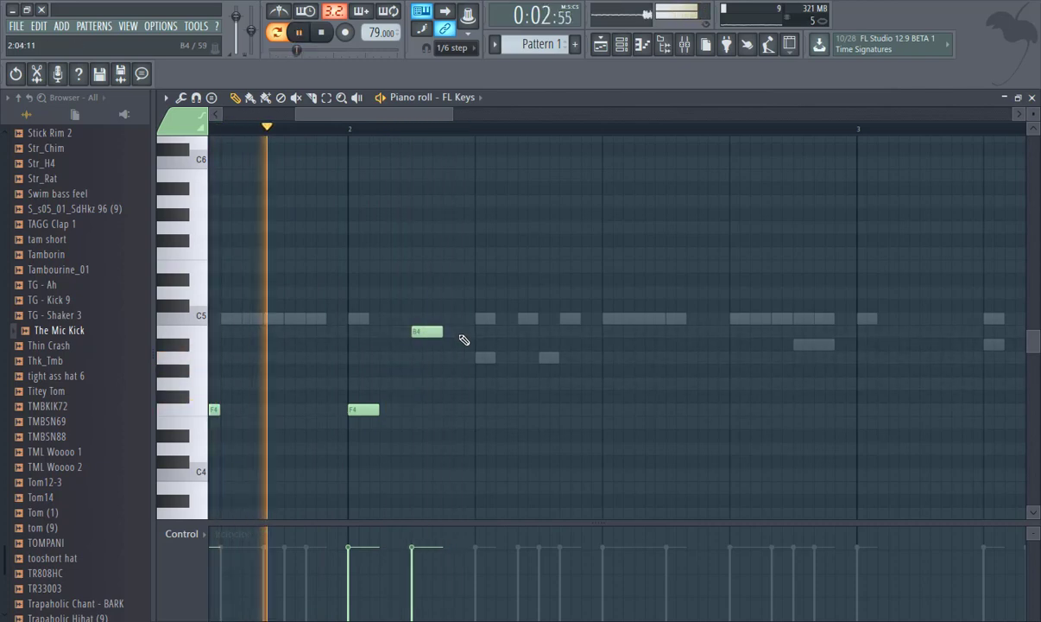
{"action": "key", "text": "space"}
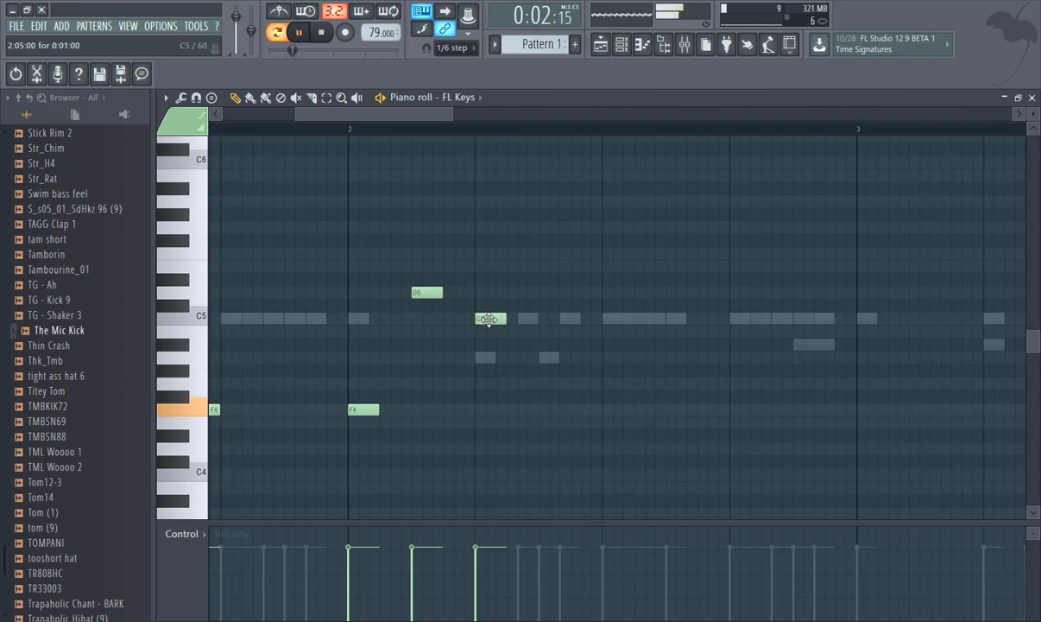
{"action": "left_click", "coordinate": [541, 345]}
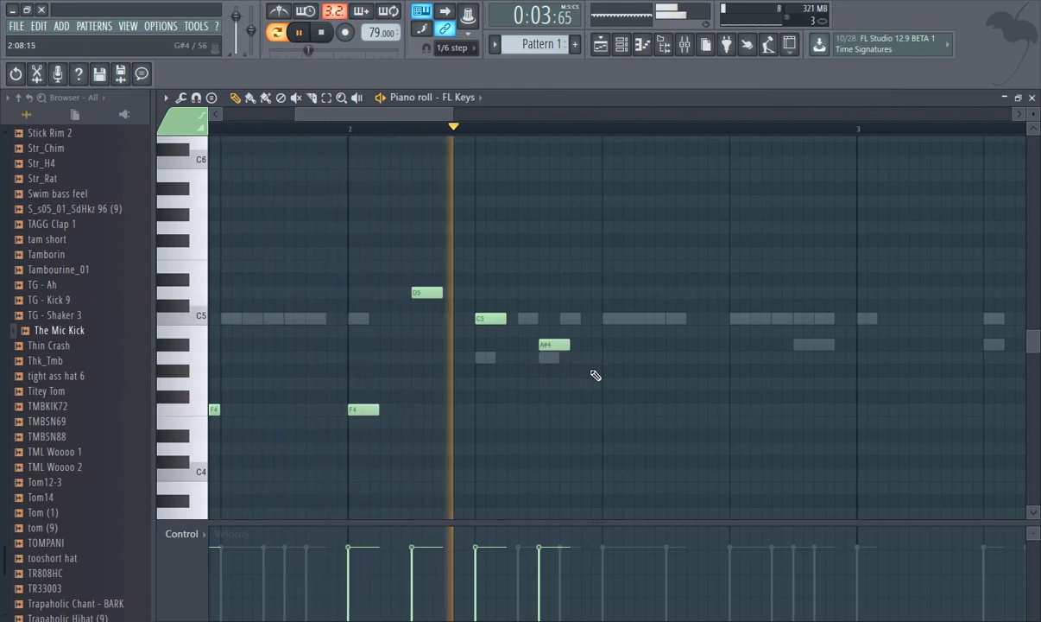
{"action": "key", "text": "space"}
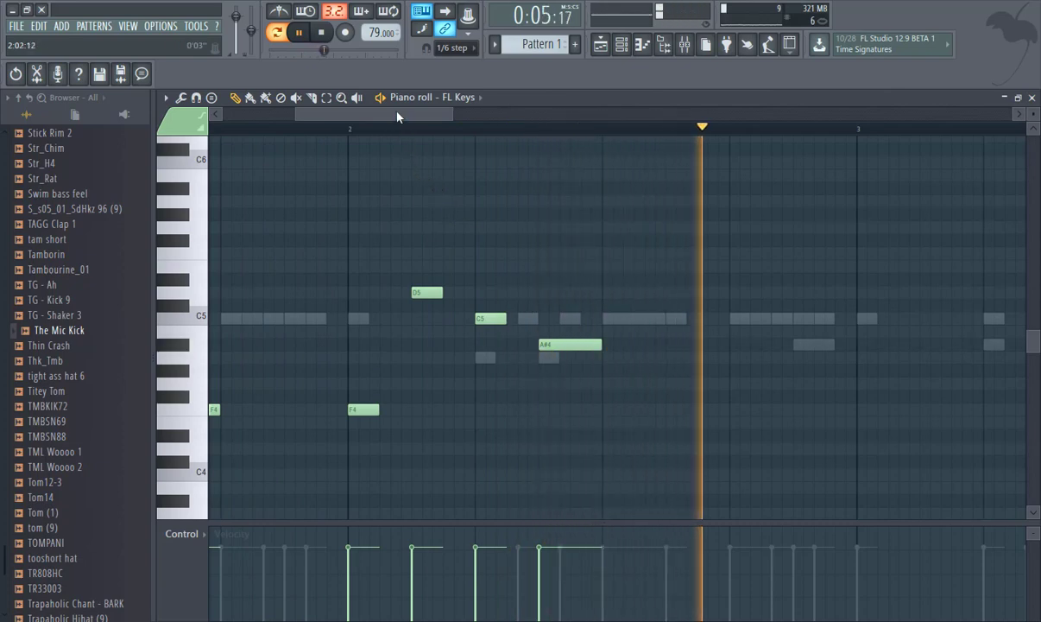
Repeat bar 1's five-note phrase in bar 3 and add F4, D5, C5 and a double-length A#4 from beat 2 of bar 4.
{"action": "left_click_drag", "start_coordinate": [398, 112], "coordinate": [422, 114]}
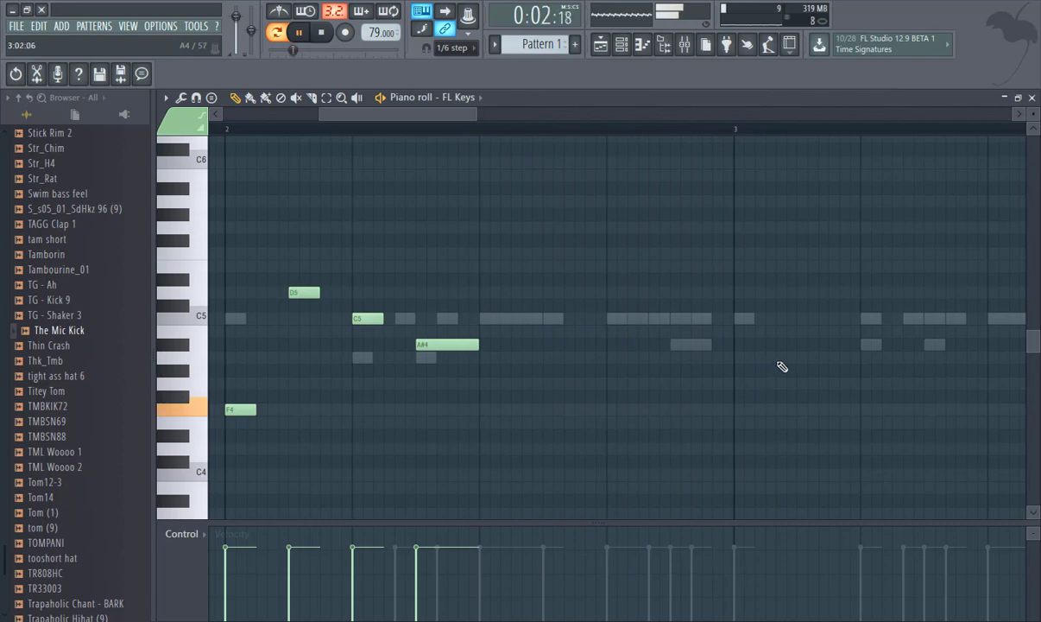
{"action": "left_click", "coordinate": [803, 357]}
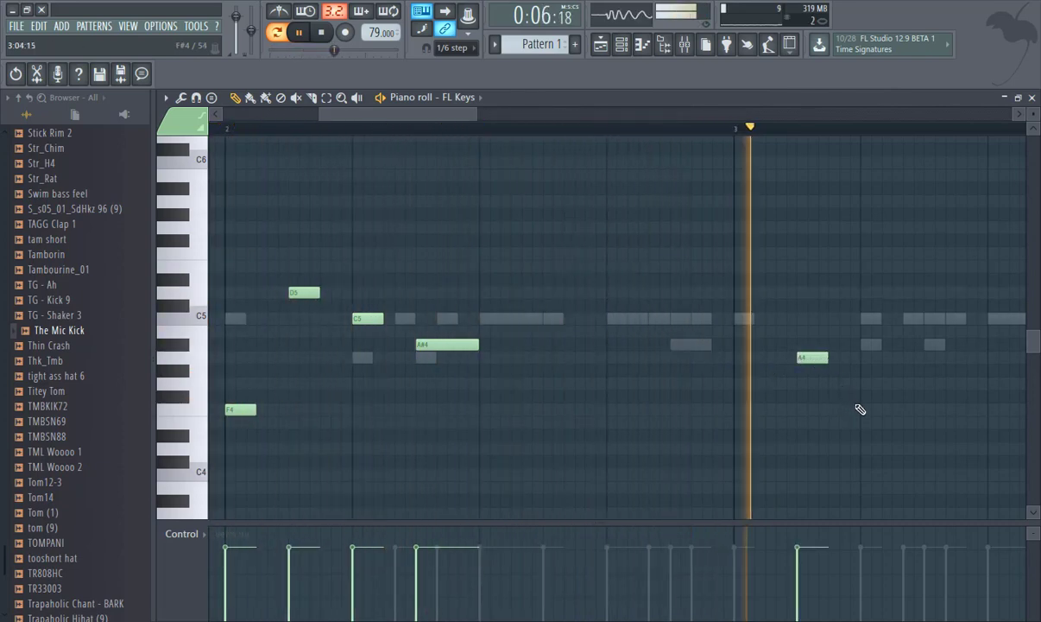
{"action": "key", "text": "space"}
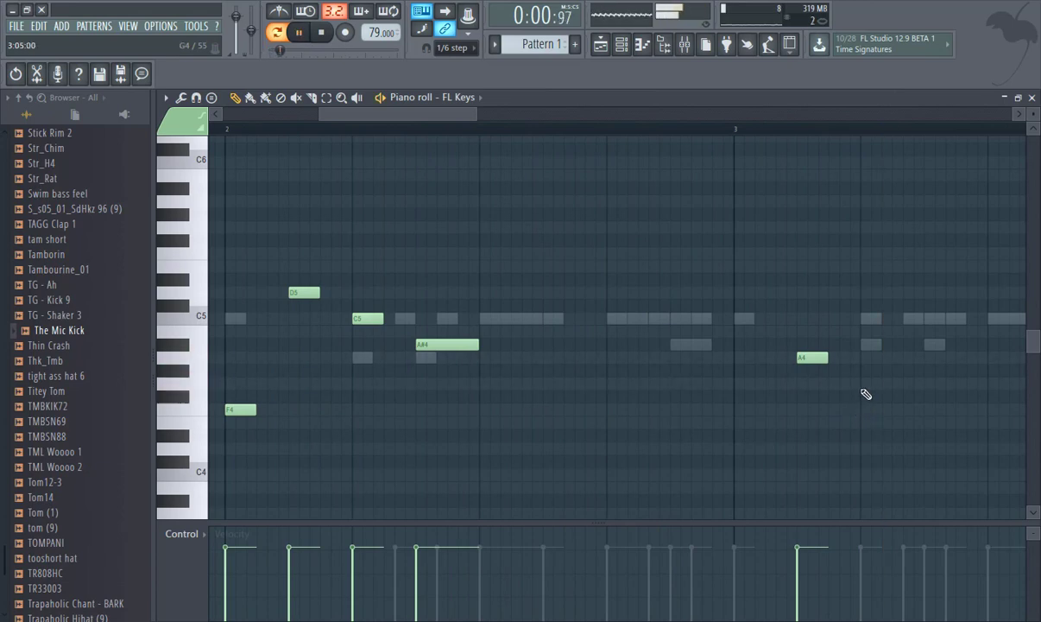
{"action": "left_click", "coordinate": [929, 358]}
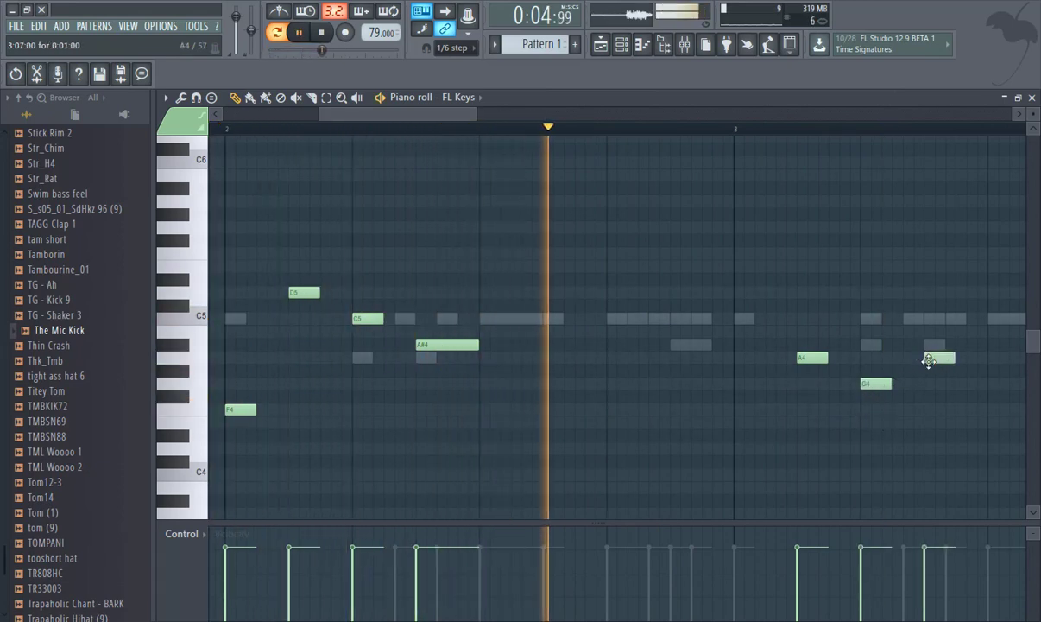
{"action": "key", "text": "space"}
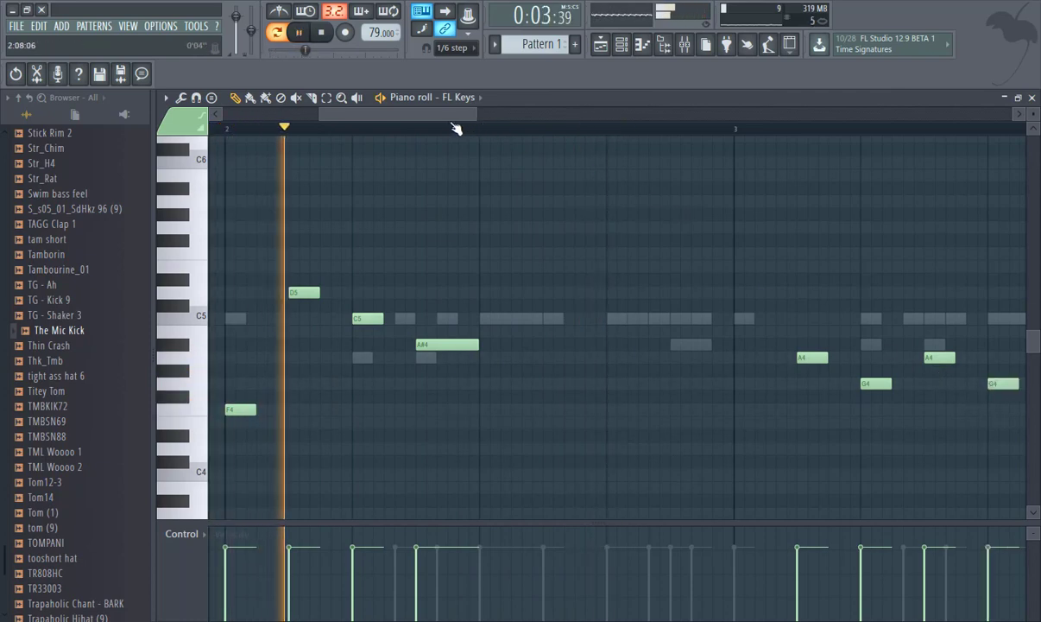
{"action": "left_click_drag", "start_coordinate": [449, 111], "coordinate": [519, 117]}
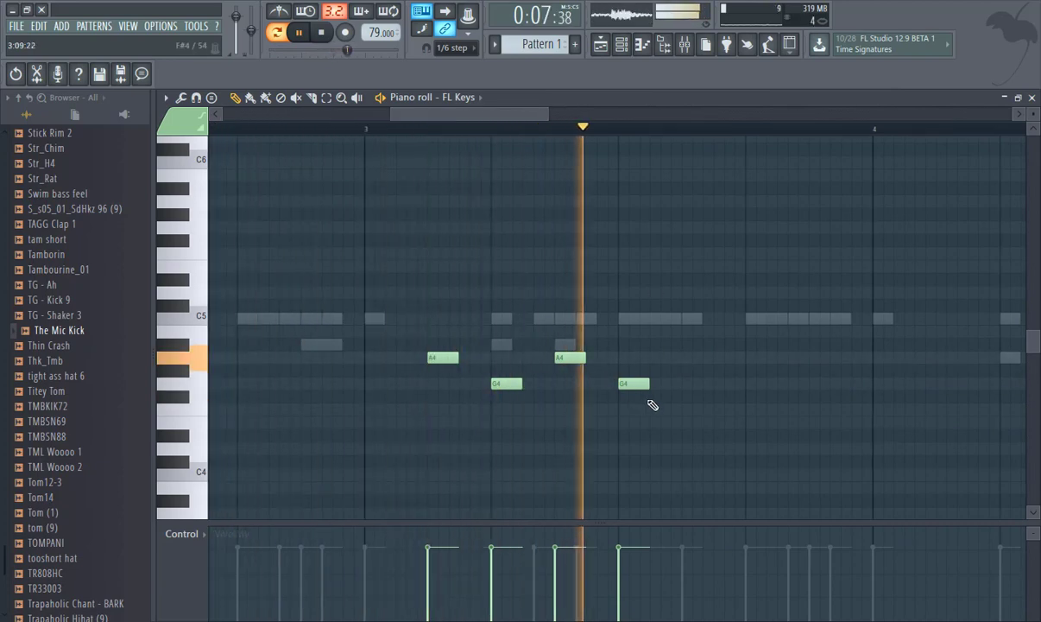
{"action": "key", "text": "space"}
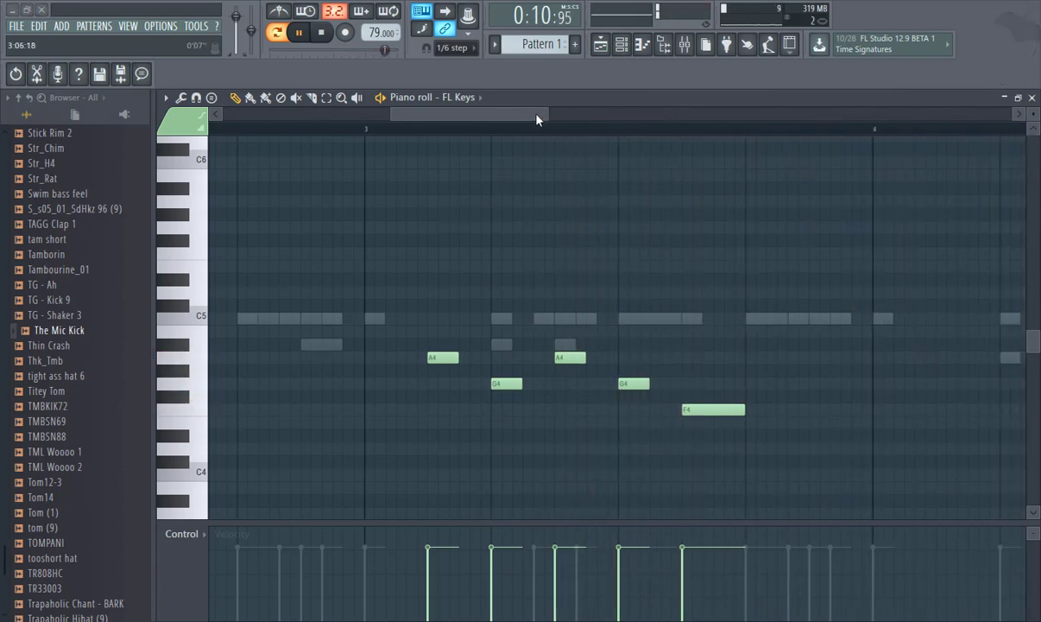
{"action": "left_click_drag", "start_coordinate": [536, 119], "coordinate": [623, 115]}
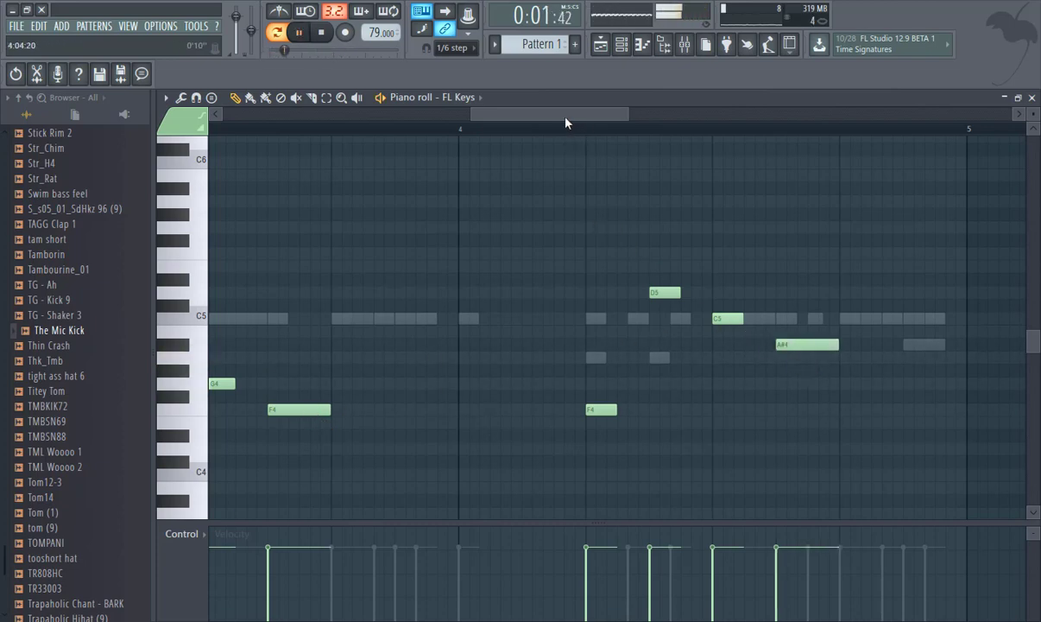
Move the four FL Keys notes in bar 2 one beat later, and close the piano roll.
{"action": "left_click_drag", "start_coordinate": [565, 118], "coordinate": [316, 128]}
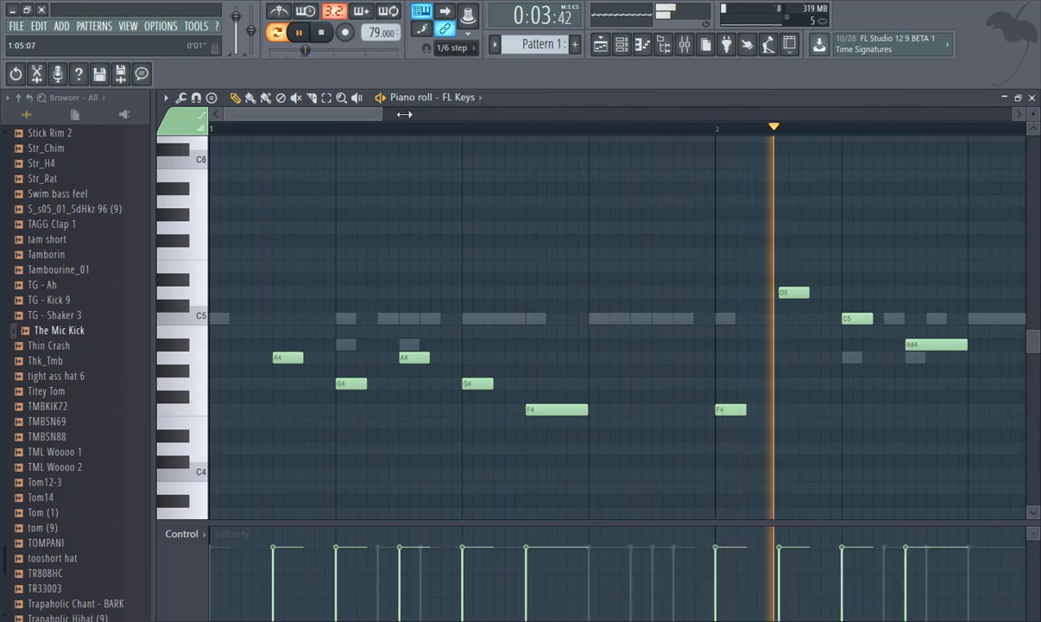
{"action": "left_click_drag", "start_coordinate": [405, 114], "coordinate": [623, 116]}
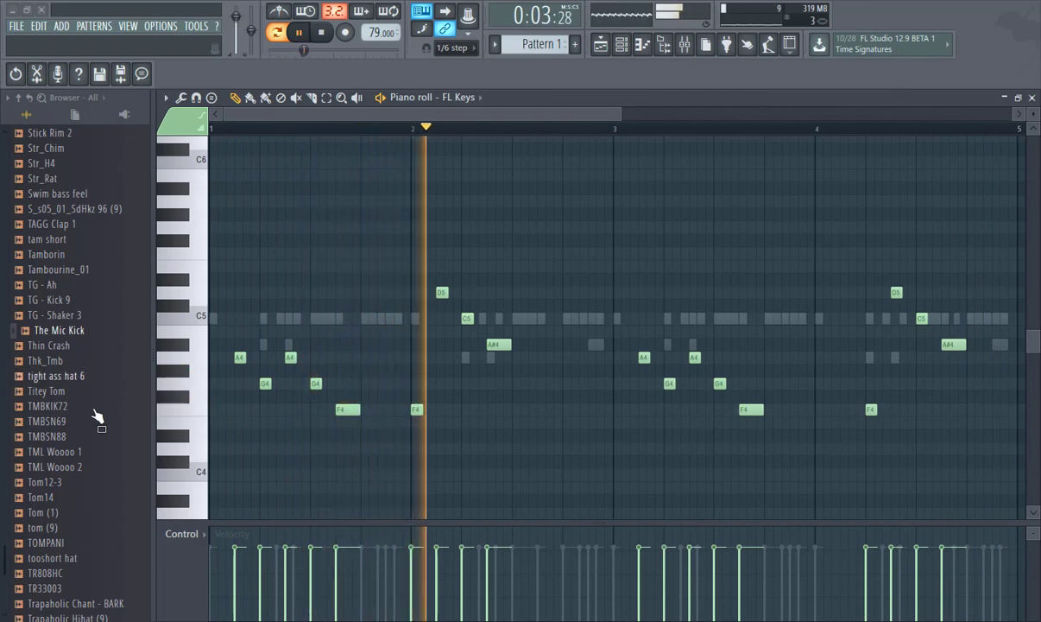
{"action": "left_click_drag", "start_coordinate": [544, 462], "coordinate": [402, 278]}
{"action": "left_click_drag", "start_coordinate": [417, 411], "coordinate": [467, 416]}
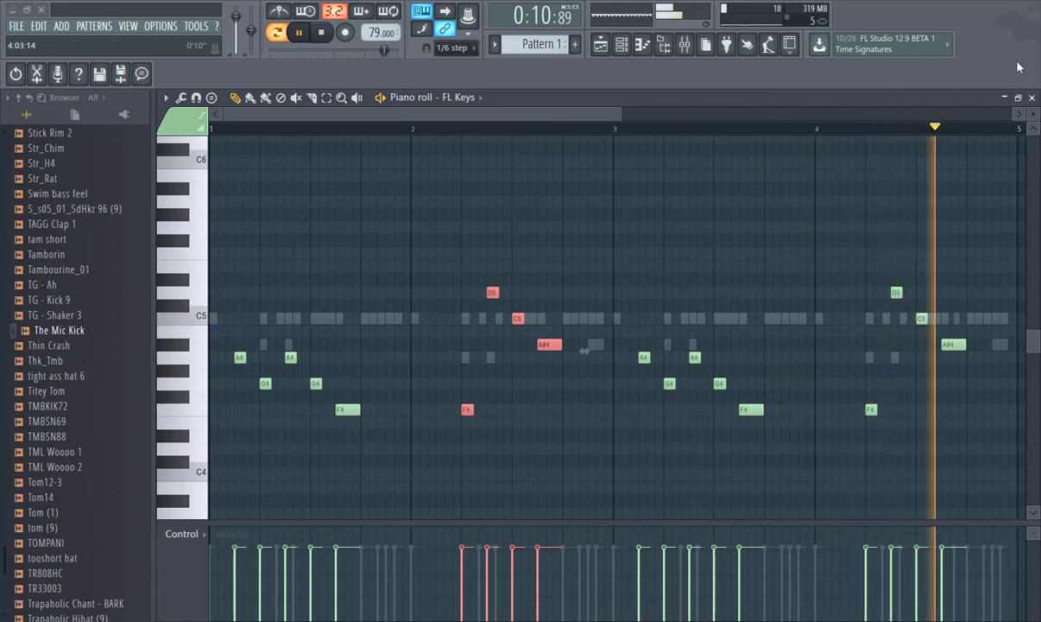
{"action": "left_click", "coordinate": [1032, 96]}
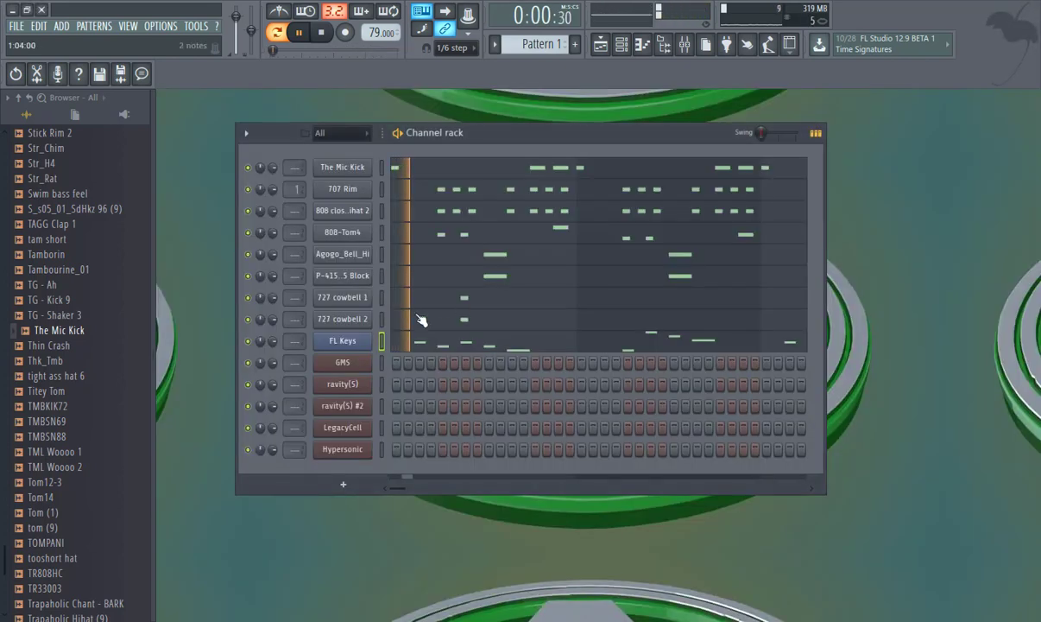
Copy the FL Keys channel's notes and paste them into the GMS channel.
{"action": "right_click", "coordinate": [339, 346]}
{"action": "left_click", "coordinate": [509, 361]}
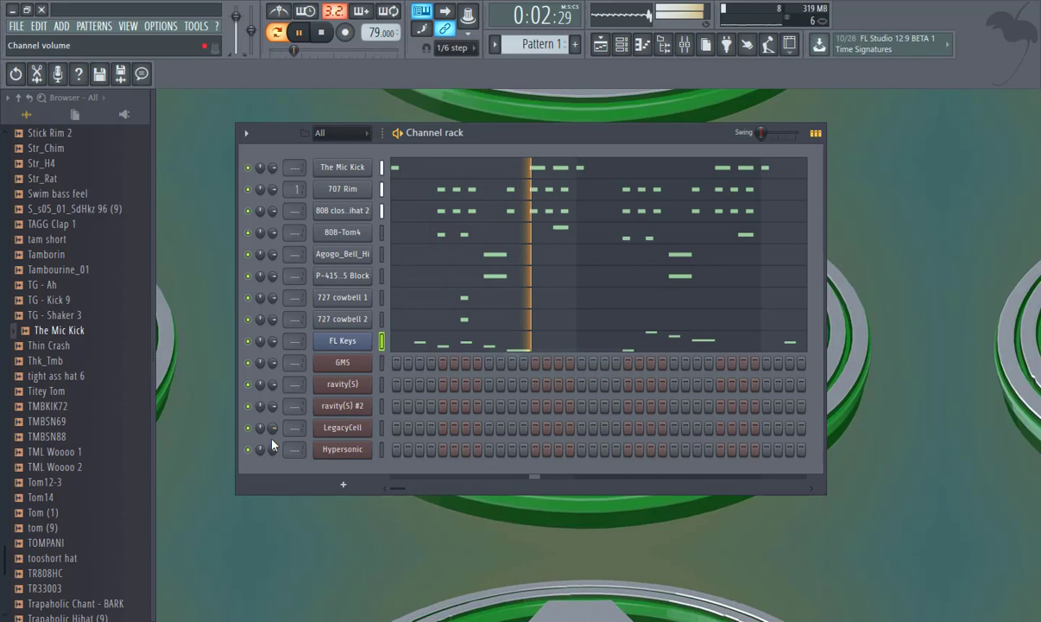
{"action": "right_click", "coordinate": [362, 370]}
{"action": "left_click", "coordinate": [512, 391]}
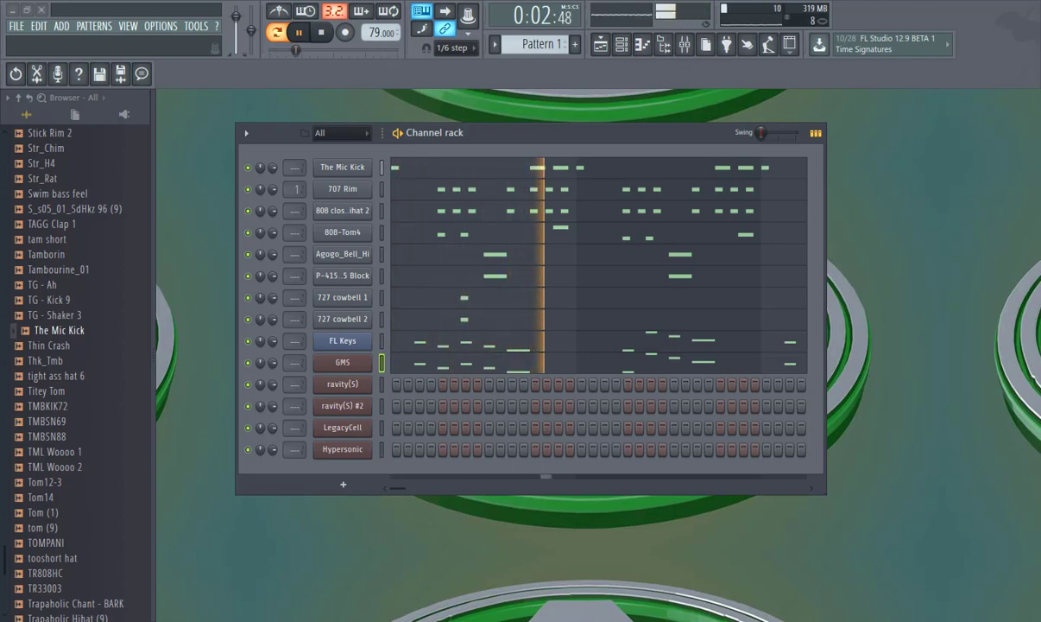
Open the piano roll of the first ravity(S) channel and audition G4 against the playing beat.
{"action": "right_click", "coordinate": [380, 377]}
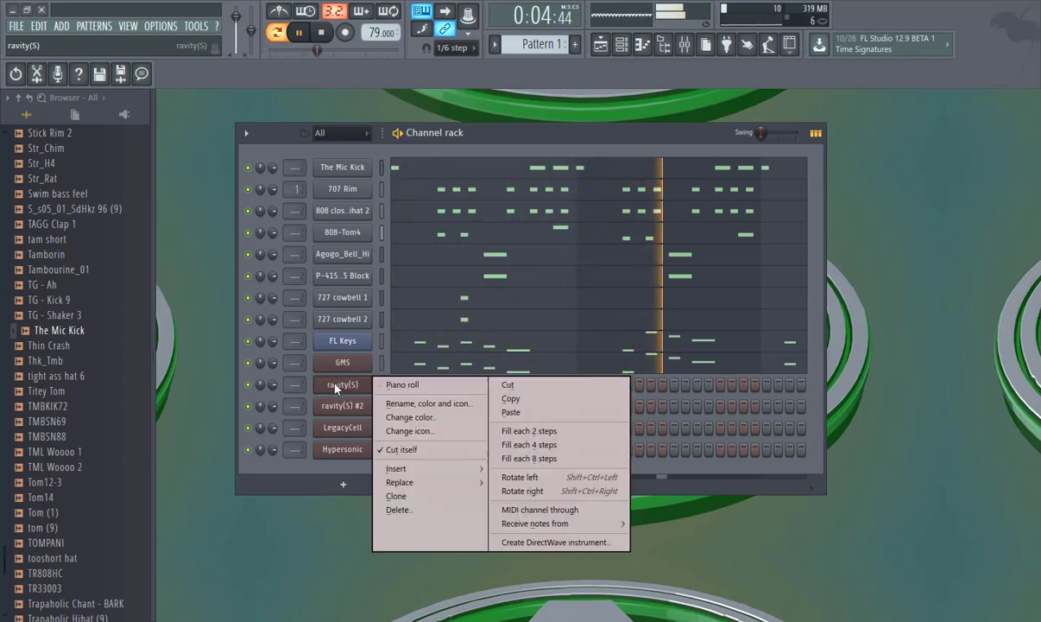
{"action": "left_click", "coordinate": [395, 385]}
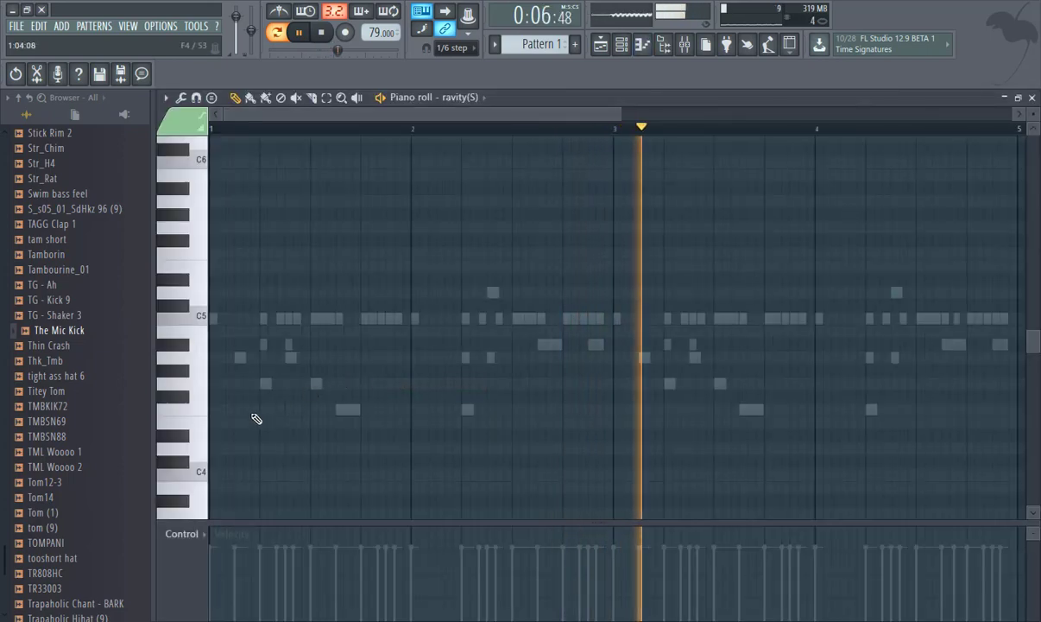
{"action": "left_click", "coordinate": [207, 385]}
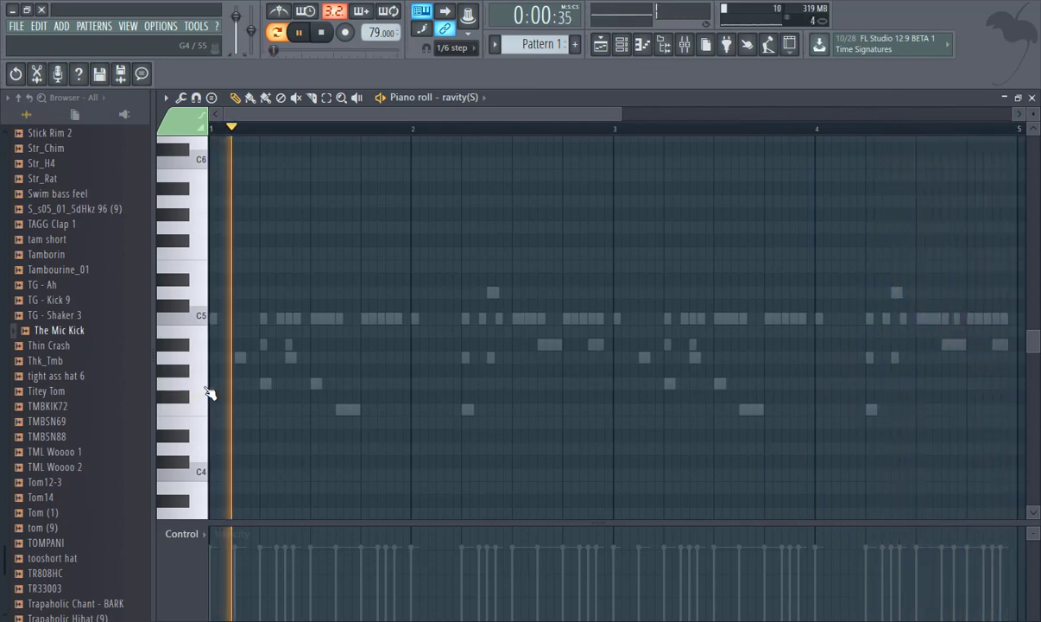
{"action": "left_click", "coordinate": [206, 385]}
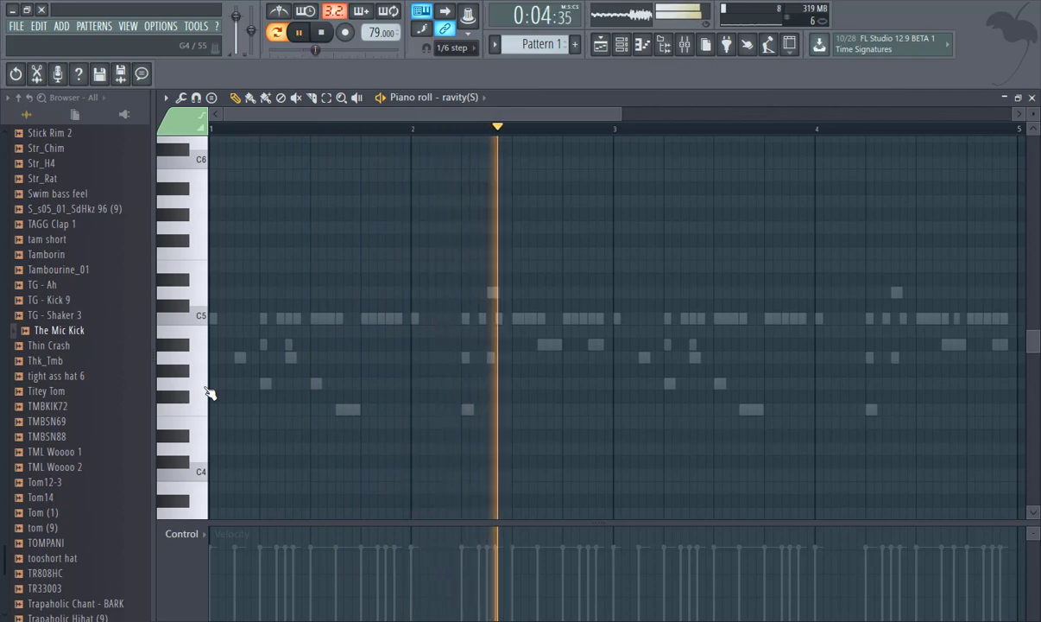
{"action": "left_click", "coordinate": [206, 387]}
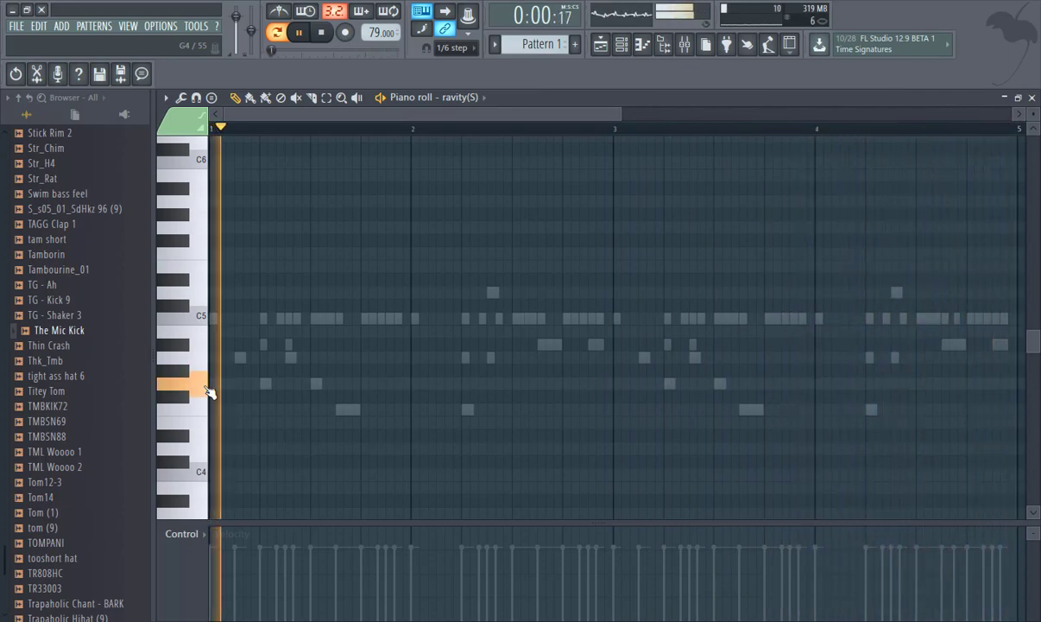
Try a two-step F4 at the start of bar 1 and a two-step G4 on beat 2, auditioning another pitch.
{"action": "left_click", "coordinate": [214, 384]}
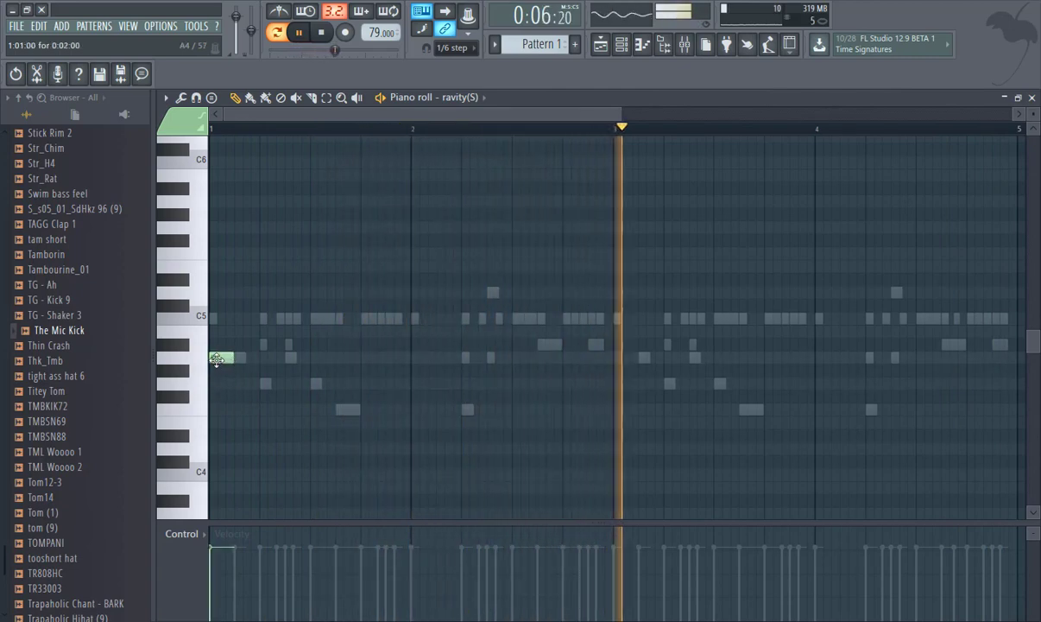
{"action": "left_click_drag", "start_coordinate": [214, 355], "coordinate": [217, 409]}
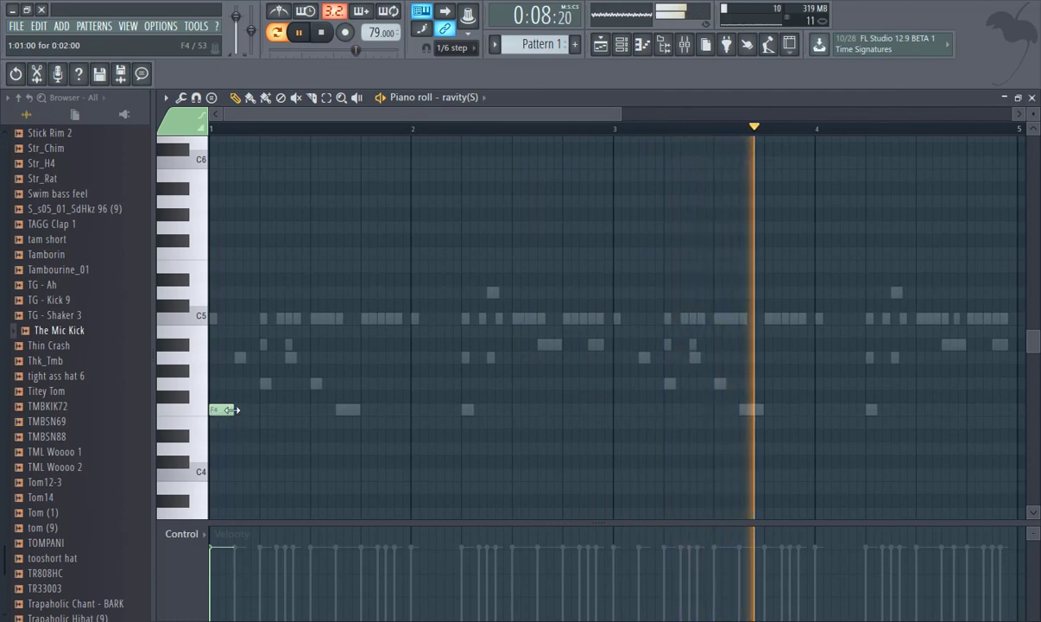
{"action": "left_click_drag", "start_coordinate": [251, 409], "coordinate": [259, 406]}
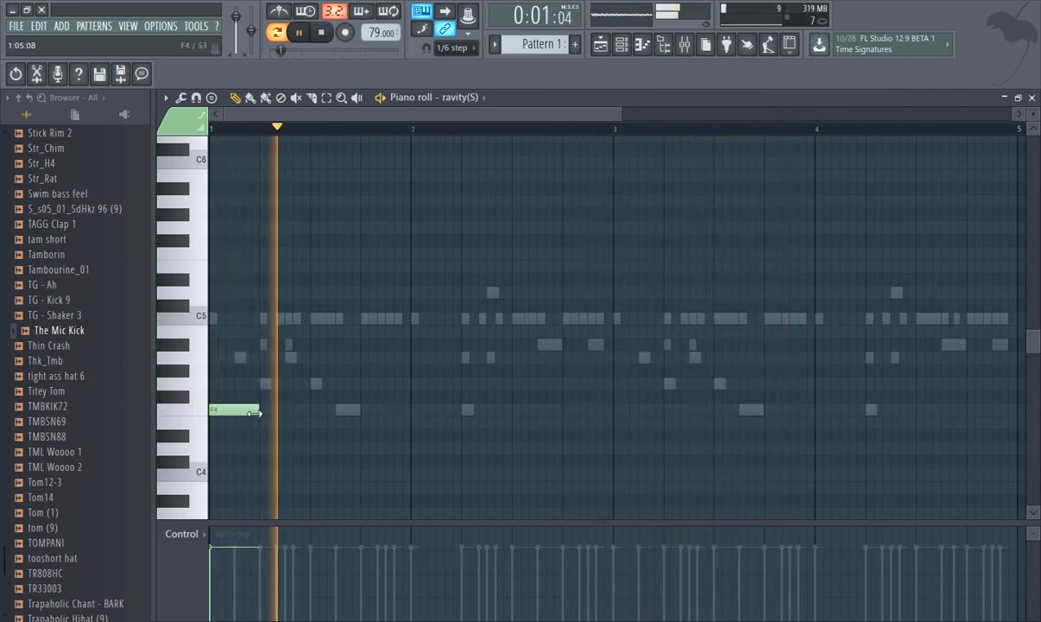
{"action": "key", "text": "space"}
{"action": "key", "text": "space"}
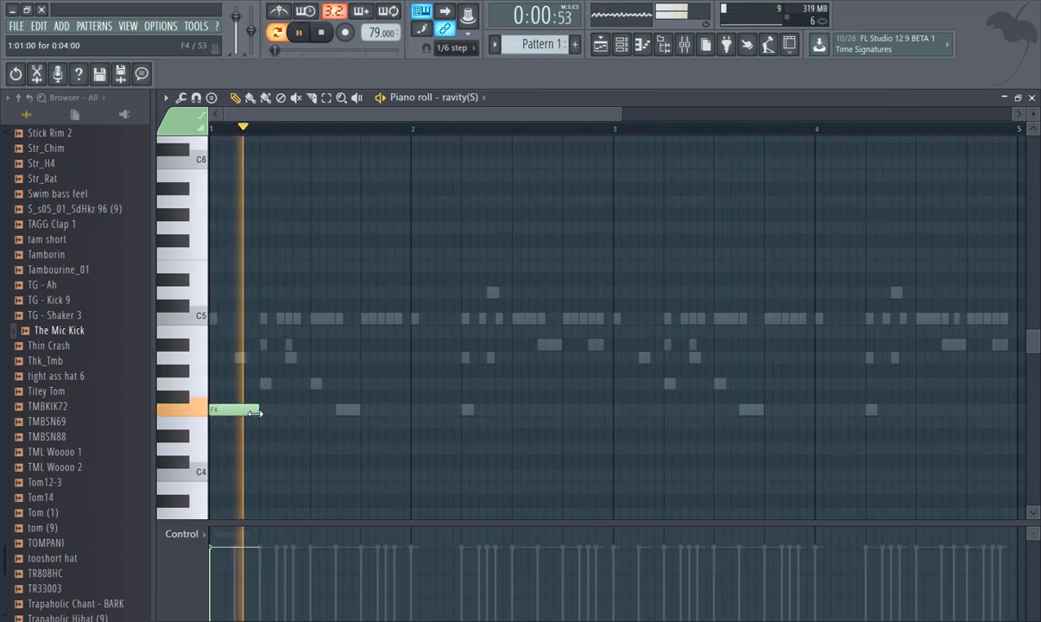
{"action": "left_click_drag", "start_coordinate": [256, 413], "coordinate": [230, 419]}
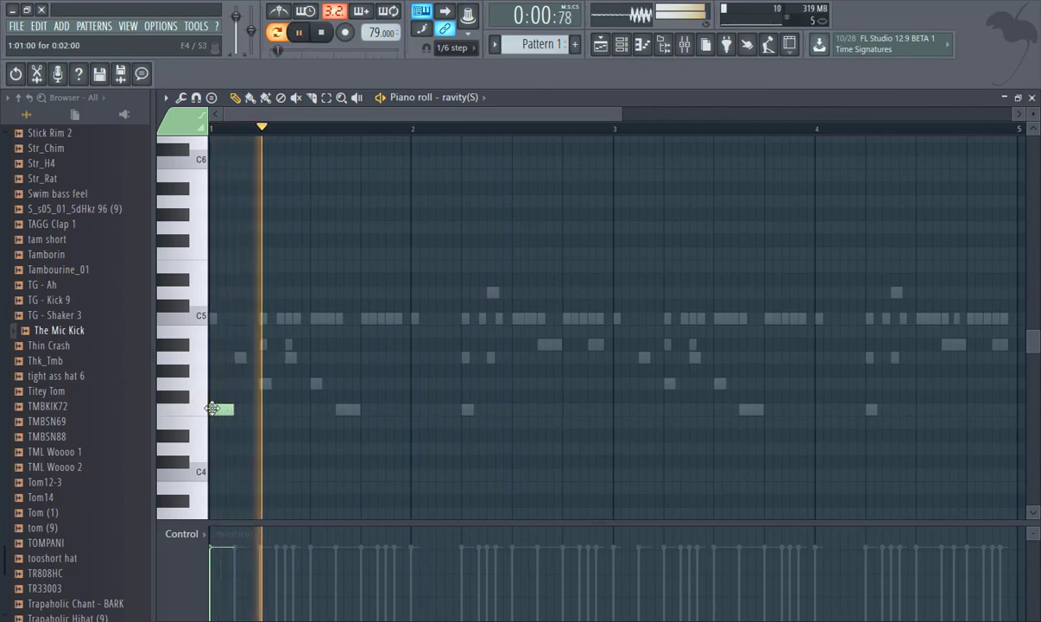
{"action": "left_click", "coordinate": [262, 359]}
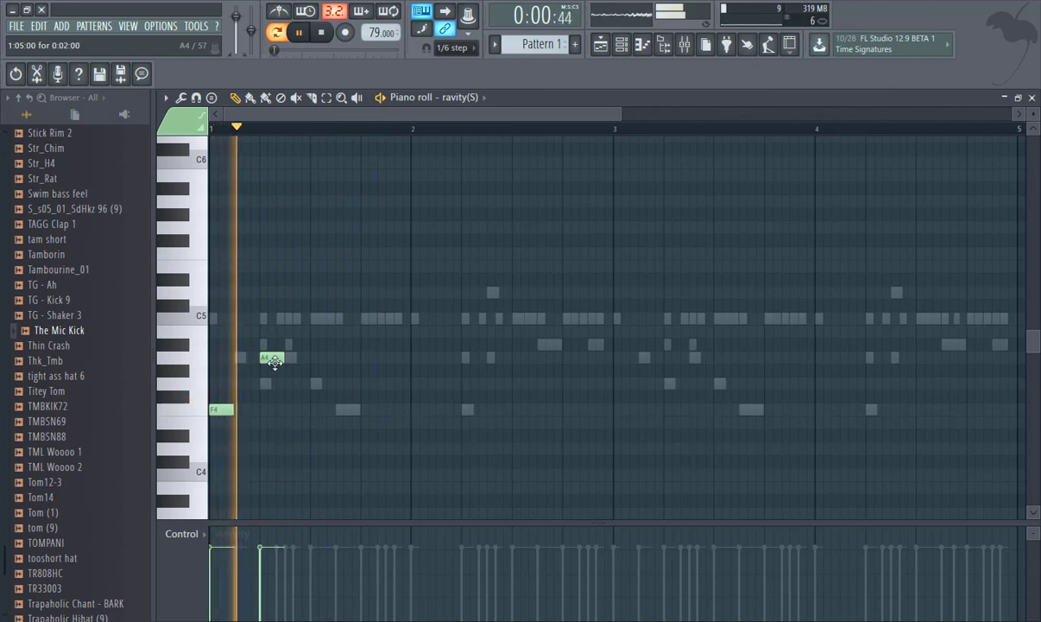
{"action": "left_click_drag", "start_coordinate": [271, 358], "coordinate": [271, 387]}
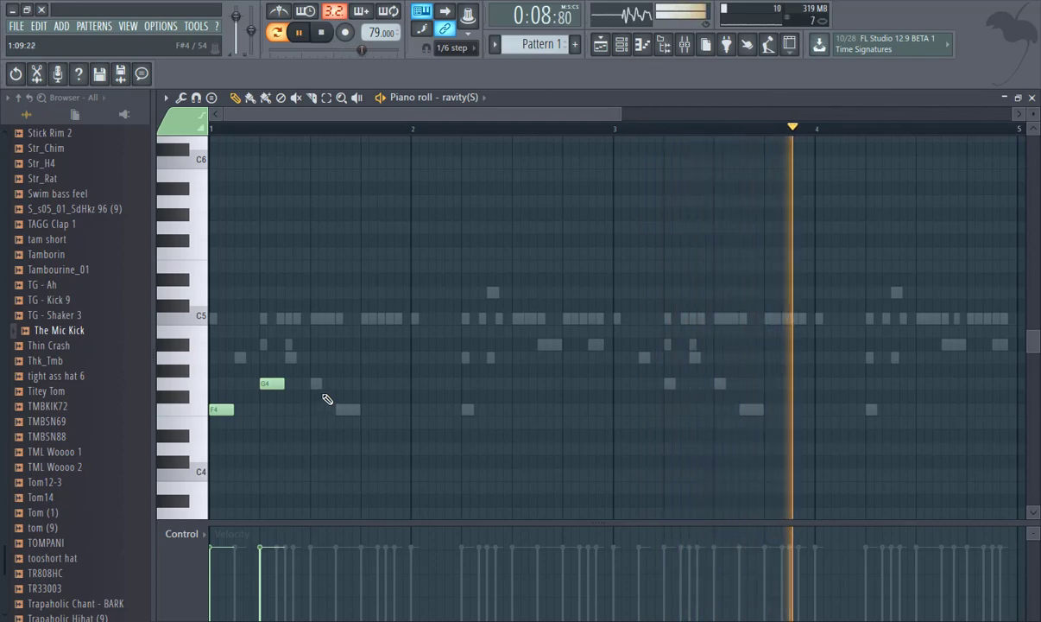
{"action": "left_click", "coordinate": [201, 360]}
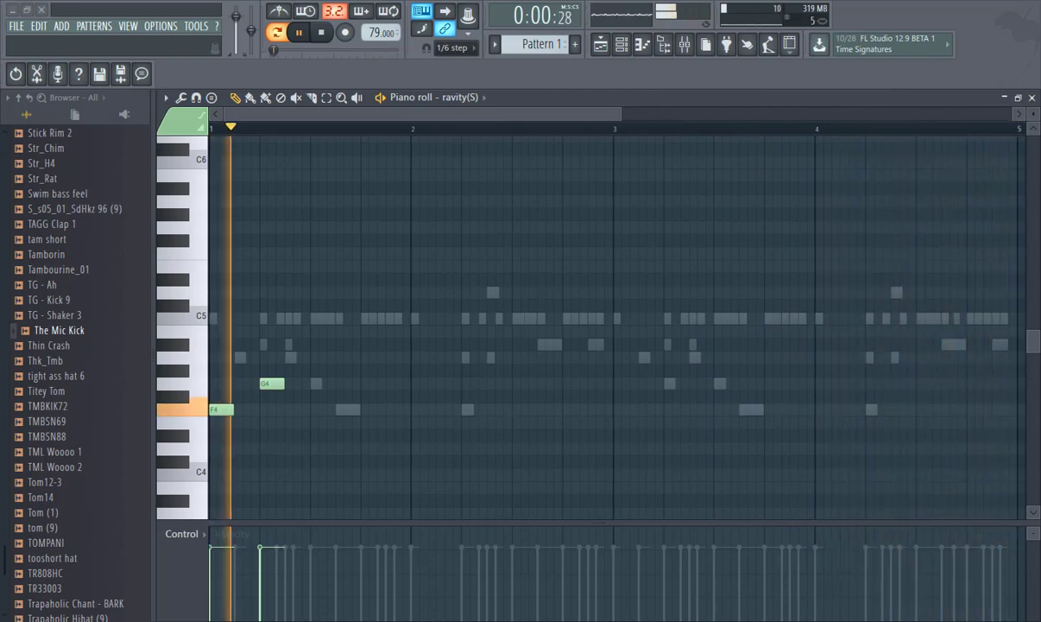
Add a lengthened G4 on beat 4 of bar 1 and an F4 at the start of bar 2, and delete the two earlier notes.
{"action": "left_click", "coordinate": [364, 384]}
{"action": "left_click_drag", "start_coordinate": [391, 383], "coordinate": [397, 384]}
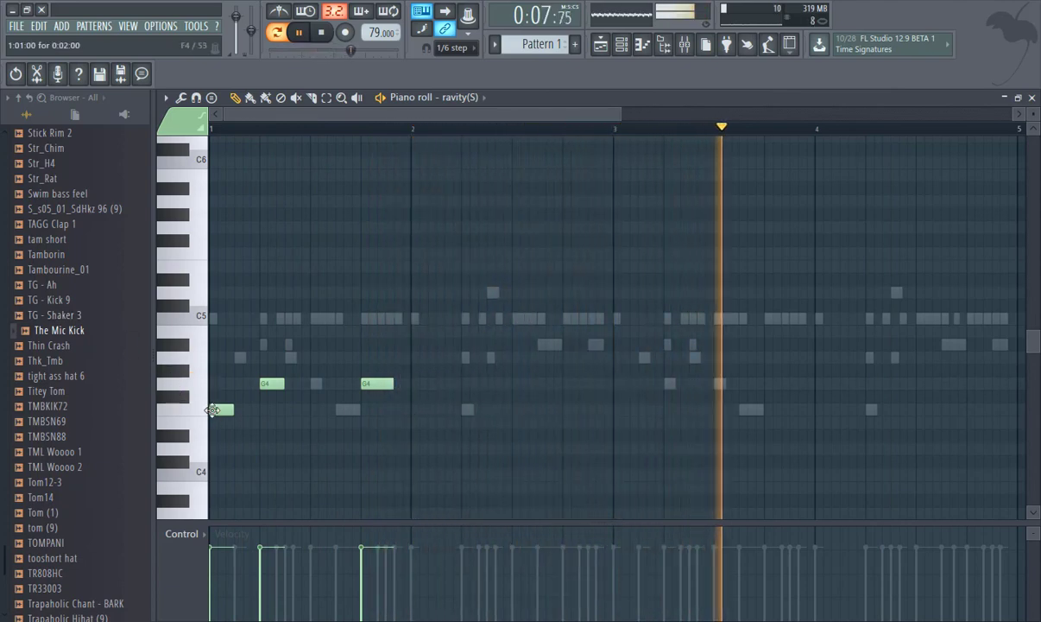
{"action": "left_click", "coordinate": [418, 410]}
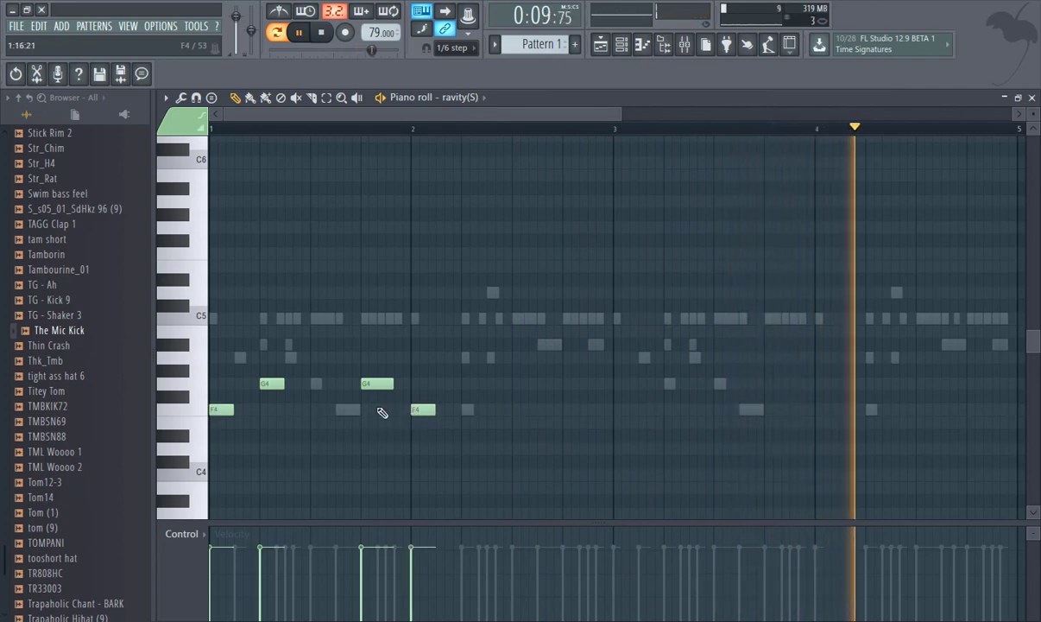
{"action": "right_click", "coordinate": [272, 383]}
{"action": "right_click", "coordinate": [221, 409]}
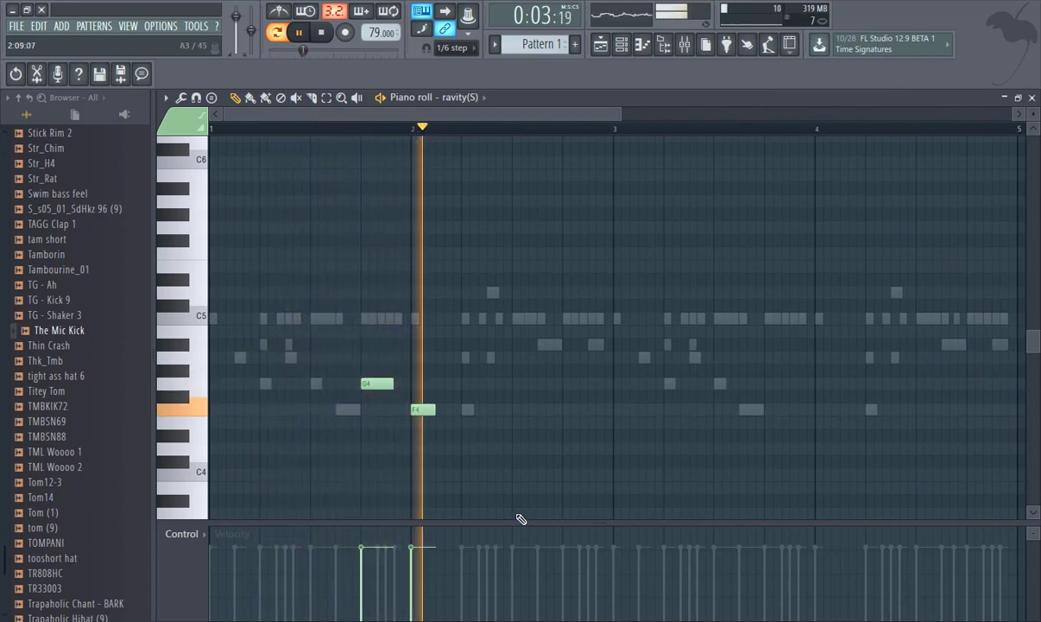
{"action": "key", "text": "space"}
{"action": "key", "text": "space"}
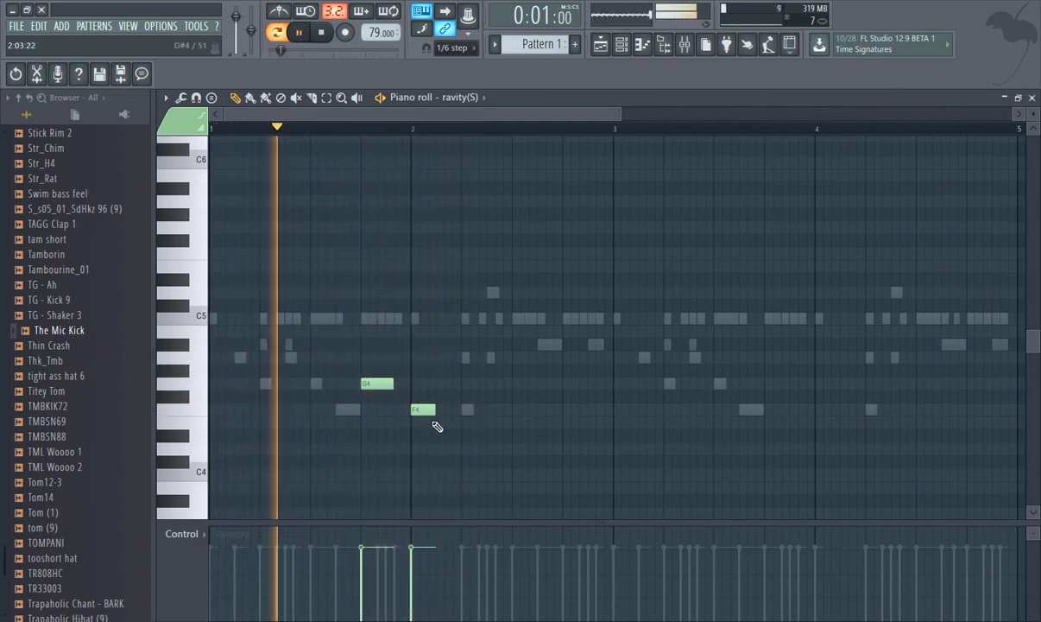
Settle the note at the start of bar 2 on E4 after trying F4 and D4, and lengthen the preceding G4 to four steps.
{"action": "left_click_drag", "start_coordinate": [422, 410], "coordinate": [422, 430]}
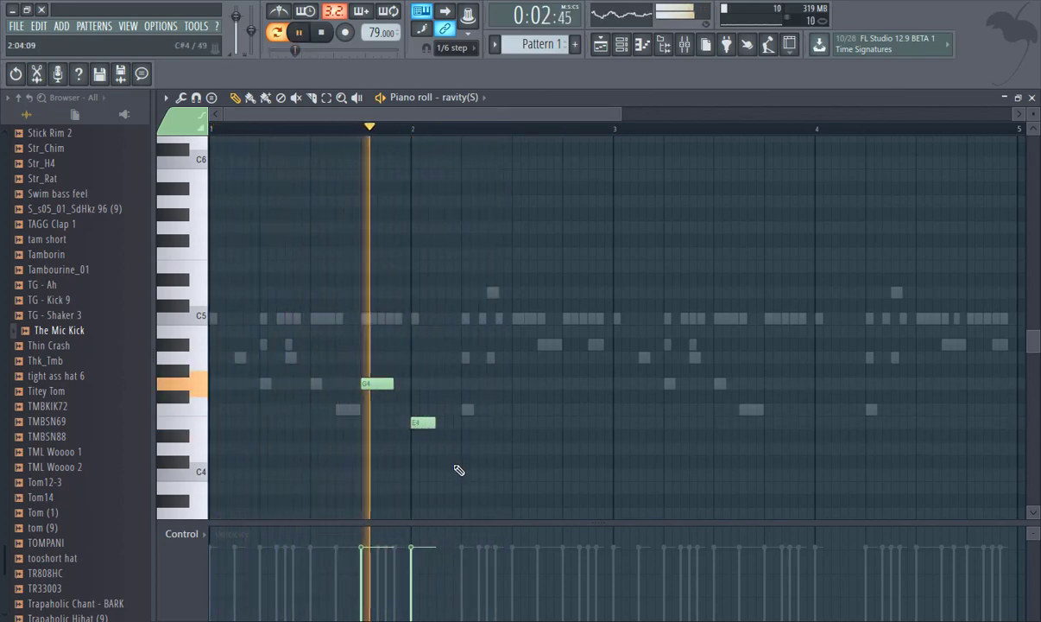
{"action": "left_click_drag", "start_coordinate": [394, 384], "coordinate": [398, 383]}
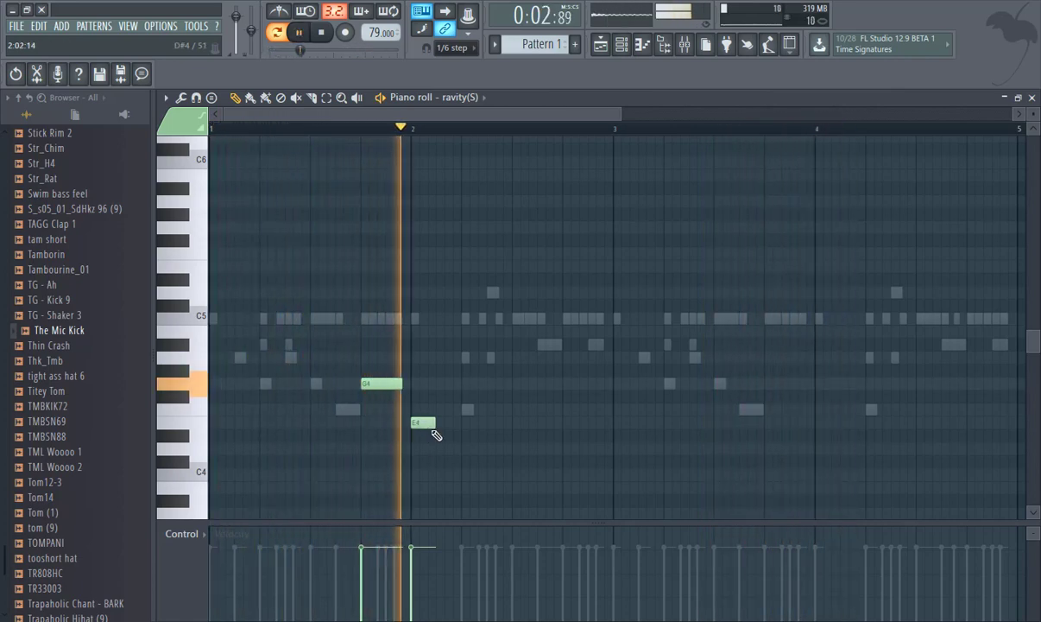
{"action": "left_click_drag", "start_coordinate": [425, 423], "coordinate": [426, 411]}
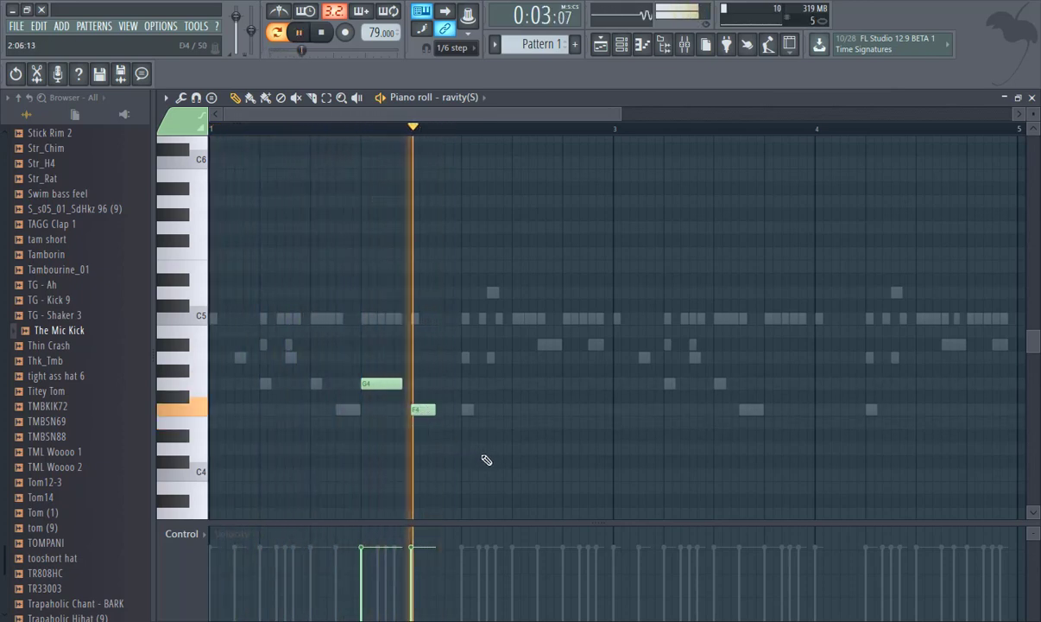
{"action": "left_click_drag", "start_coordinate": [423, 412], "coordinate": [424, 450]}
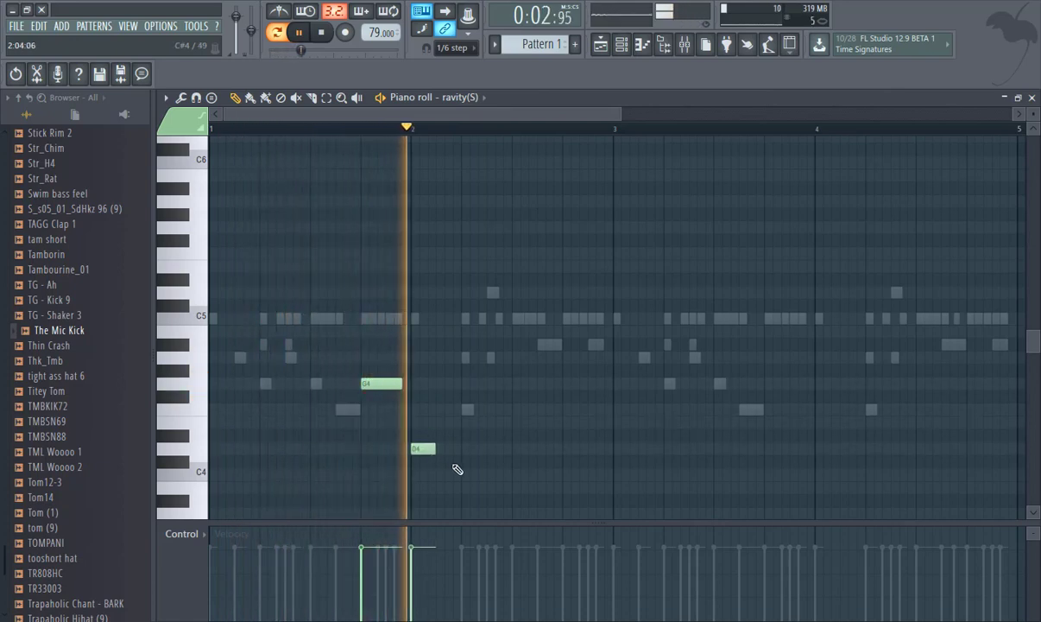
{"action": "left_click_drag", "start_coordinate": [423, 450], "coordinate": [421, 424]}
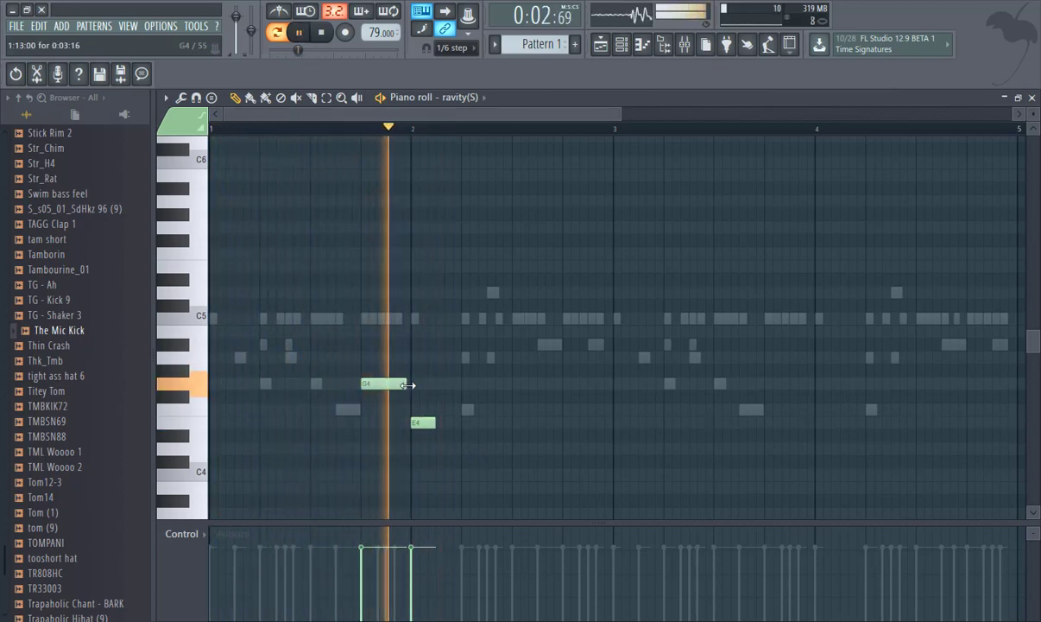
{"action": "left_click_drag", "start_coordinate": [408, 385], "coordinate": [412, 387]}
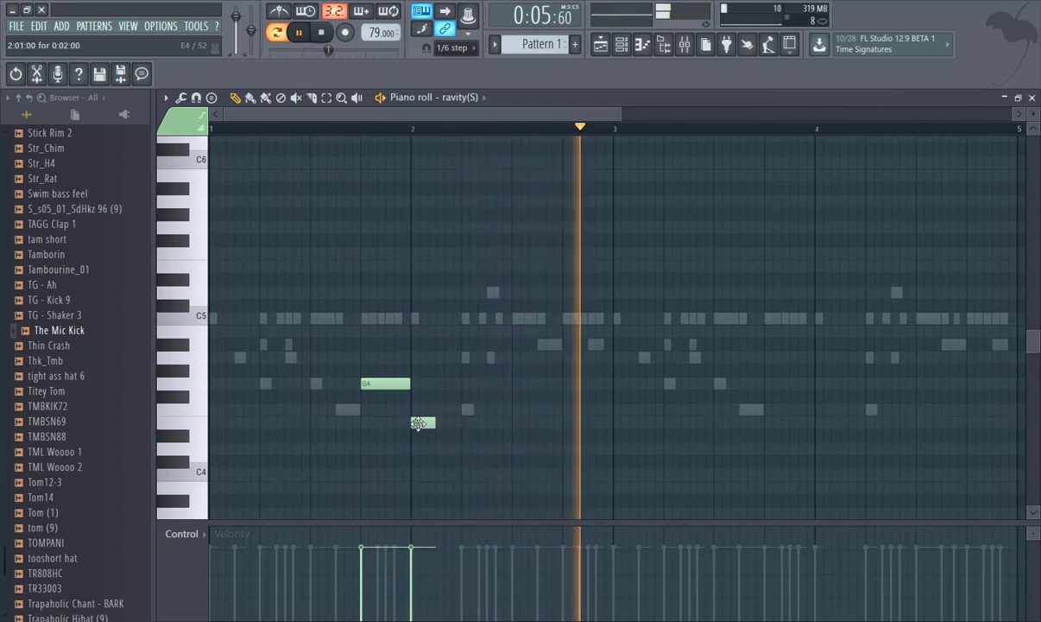
Add a two-step G4 half a beat into bar 2, and try F4 for the preceding note before restoring E4.
{"action": "left_click", "coordinate": [446, 385]}
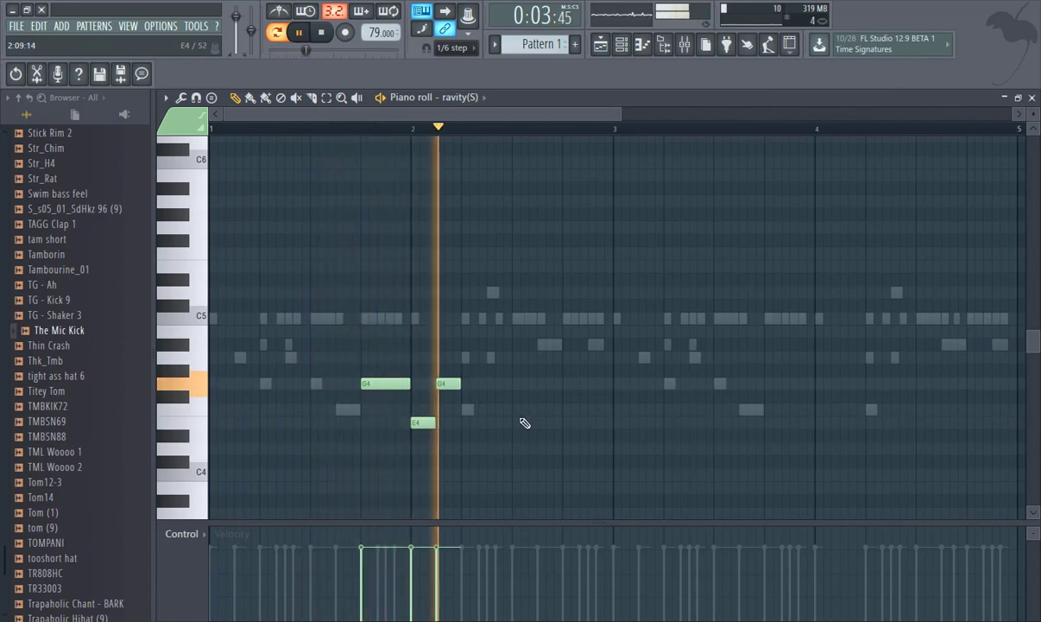
{"action": "left_click_drag", "start_coordinate": [422, 422], "coordinate": [420, 411]}
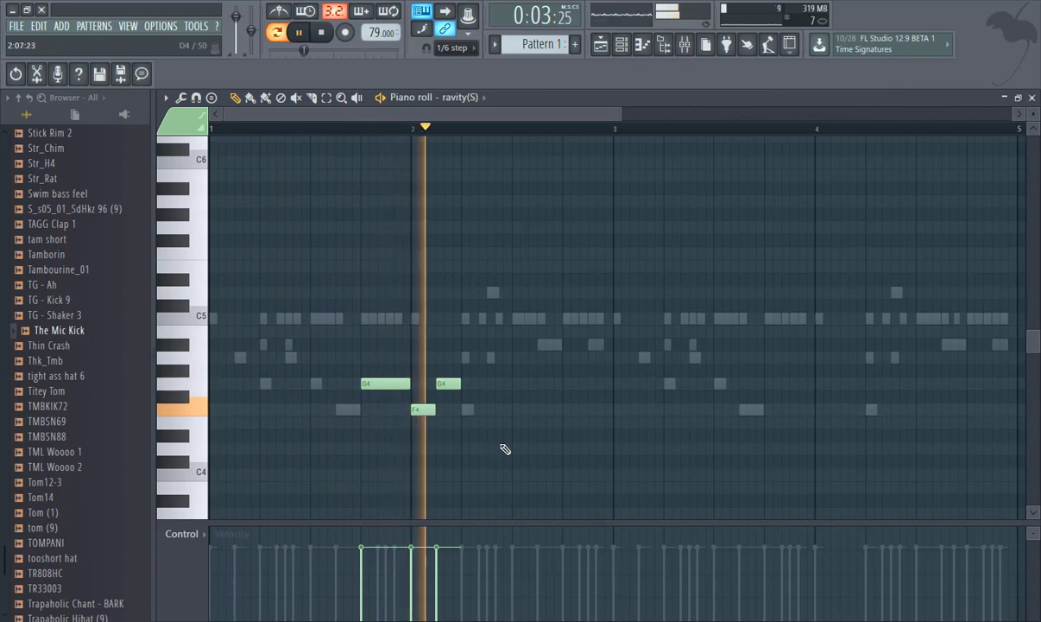
{"action": "key", "text": "space"}
{"action": "left_click_drag", "start_coordinate": [425, 409], "coordinate": [425, 422]}
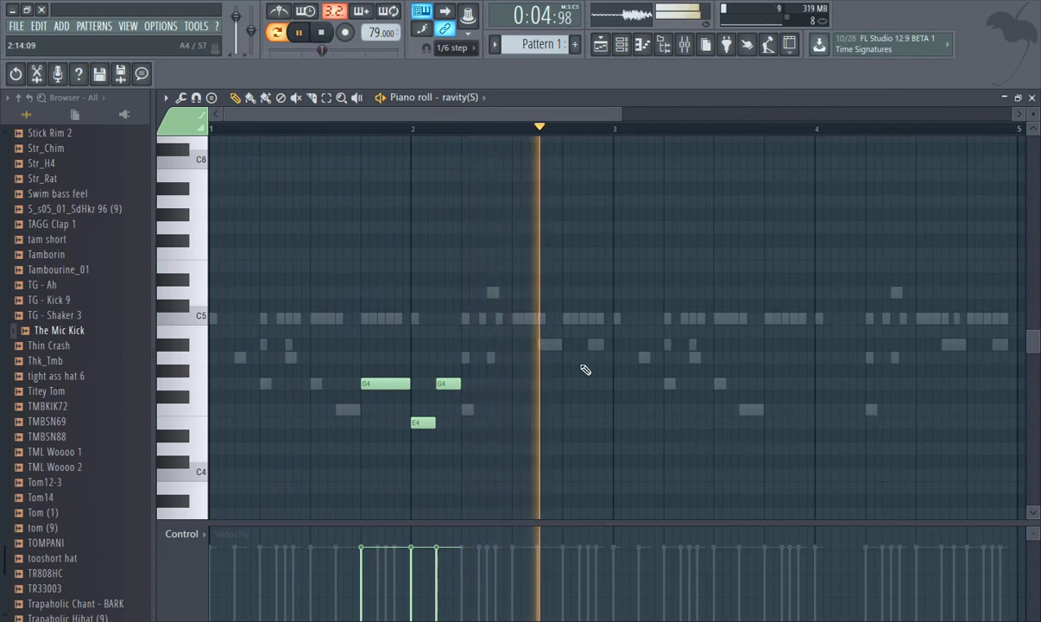
Select the E4 and G4 in bar 2 and shorten both to one step each.
{"action": "left_click_drag", "start_coordinate": [620, 115], "coordinate": [449, 151]}
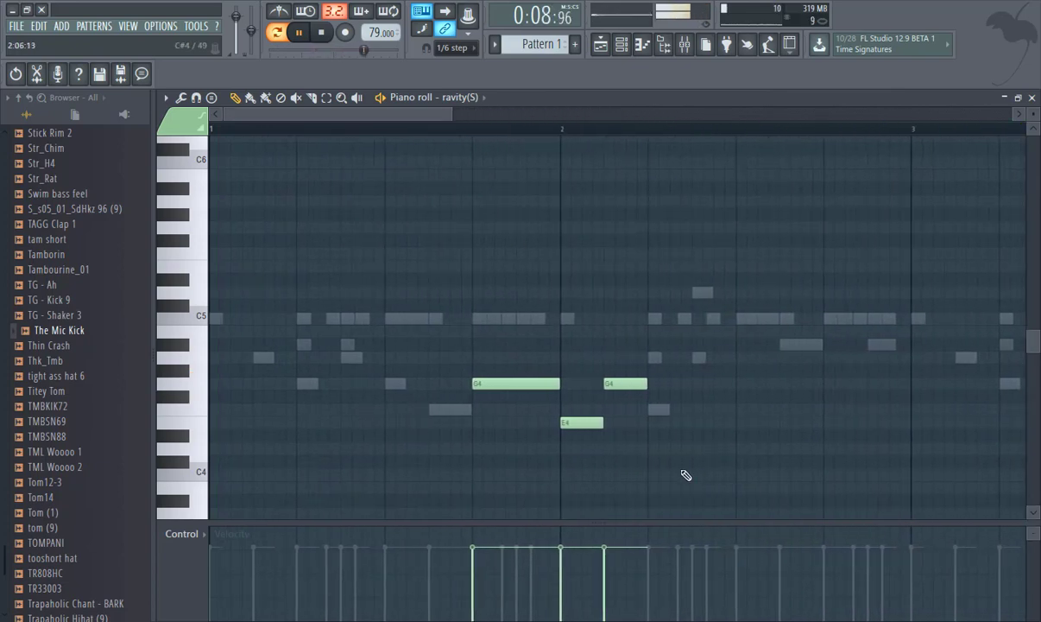
{"action": "left_click_drag", "start_coordinate": [723, 492], "coordinate": [585, 373]}
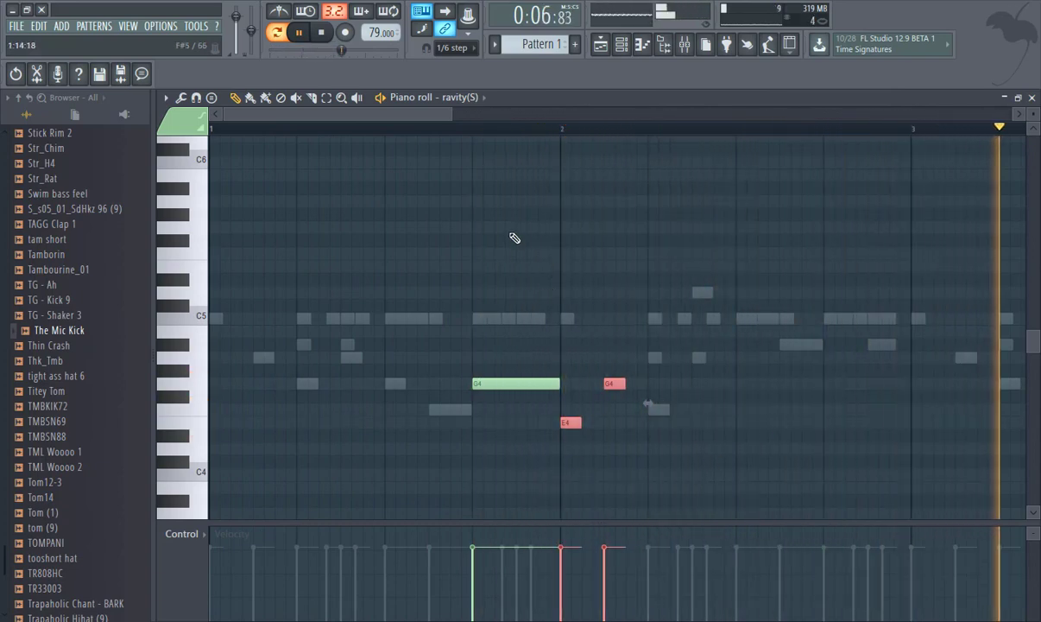
{"action": "scroll", "coordinate": [551, 138], "scroll_direction": "down", "scroll_amount": 2}
{"action": "scroll", "coordinate": [561, 139], "scroll_direction": "down", "scroll_amount": 1}
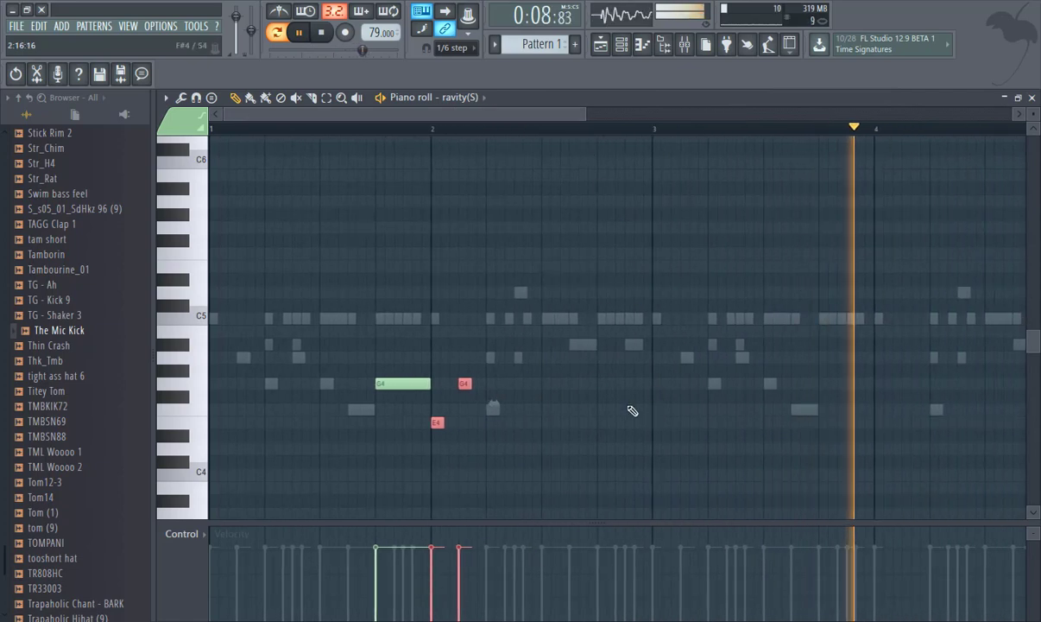
Select the three-note G4, E4, G4 phrase and copy it to start on beat 4 of bar 2 and beat 4 of bar 3.
{"action": "left_click", "coordinate": [361, 374]}
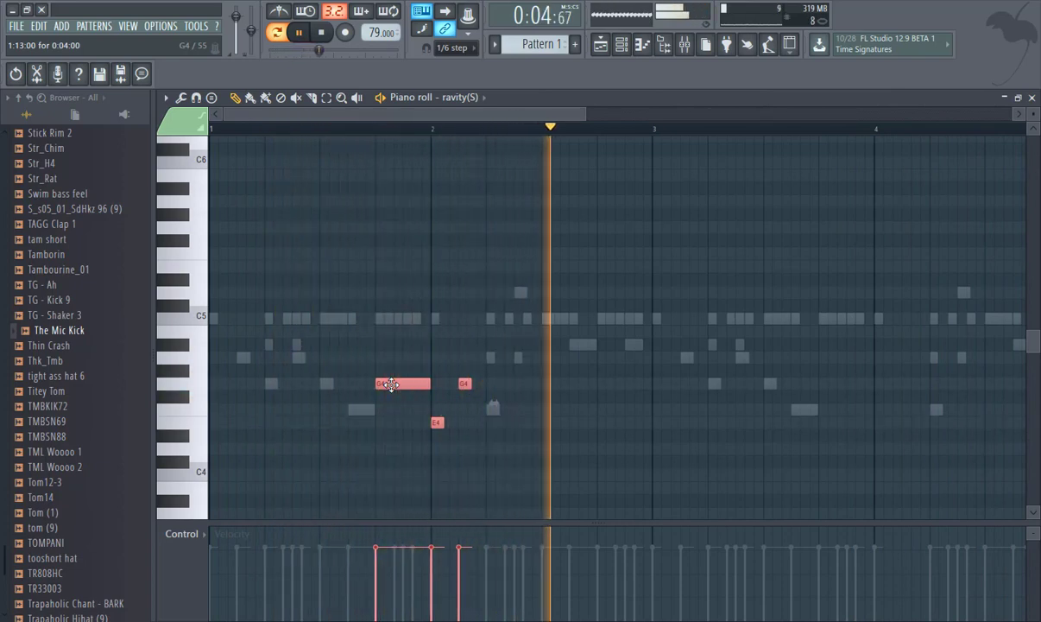
{"action": "left_click_drag", "start_coordinate": [393, 385], "coordinate": [613, 402], "text": "shift"}
{"action": "key", "text": "space"}
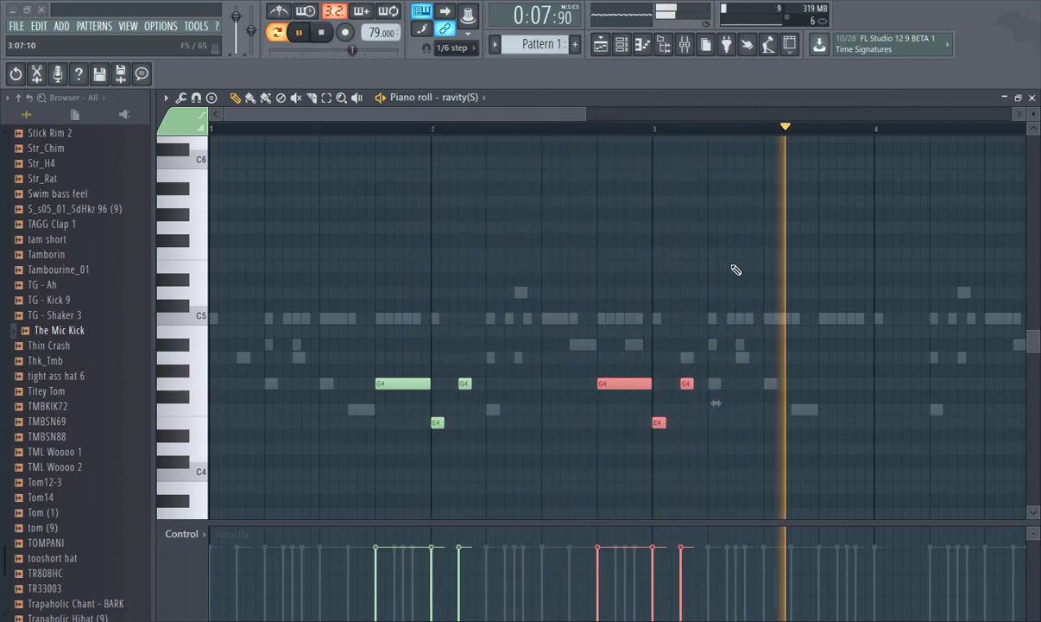
{"action": "left_click_drag", "start_coordinate": [619, 386], "coordinate": [842, 385]}
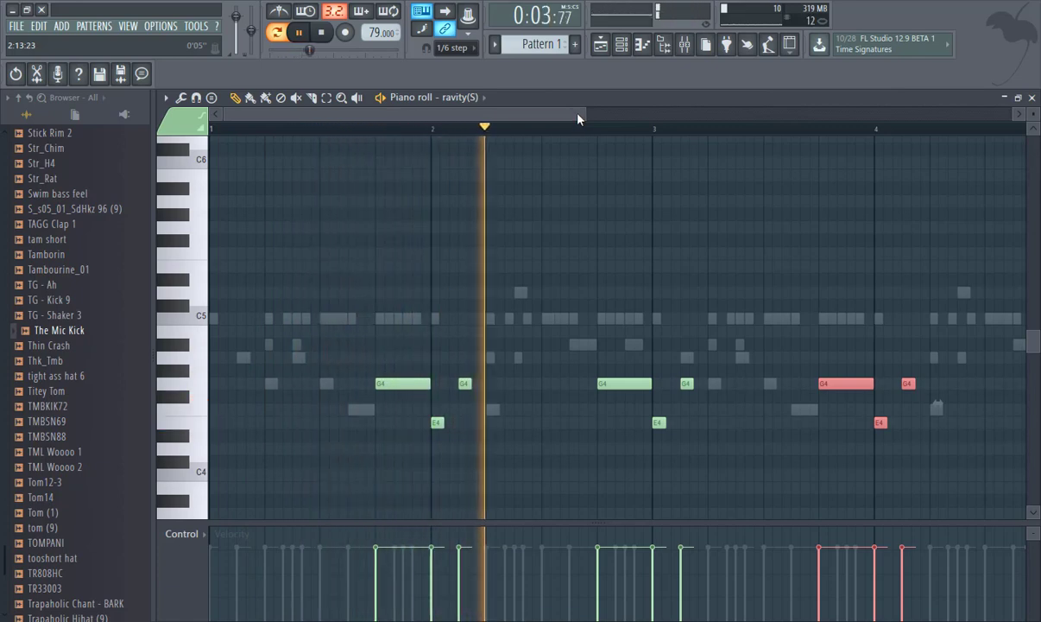
{"action": "left_click_drag", "start_coordinate": [586, 112], "coordinate": [659, 112]}
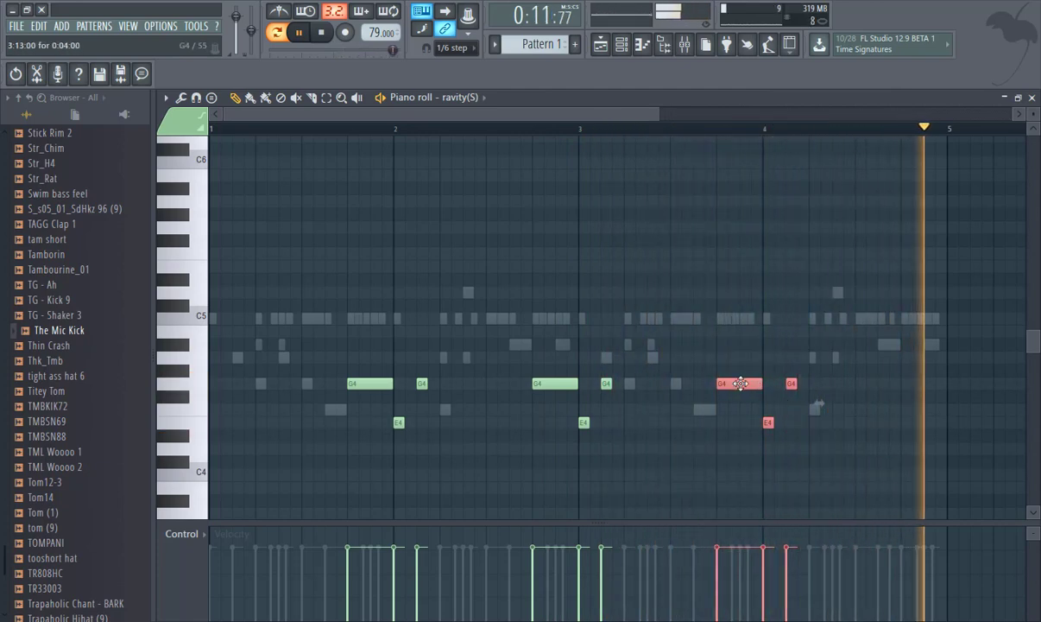
Copy the selected three-note phrase to beat 4 of bar 4 and move its overflowing E4 and G4 to the start of bar 1.
{"action": "left_click_drag", "start_coordinate": [741, 383], "coordinate": [925, 397]}
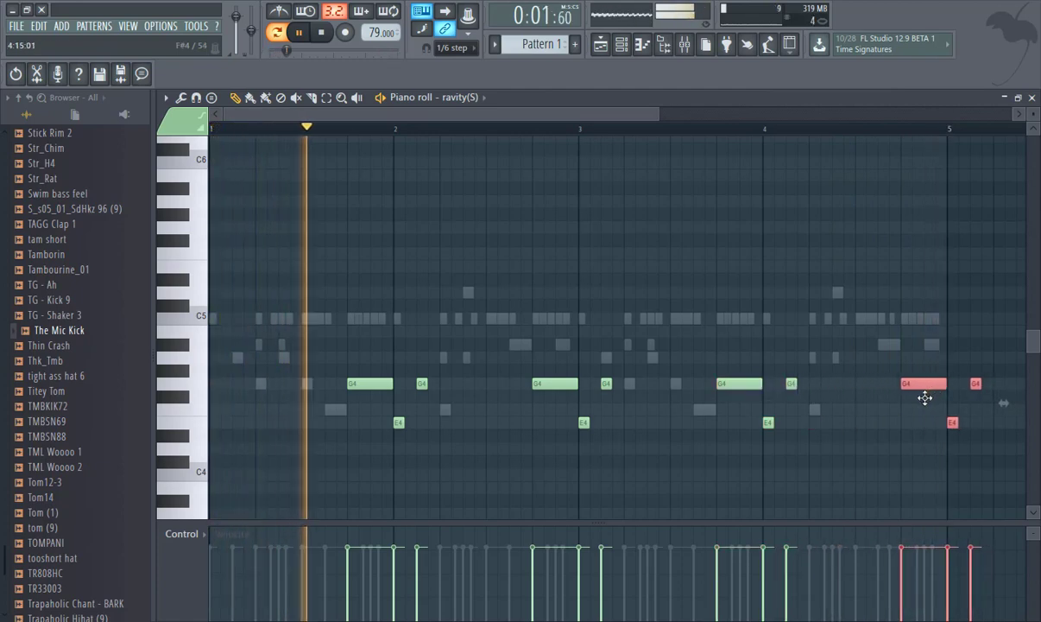
{"action": "left_click_drag", "start_coordinate": [1011, 464], "coordinate": [211, 420]}
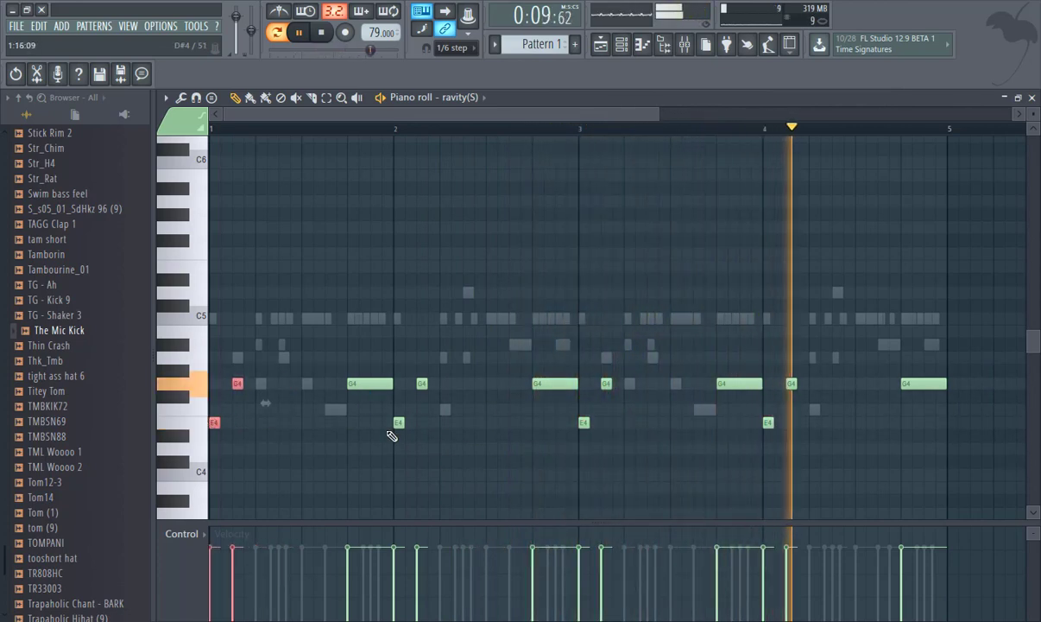
{"action": "left_click", "coordinate": [1031, 98]}
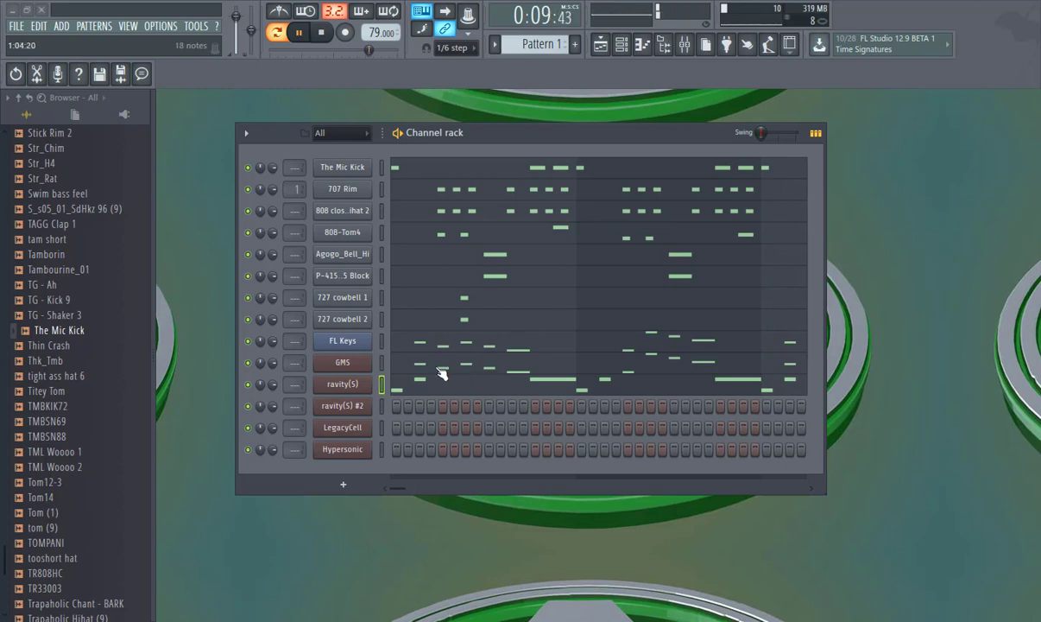
For ravity(S) #2, add a four-step G4 on beat 4 of bar 1 and a one-step D4 at the start of bar 2.
{"action": "right_click", "coordinate": [356, 415]}
{"action": "left_click", "coordinate": [376, 381]}
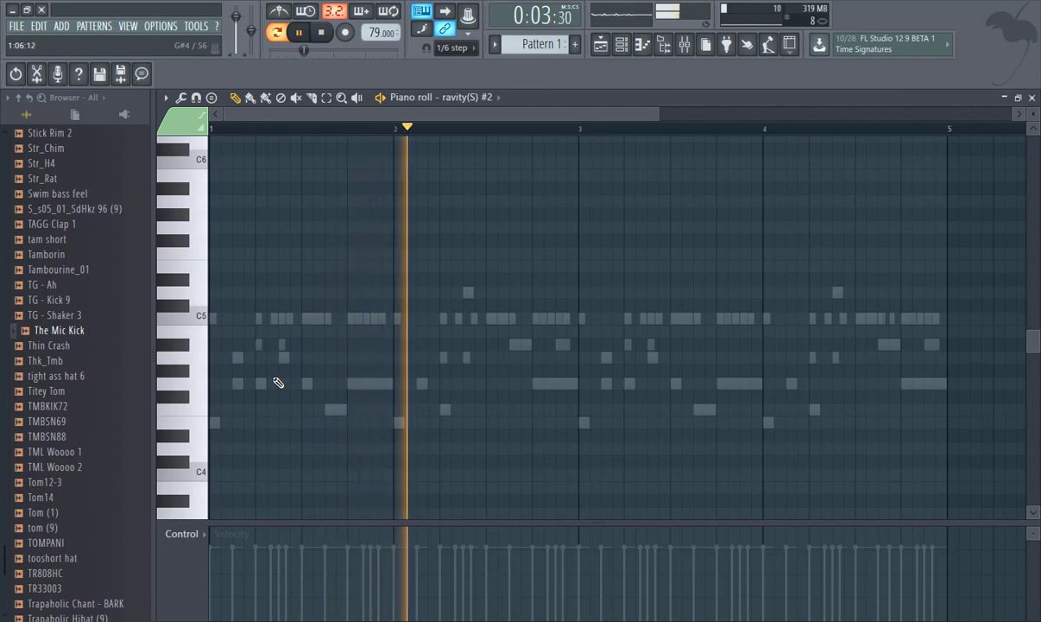
{"action": "left_click", "coordinate": [352, 383]}
{"action": "left_click_drag", "start_coordinate": [359, 382], "coordinate": [380, 387]}
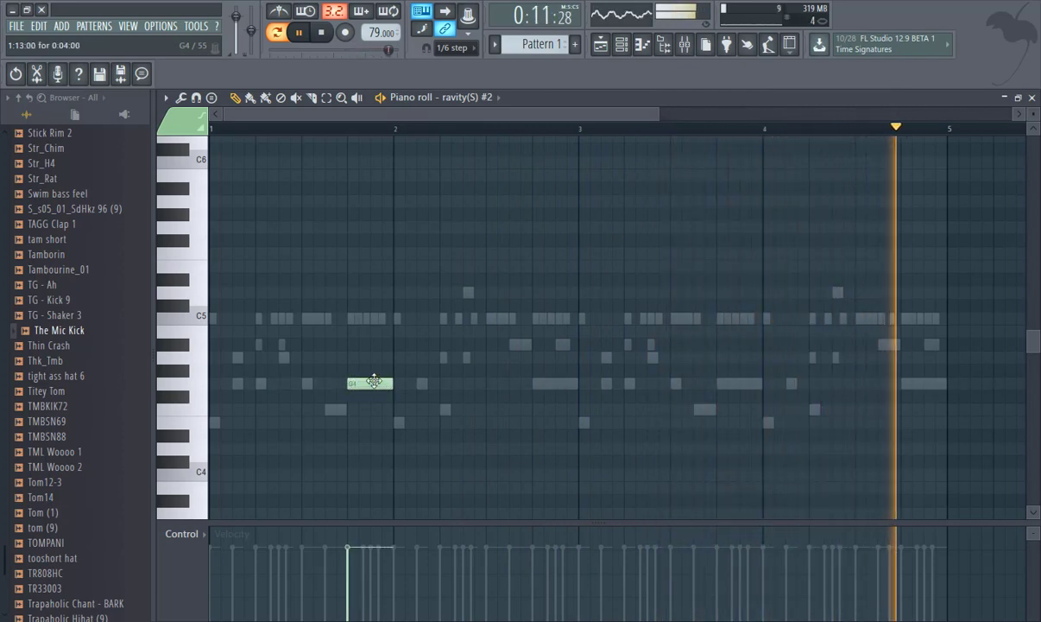
{"action": "left_click", "coordinate": [400, 424]}
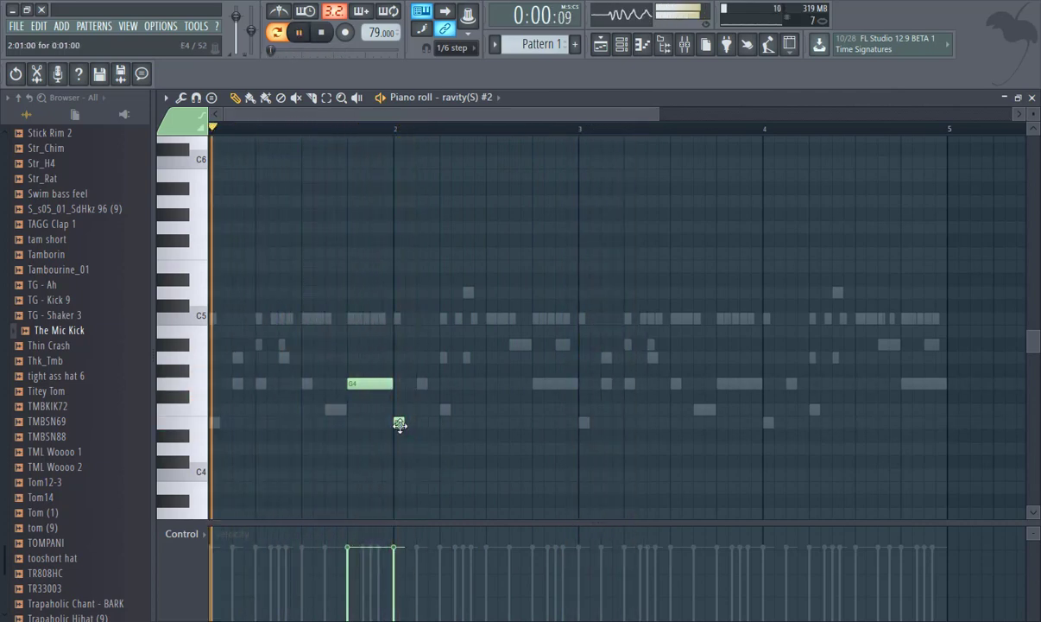
{"action": "left_click_drag", "start_coordinate": [400, 424], "coordinate": [398, 461]}
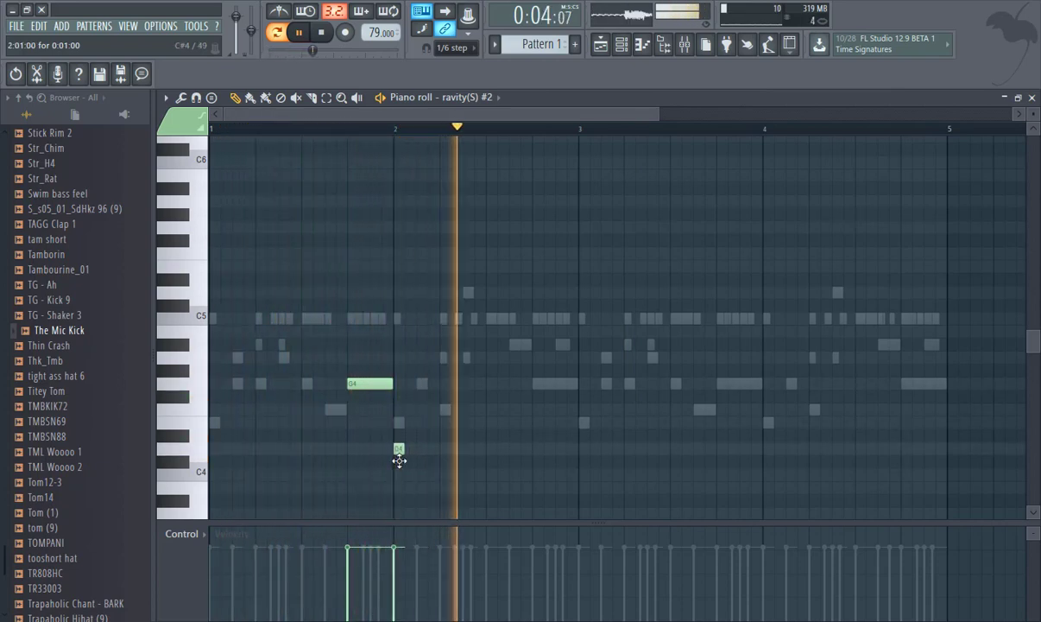
{"action": "key", "text": "space"}
{"action": "key", "text": "space"}
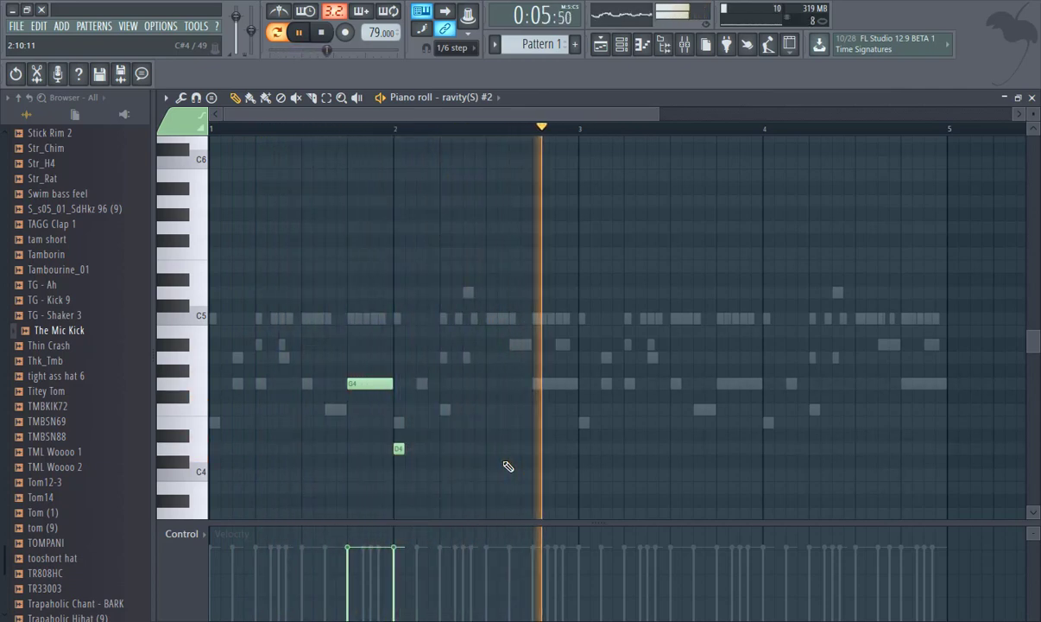
Try a one-step G4 half a beat into bar 2, then late in beat 3, removing each one.
{"action": "left_click", "coordinate": [421, 384]}
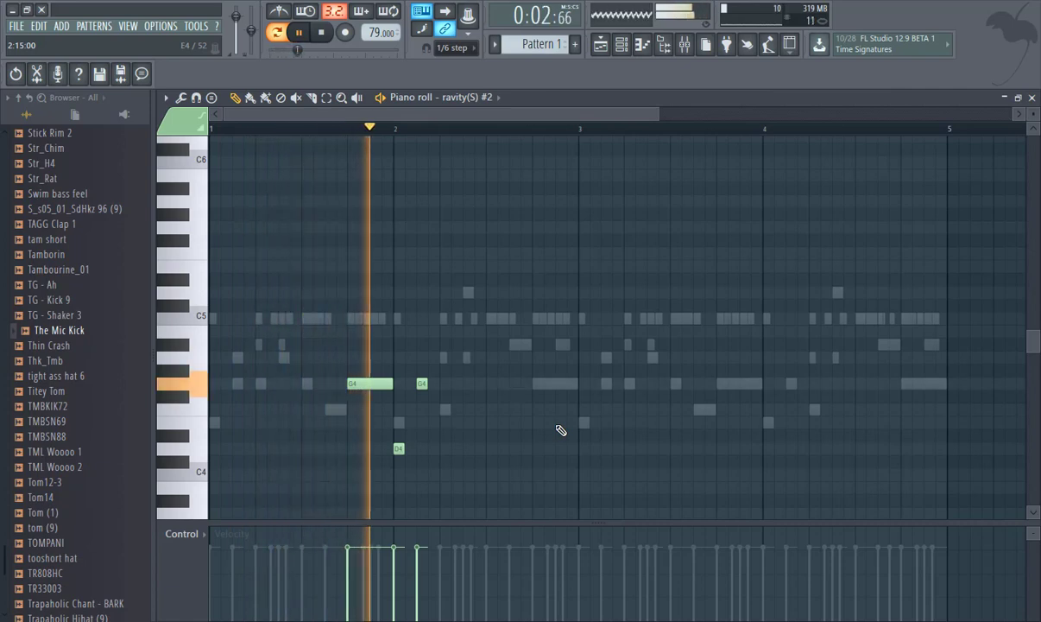
{"action": "right_click", "coordinate": [422, 382]}
{"action": "left_click", "coordinate": [509, 383]}
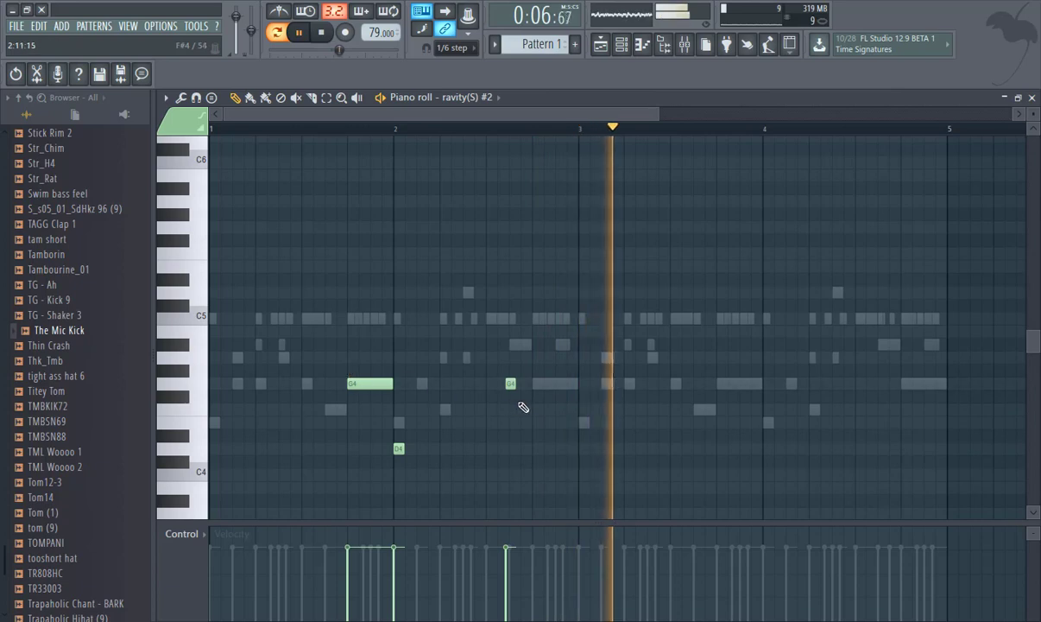
{"action": "right_click", "coordinate": [509, 382]}
Copy the G4 and D4 pair to beat 4 of bars 2, 3 and 4, replacing the overflowing D4 with one at the start of bar 1.
{"action": "left_click_drag", "start_coordinate": [454, 465], "coordinate": [330, 354]}
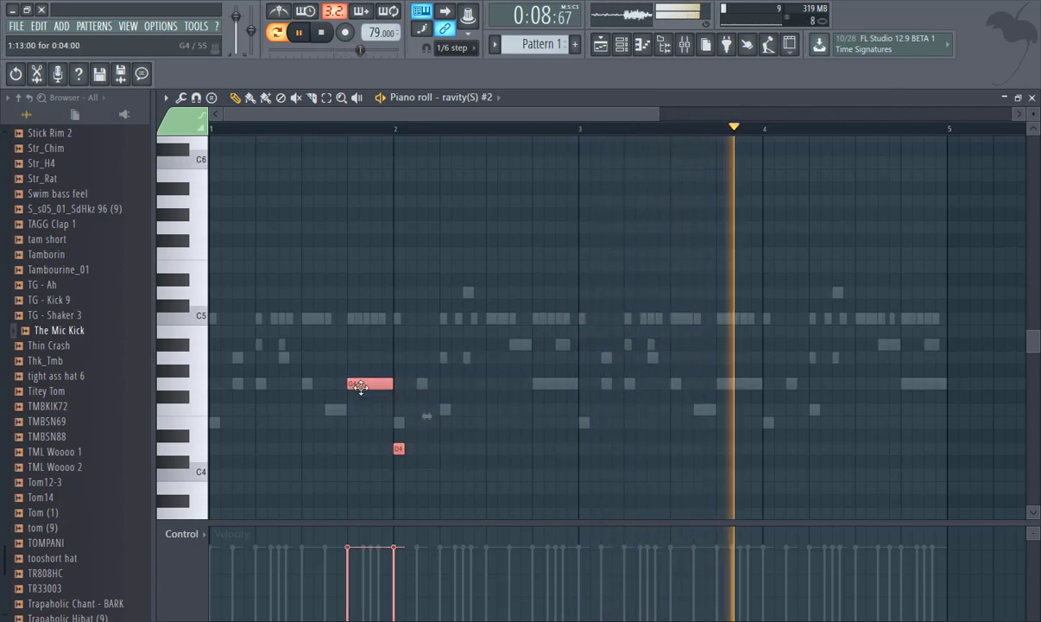
{"action": "left_click_drag", "start_coordinate": [361, 386], "coordinate": [911, 398]}
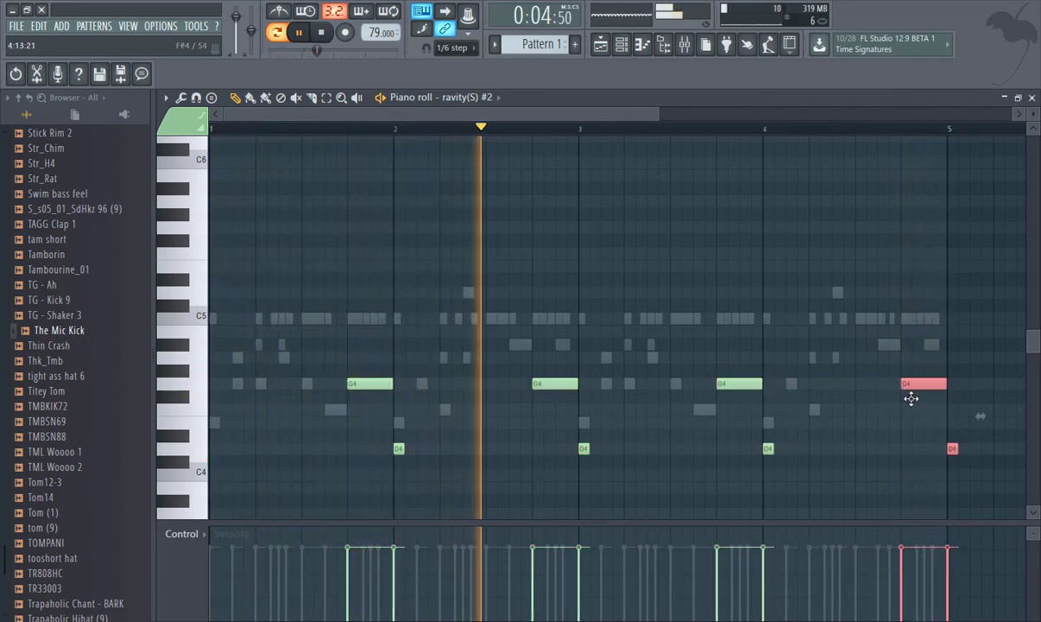
{"action": "left_click", "coordinate": [981, 441], "text": "ctrl"}
{"action": "right_click", "coordinate": [954, 448]}
{"action": "left_click", "coordinate": [307, 466]}
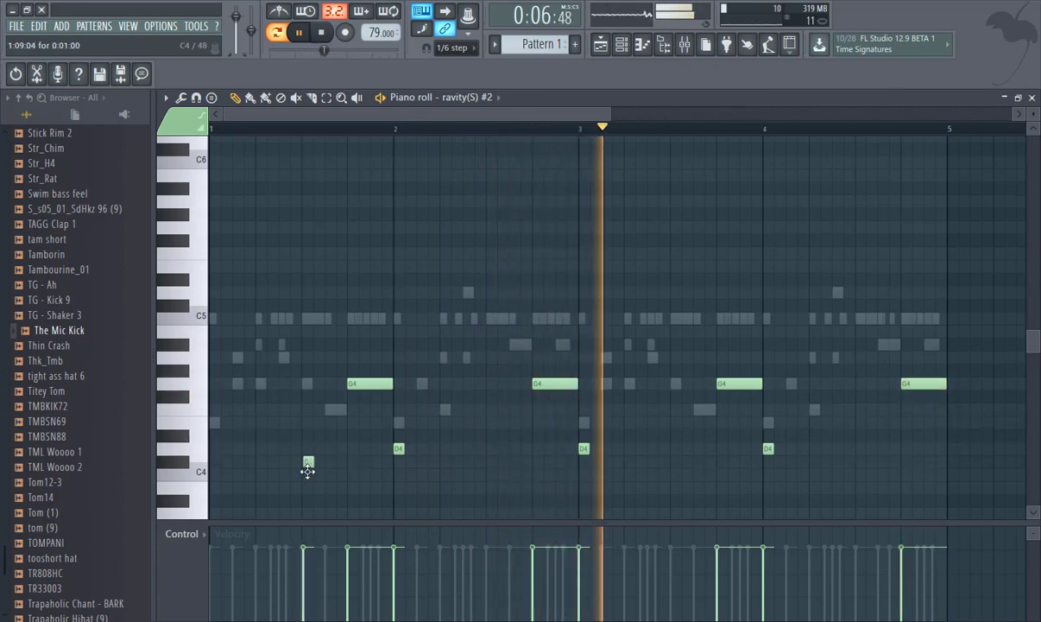
{"action": "left_click_drag", "start_coordinate": [308, 467], "coordinate": [209, 437]}
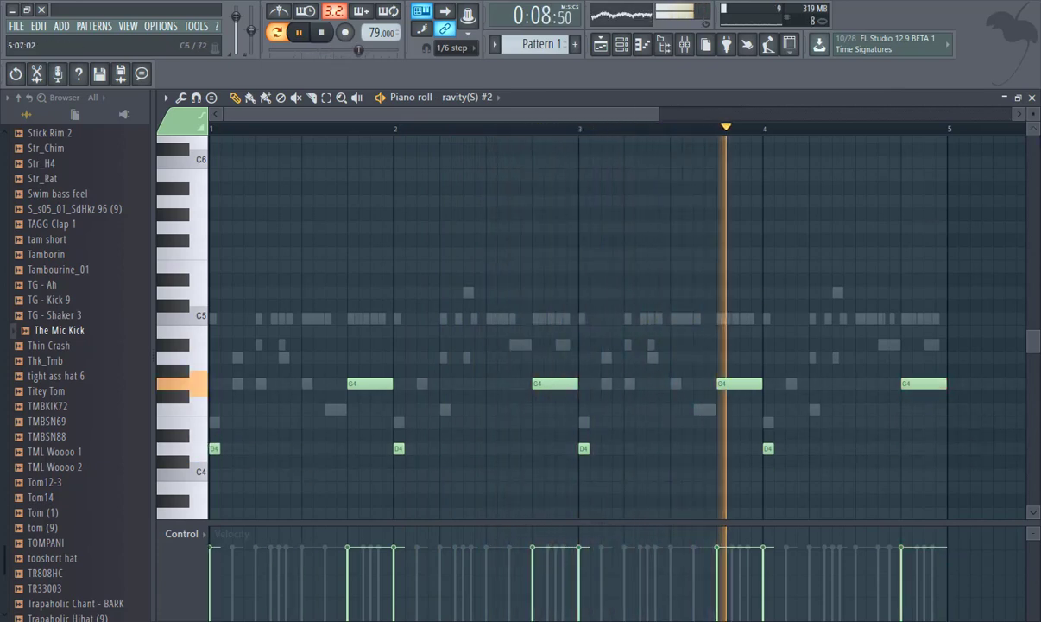
{"action": "left_click", "coordinate": [1032, 98]}
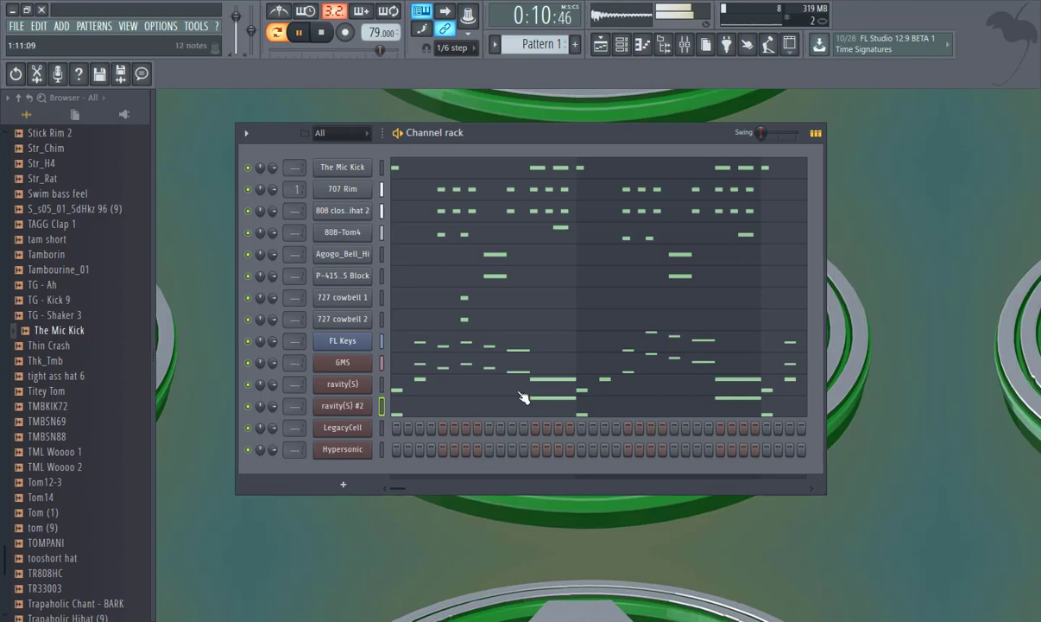
Select the four E4 notes in the ravity(S) part and lower them to D4.
{"action": "left_click", "coordinate": [522, 395]}
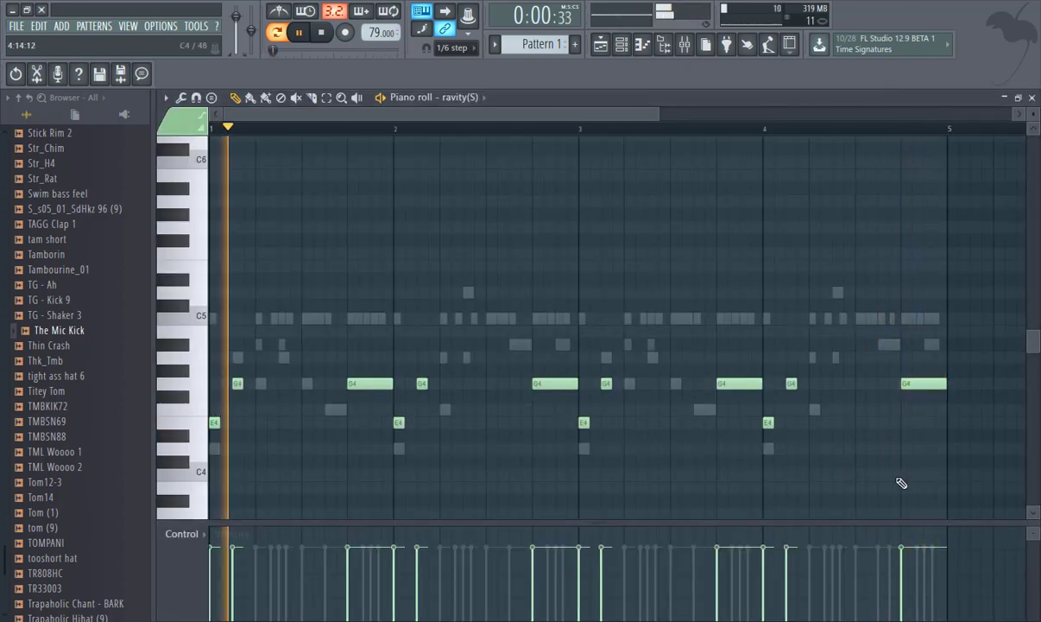
{"action": "left_click_drag", "start_coordinate": [1017, 490], "coordinate": [214, 449]}
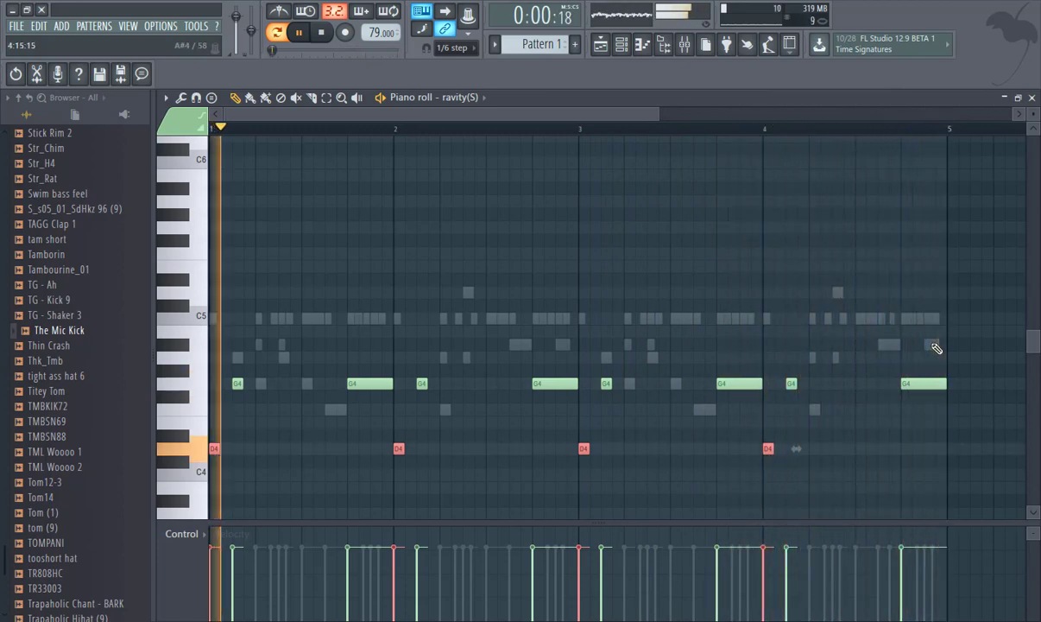
{"action": "left_click", "coordinate": [1033, 98]}
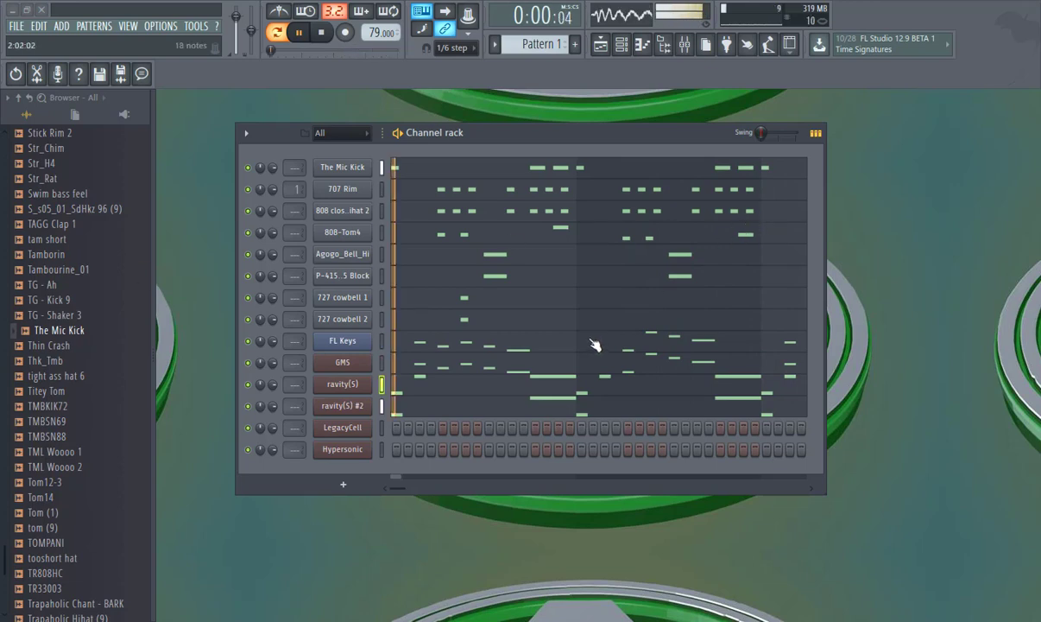
For LegacyCell, add a four-step G4 on beat 4 of bar 1 and another on beat 4 of bar 3.
{"action": "right_click", "coordinate": [368, 424]}
{"action": "left_click", "coordinate": [406, 426]}
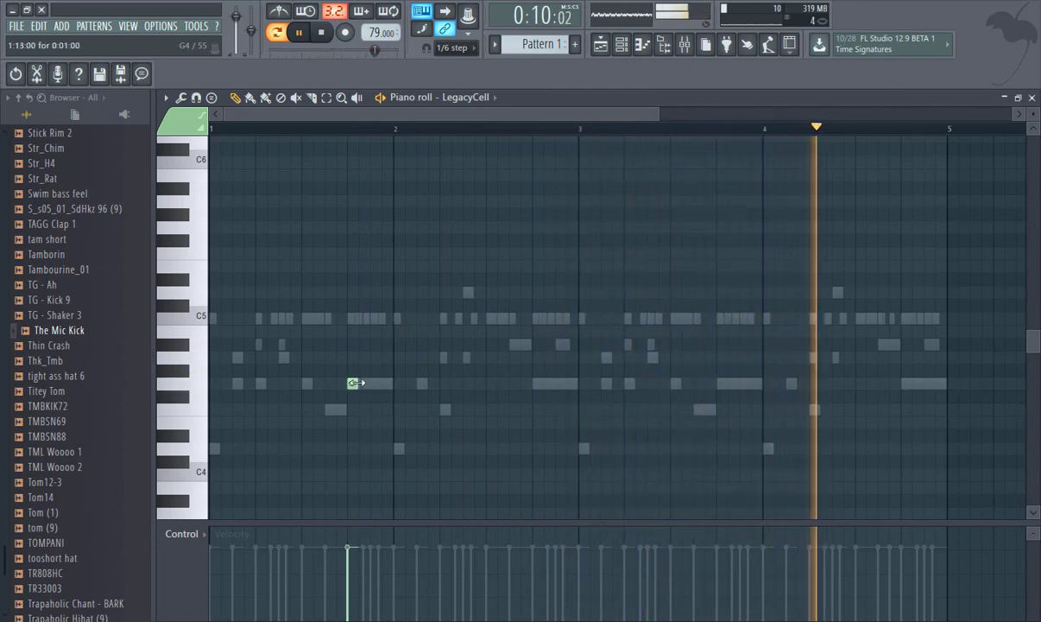
{"action": "left_click_drag", "start_coordinate": [355, 383], "coordinate": [391, 386]}
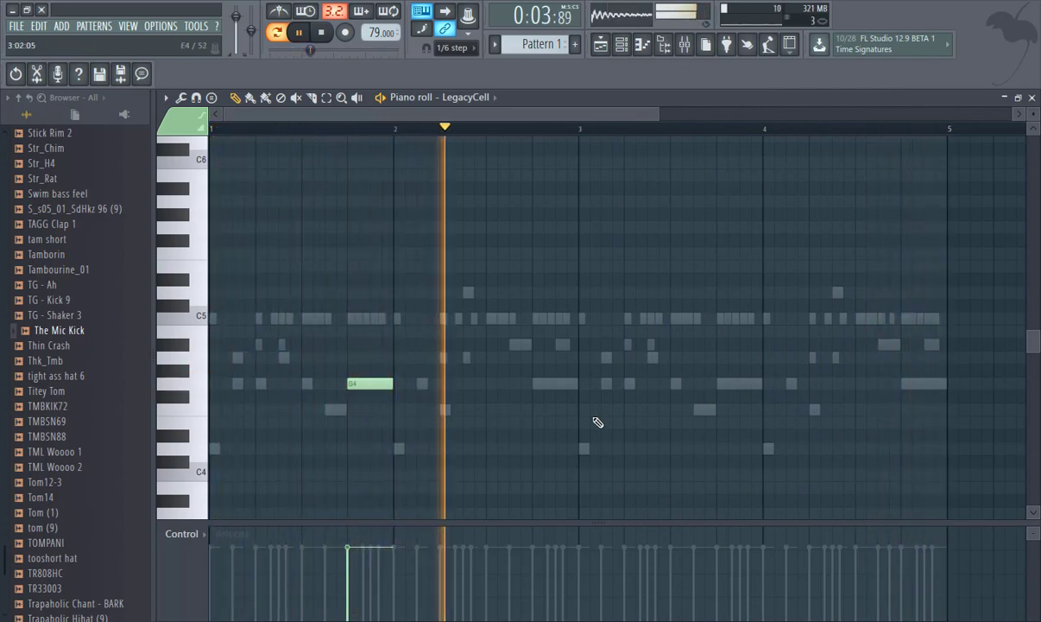
{"action": "left_click", "coordinate": [722, 385]}
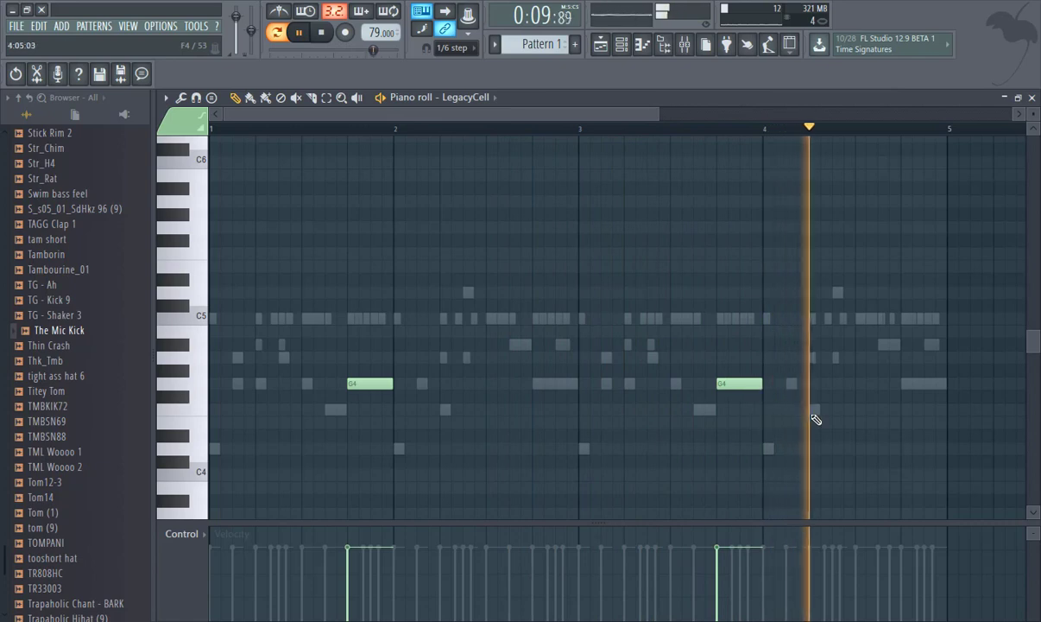
Transpose both LegacyCell notes up three octaves to G7.
{"action": "key", "text": "shift+Up"}
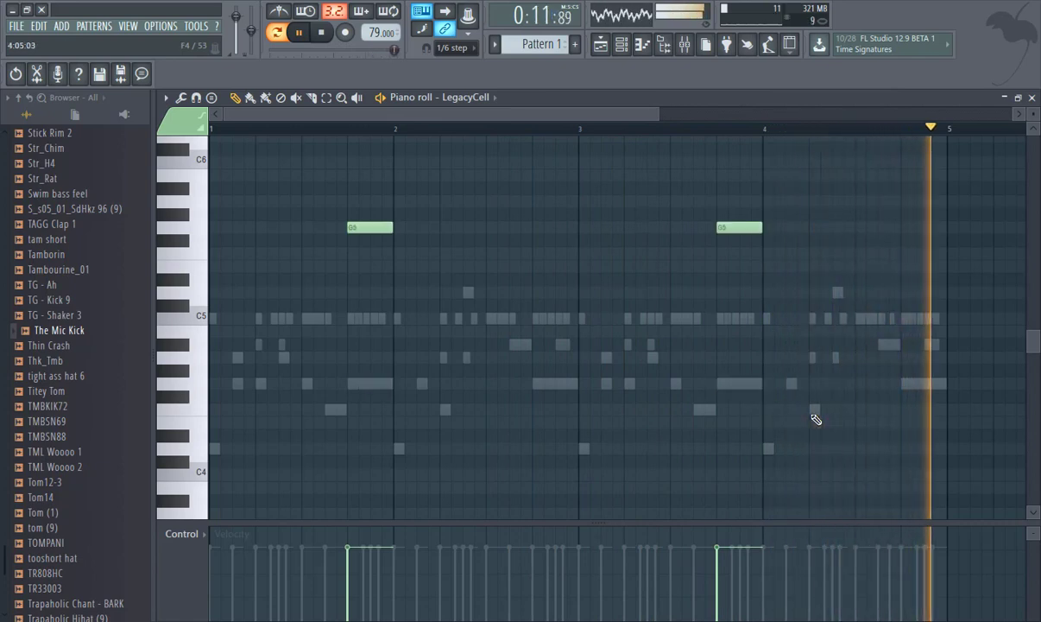
{"action": "scroll", "coordinate": [819, 419], "scroll_direction": "up", "scroll_amount": 5}
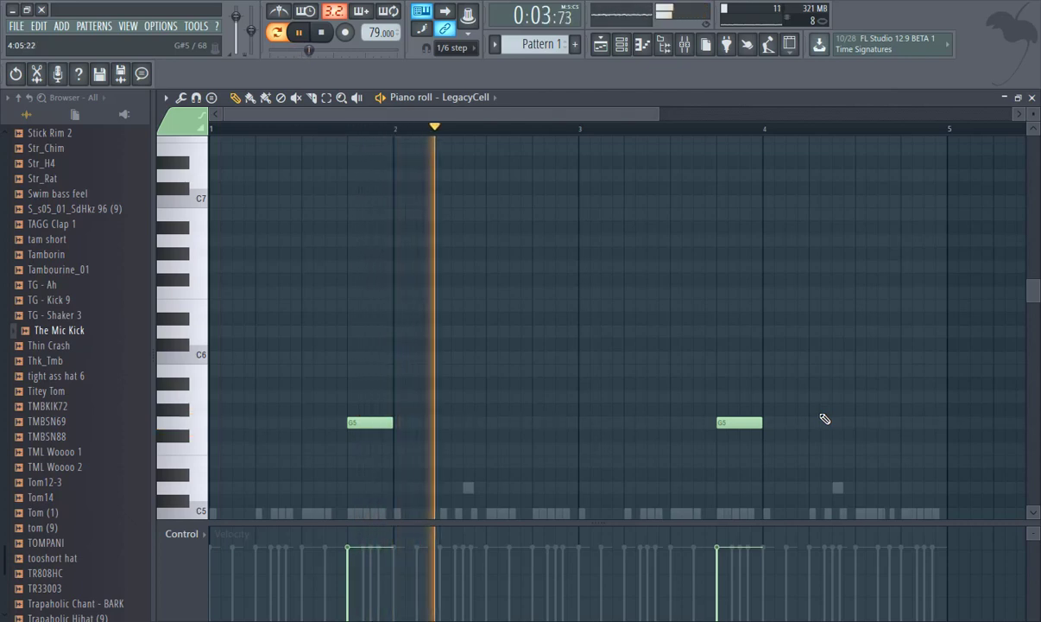
{"action": "key", "text": "shift+Up"}
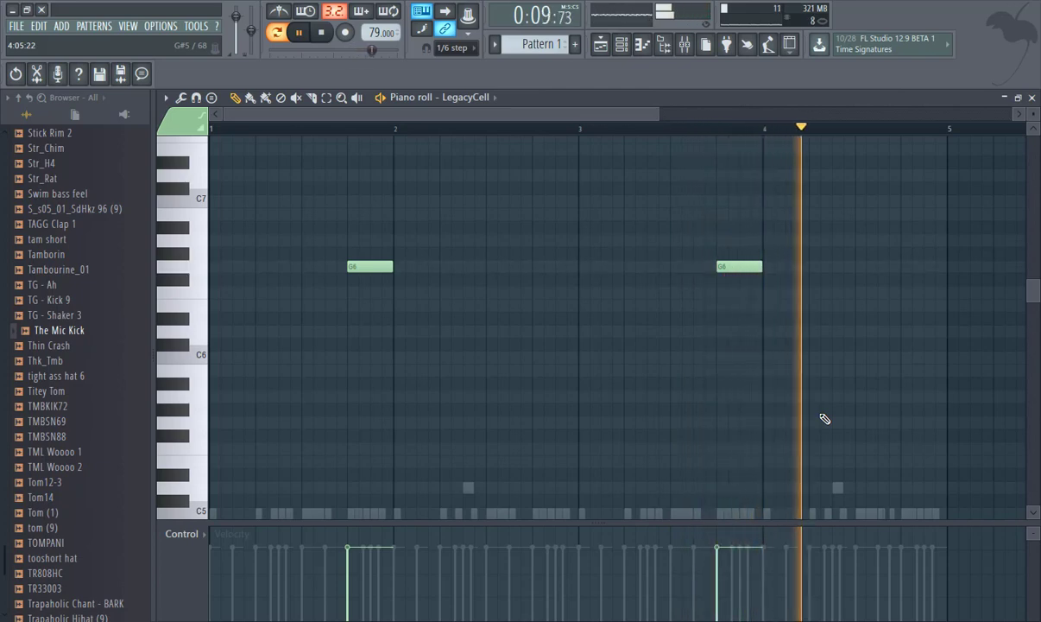
{"action": "key", "text": "ctrl+Up"}
{"action": "scroll", "coordinate": [822, 418], "scroll_direction": "up", "scroll_amount": 4}
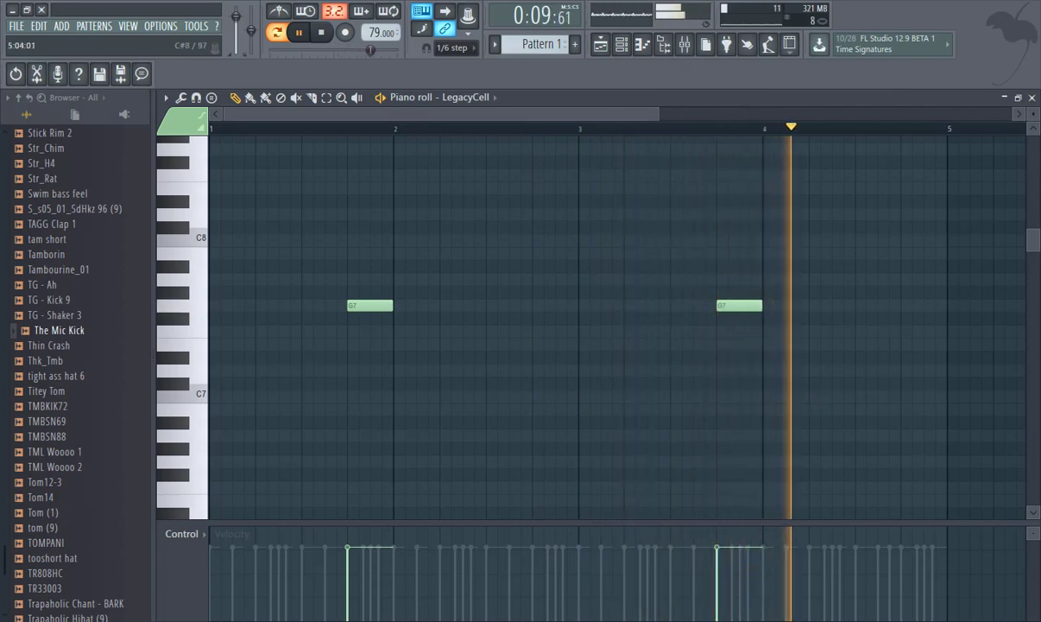
{"action": "left_click", "coordinate": [1032, 98]}
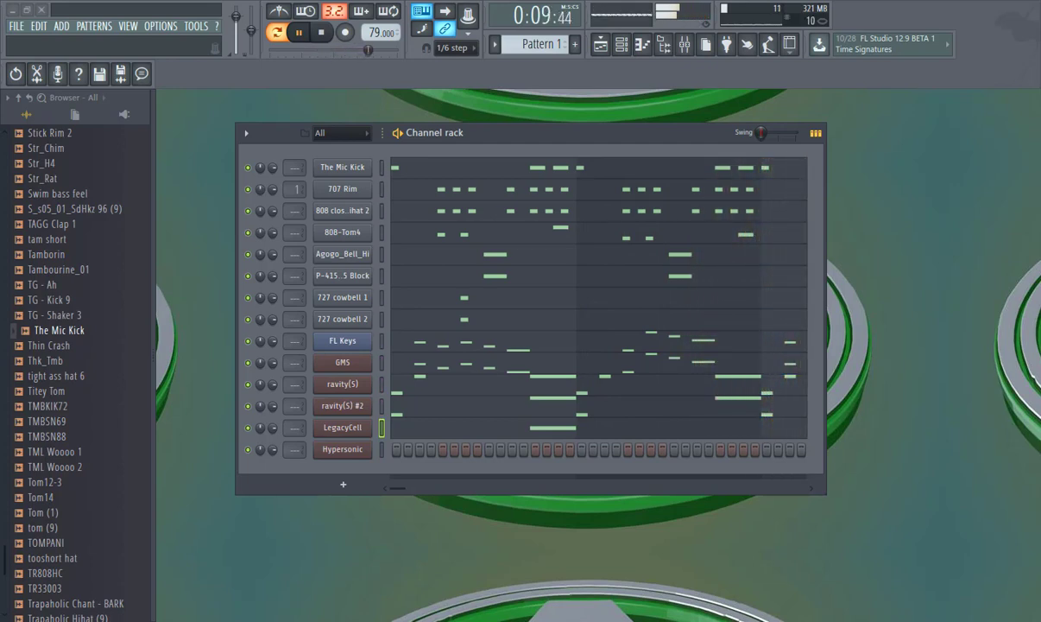
For Hypersonic, add a one-step D4 at the start of bar 1 and a one-step G4 half a beat in.
{"action": "right_click", "coordinate": [369, 449]}
{"action": "left_click", "coordinate": [390, 439]}
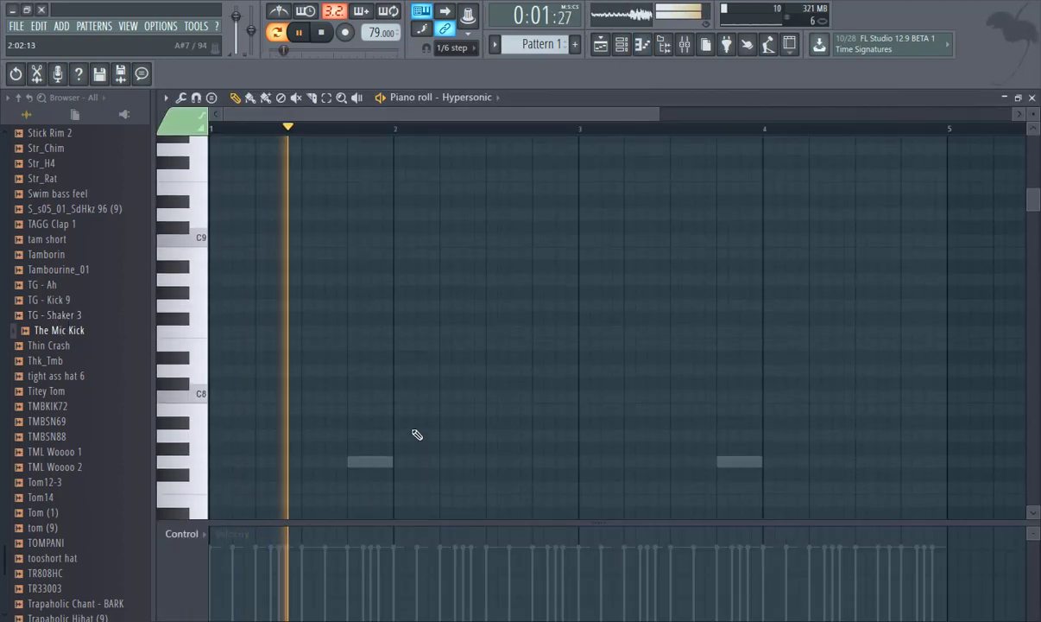
{"action": "scroll", "coordinate": [417, 434], "scroll_direction": "down", "scroll_amount": 10}
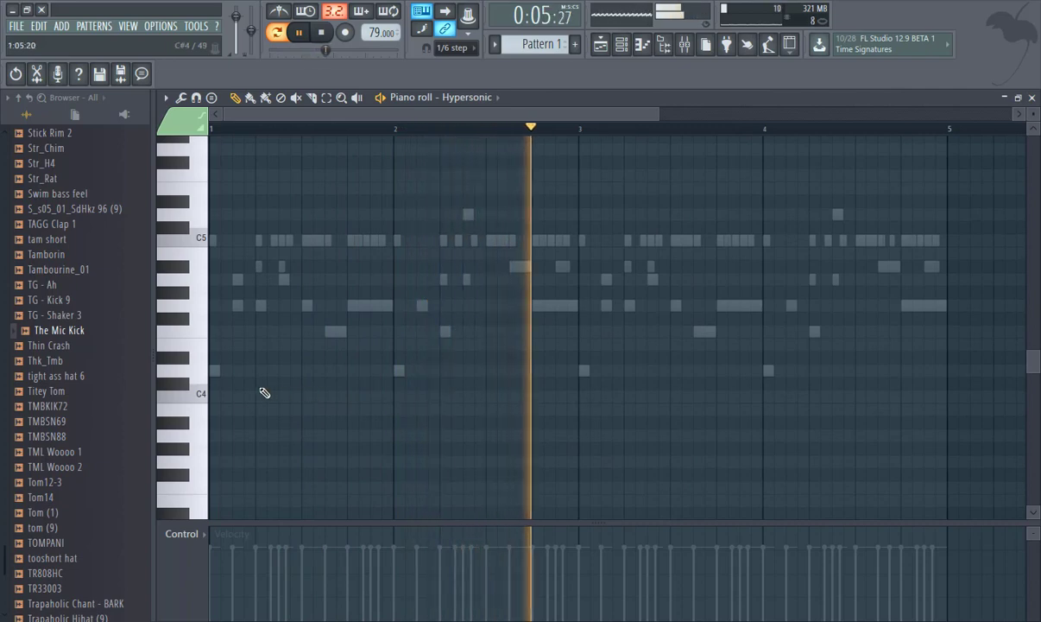
{"action": "left_click", "coordinate": [214, 370]}
{"action": "left_click_drag", "start_coordinate": [255, 370], "coordinate": [221, 371]}
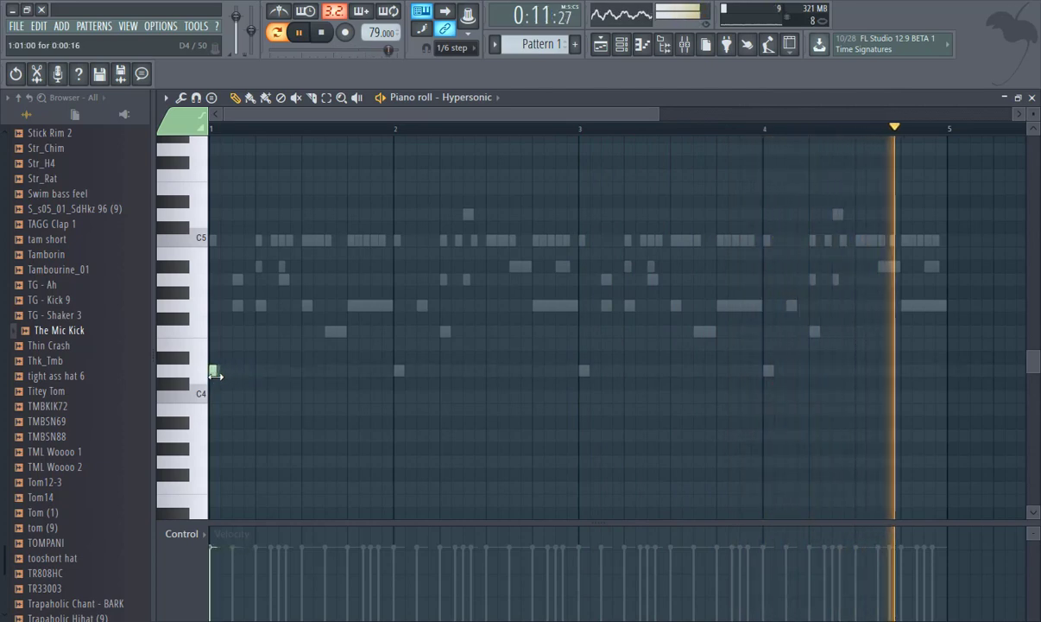
{"action": "left_click", "coordinate": [237, 307]}
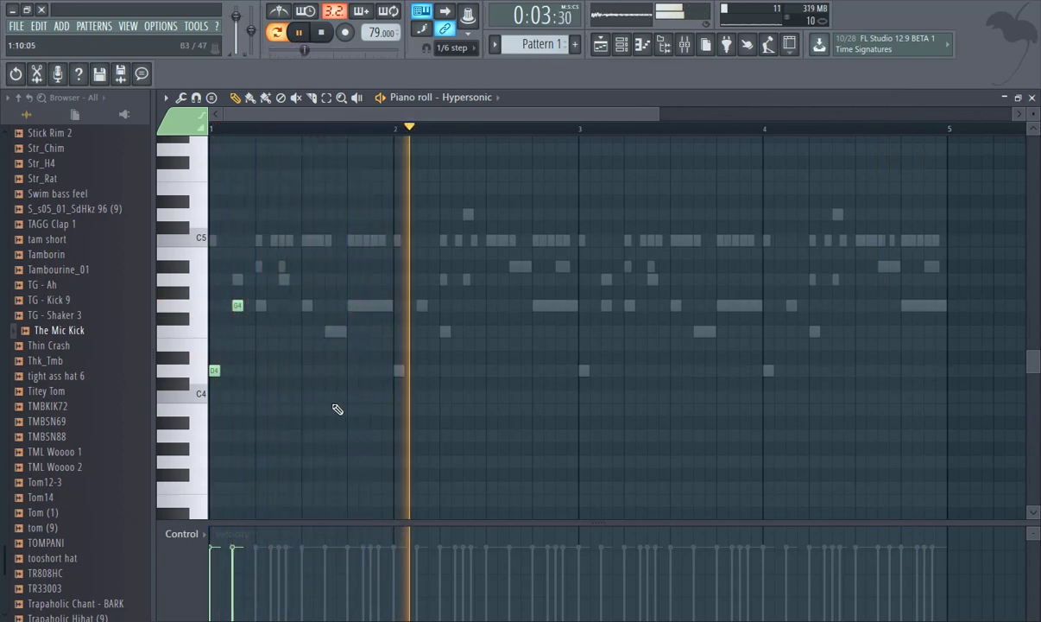
Copy the Hypersonic D4 and G4 pair to the start of bar 2, and copy both pairs to bars 3 and 4.
{"action": "left_click_drag", "start_coordinate": [316, 415], "coordinate": [192, 301]}
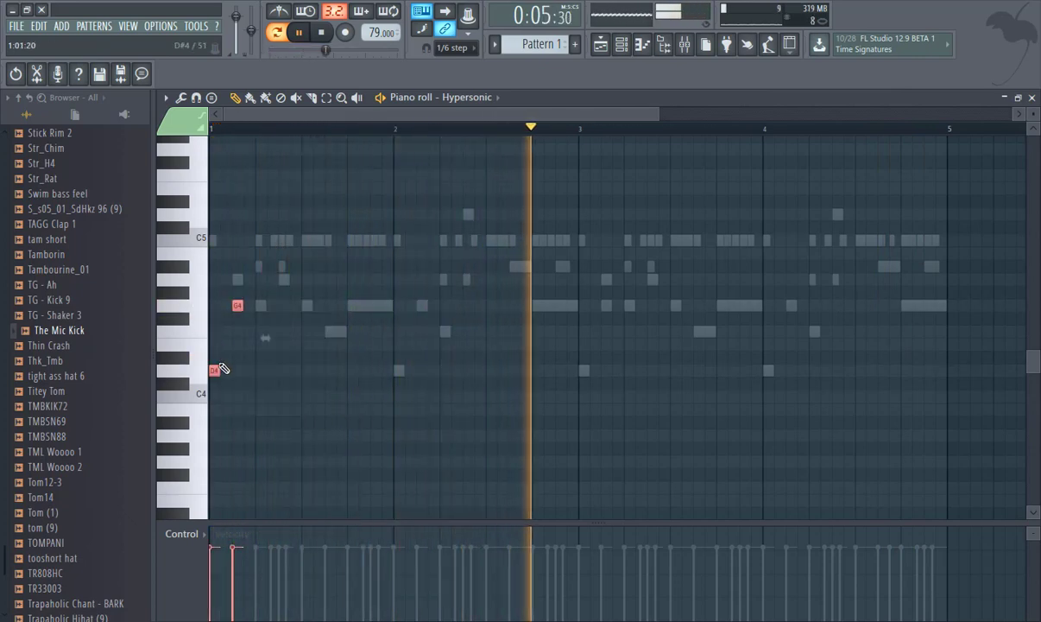
{"action": "left_click_drag", "start_coordinate": [214, 370], "coordinate": [398, 399]}
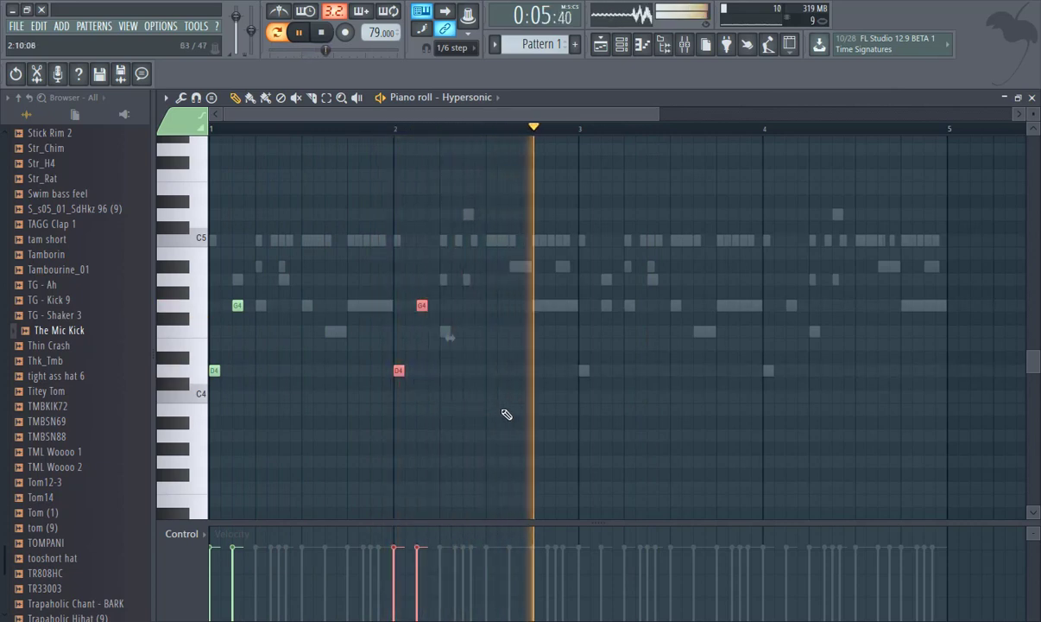
{"action": "left_click_drag", "start_coordinate": [493, 413], "coordinate": [209, 260]}
{"action": "mouse_move", "coordinate": [215, 373]}
{"action": "left_mouse_down"}
{"action": "mouse_move", "coordinate": [591, 420]}
{"action": "mouse_move", "coordinate": [581, 425]}
{"action": "left_mouse_up"}
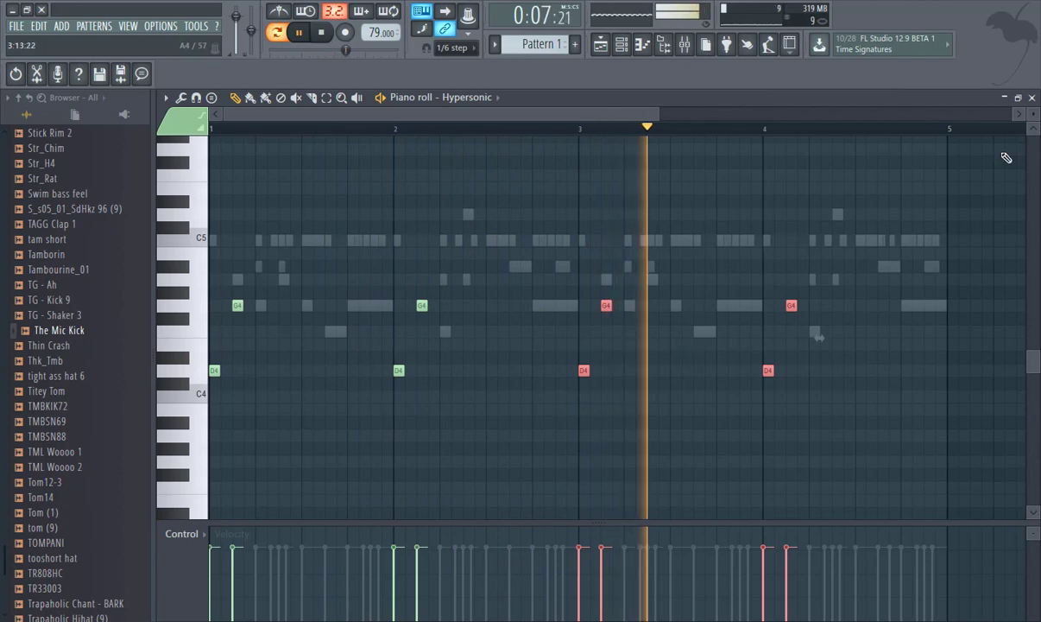
{"action": "left_click", "coordinate": [1032, 97]}
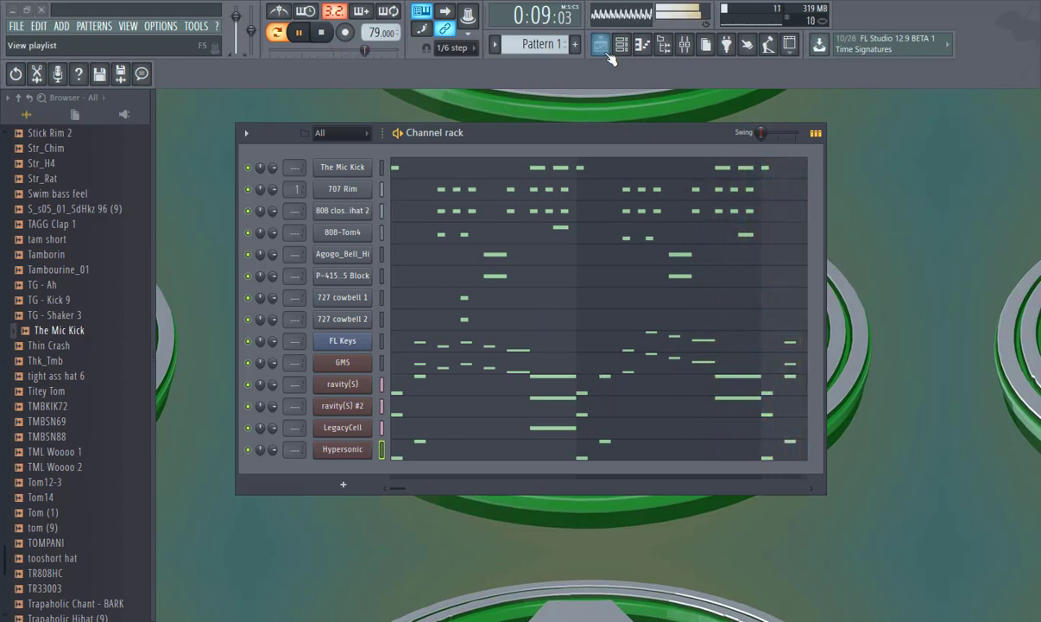
Split Pattern 1 by channel and open the playlist with the global snap set to Line.
{"action": "left_click", "coordinate": [95, 26]}
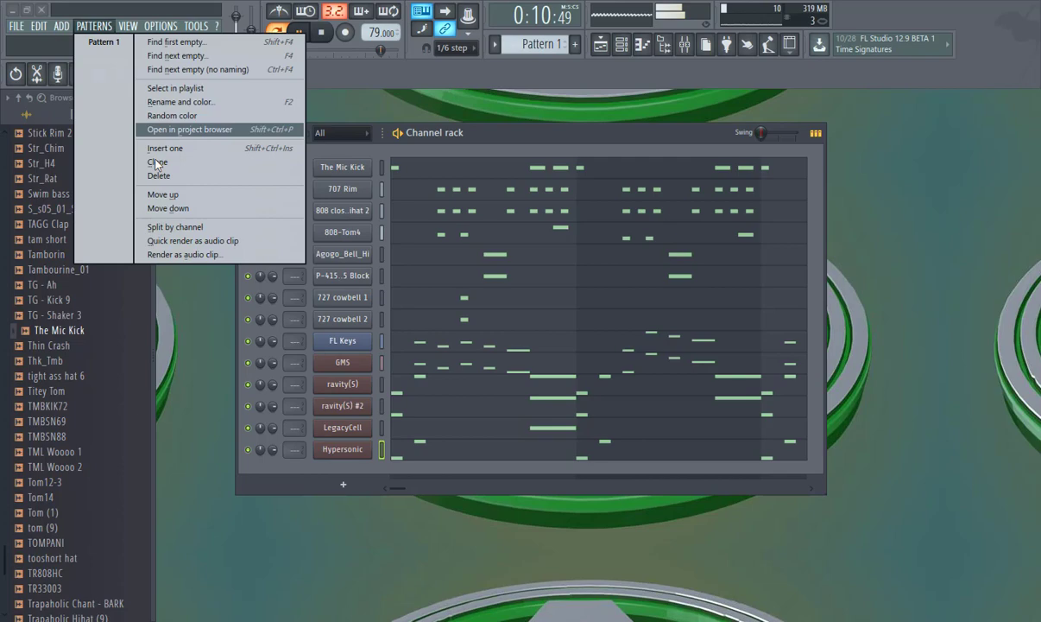
{"action": "left_click", "coordinate": [194, 227]}
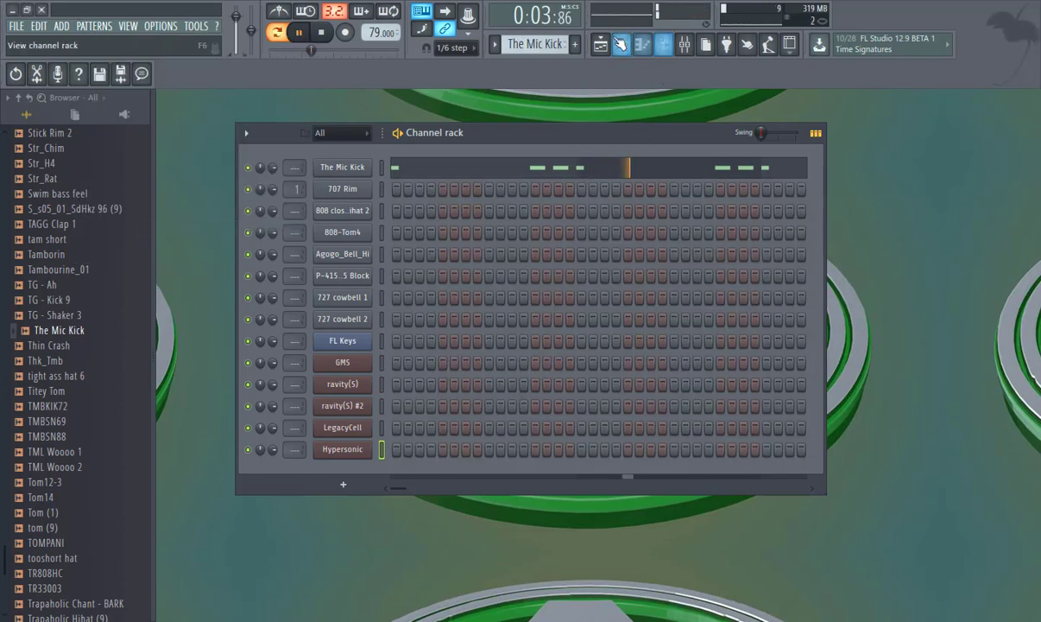
{"action": "left_click", "coordinate": [601, 47]}
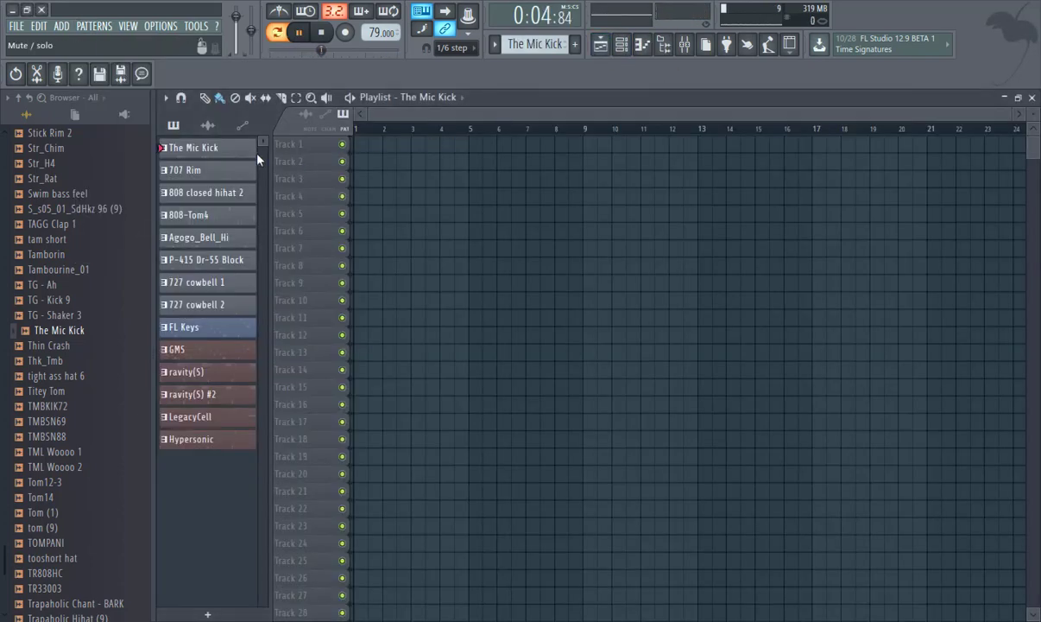
{"action": "left_click", "coordinate": [451, 45]}
{"action": "left_click", "coordinate": [445, 63]}
In song mode, place The Mic Kick, 707 Rim, 808 closed hihat 2, 808-Tom4 and Agogo_Bell_Hi at bar 1 on Tracks 1 to 5.
{"action": "left_click_drag", "start_coordinate": [200, 149], "coordinate": [363, 147]}
{"action": "left_click", "coordinate": [277, 34]}
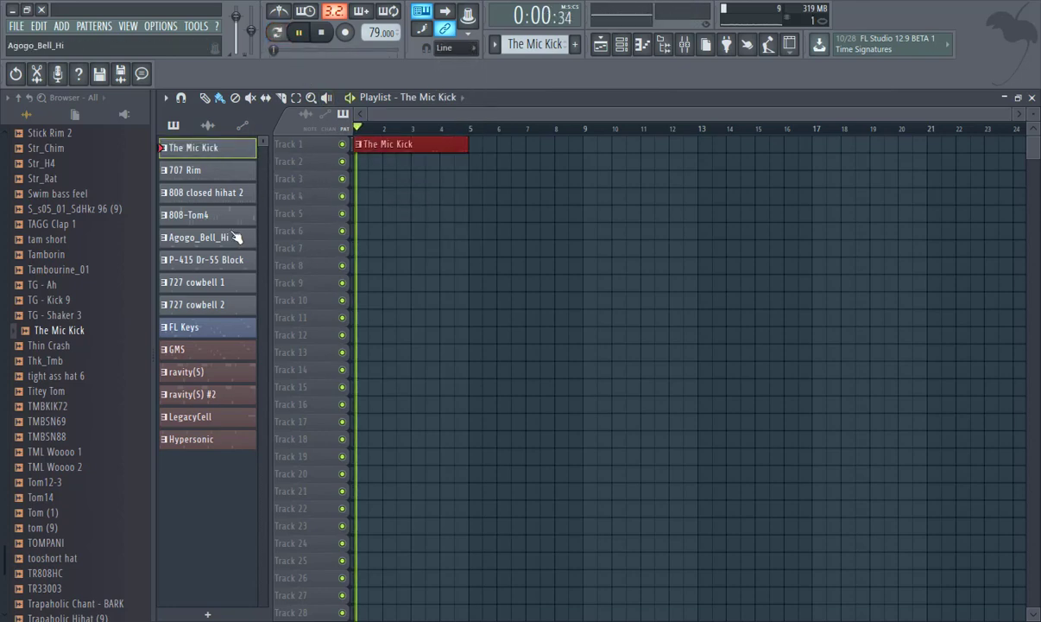
{"action": "left_click_drag", "start_coordinate": [197, 171], "coordinate": [361, 164]}
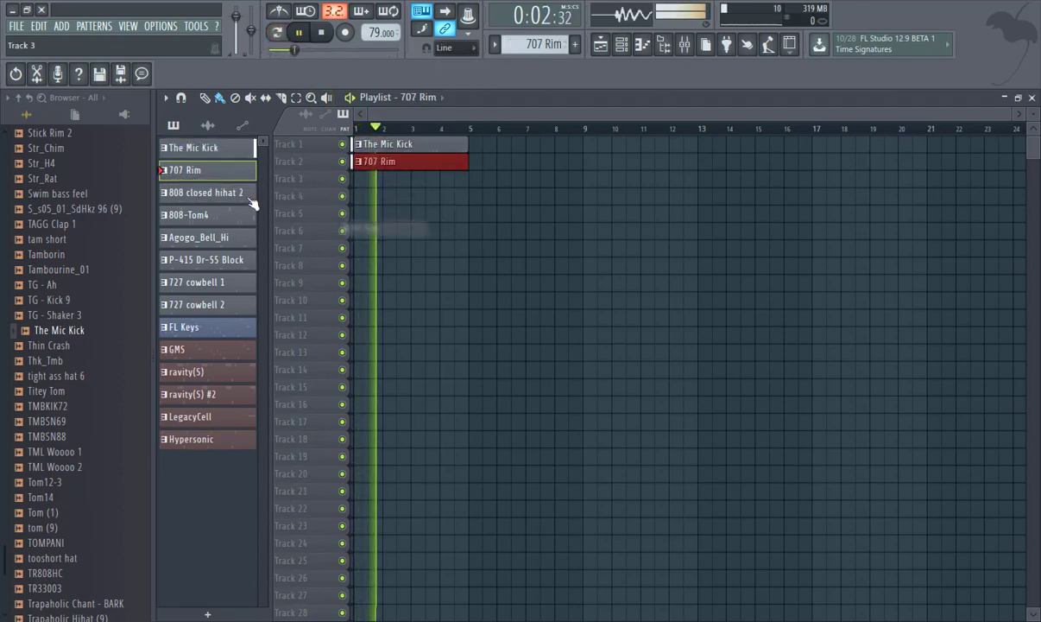
{"action": "left_click_drag", "start_coordinate": [207, 193], "coordinate": [355, 180]}
{"action": "left_click_drag", "start_coordinate": [193, 218], "coordinate": [355, 196]}
{"action": "left_click_drag", "start_coordinate": [187, 245], "coordinate": [359, 221]}
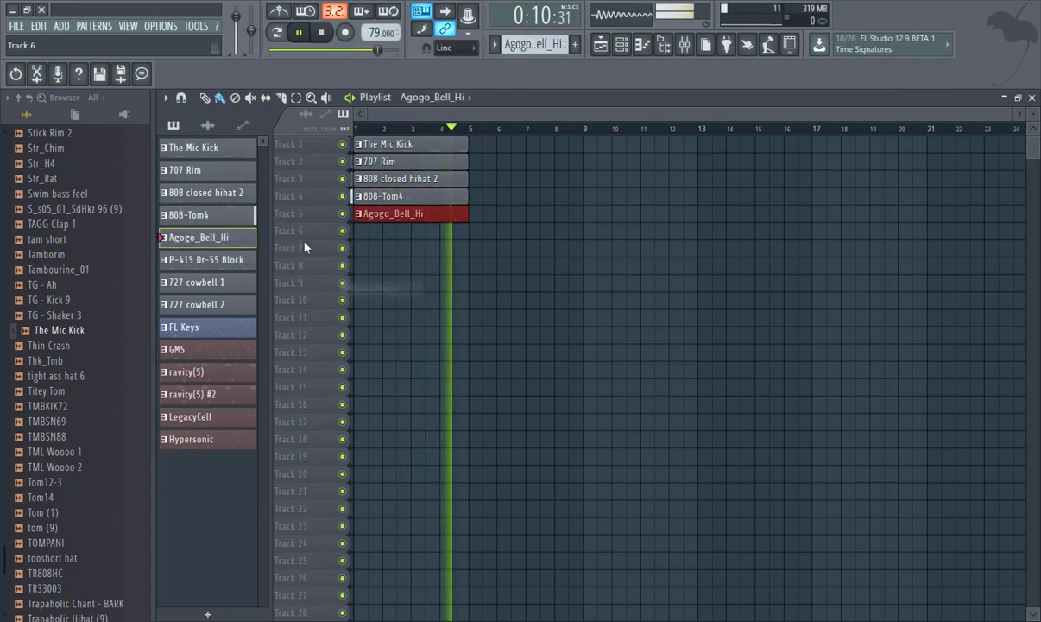
Place P-415 Dr-55 Block, 727 cowbell 1 and 727 cowbell 2 on Tracks 6 to 8, extending both cowbell clips to the start of bar 5.
{"action": "left_click_drag", "start_coordinate": [212, 260], "coordinate": [354, 231]}
{"action": "left_click_drag", "start_coordinate": [196, 283], "coordinate": [359, 251]}
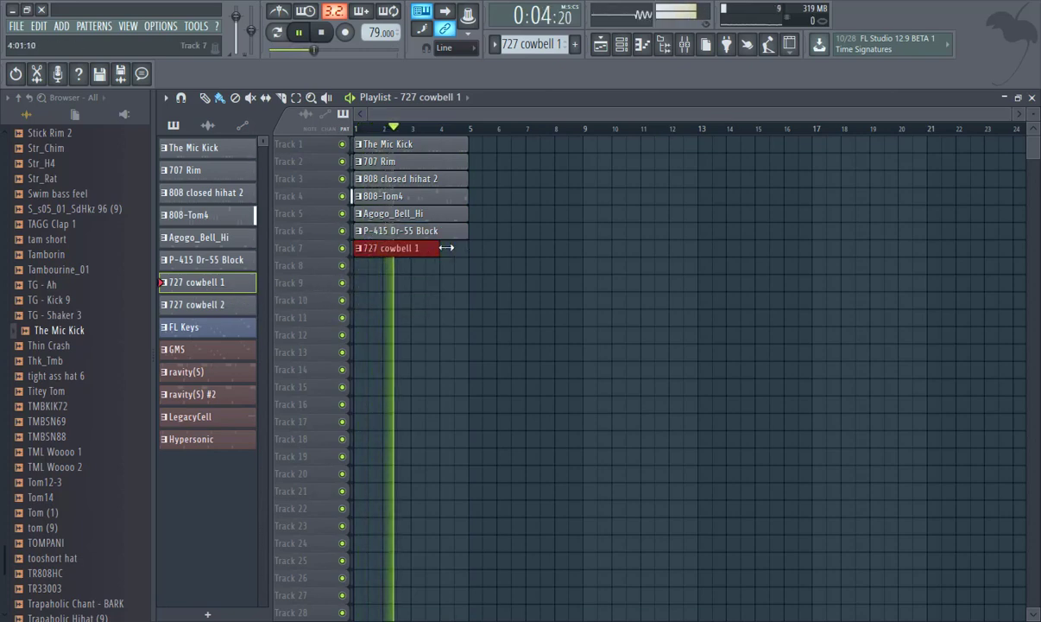
{"action": "left_click_drag", "start_coordinate": [439, 250], "coordinate": [468, 250]}
{"action": "left_click_drag", "start_coordinate": [216, 304], "coordinate": [359, 268]}
{"action": "left_click_drag", "start_coordinate": [437, 270], "coordinate": [469, 268]}
Place FL Keys, GMS, ravity(S), ravity(S) #2, LegacyCell and Hypersonic at bar 1 on Tracks 9 to 14.
{"action": "left_click_drag", "start_coordinate": [244, 329], "coordinate": [363, 288]}
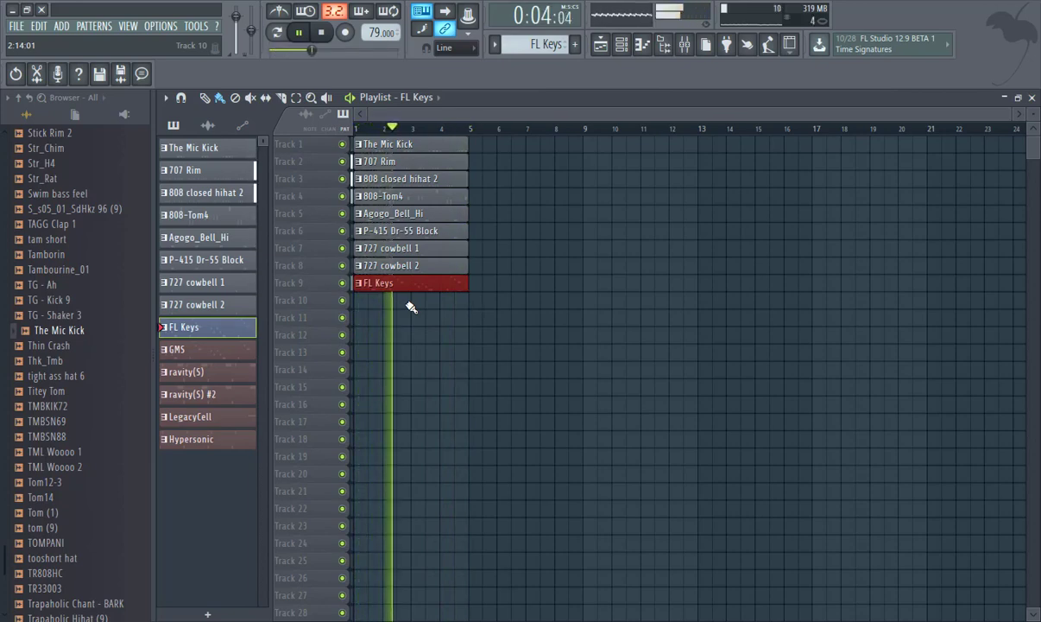
{"action": "left_click_drag", "start_coordinate": [225, 349], "coordinate": [380, 317]}
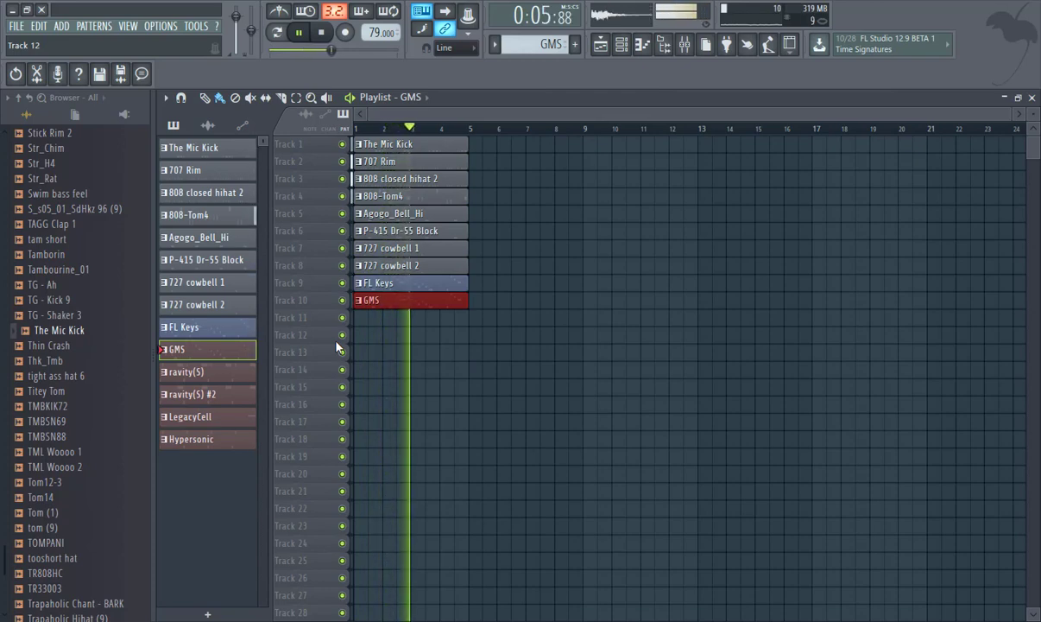
{"action": "left_click_drag", "start_coordinate": [234, 378], "coordinate": [363, 319]}
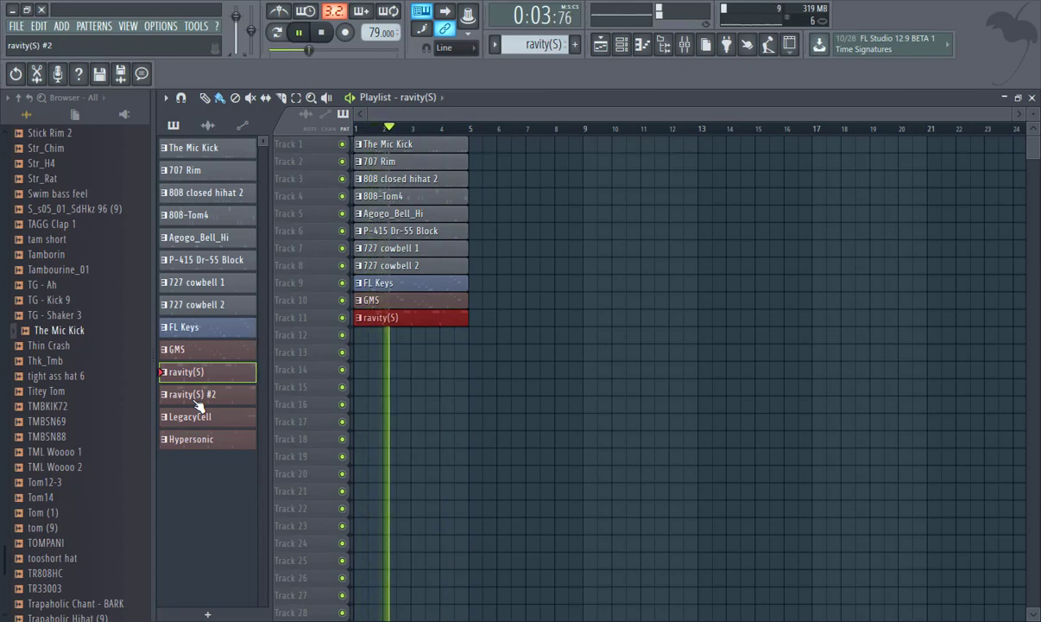
{"action": "left_click_drag", "start_coordinate": [199, 406], "coordinate": [366, 340]}
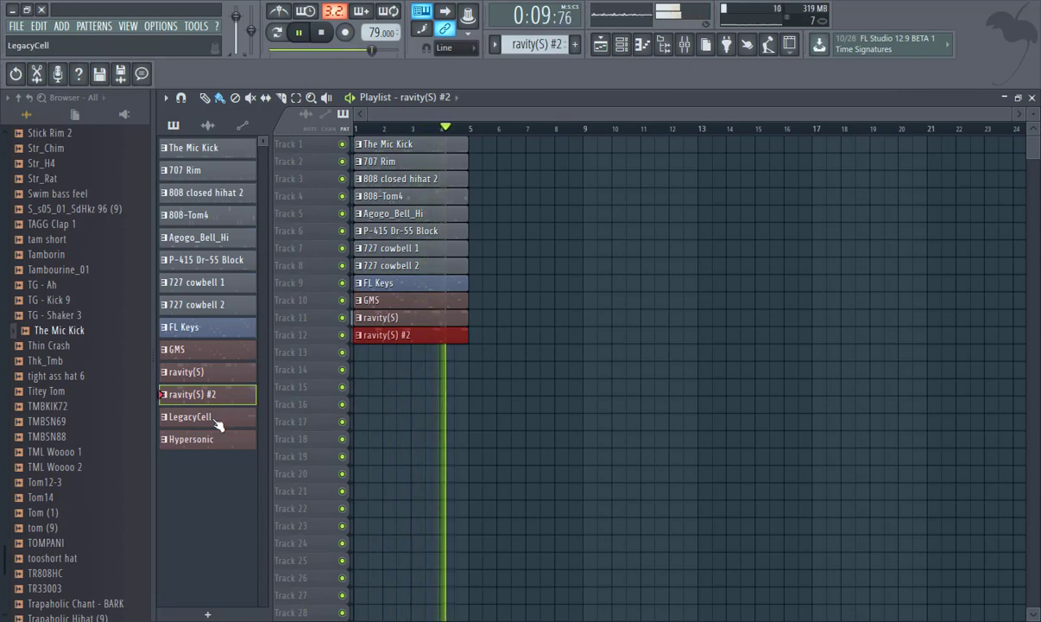
{"action": "left_click_drag", "start_coordinate": [194, 417], "coordinate": [371, 353]}
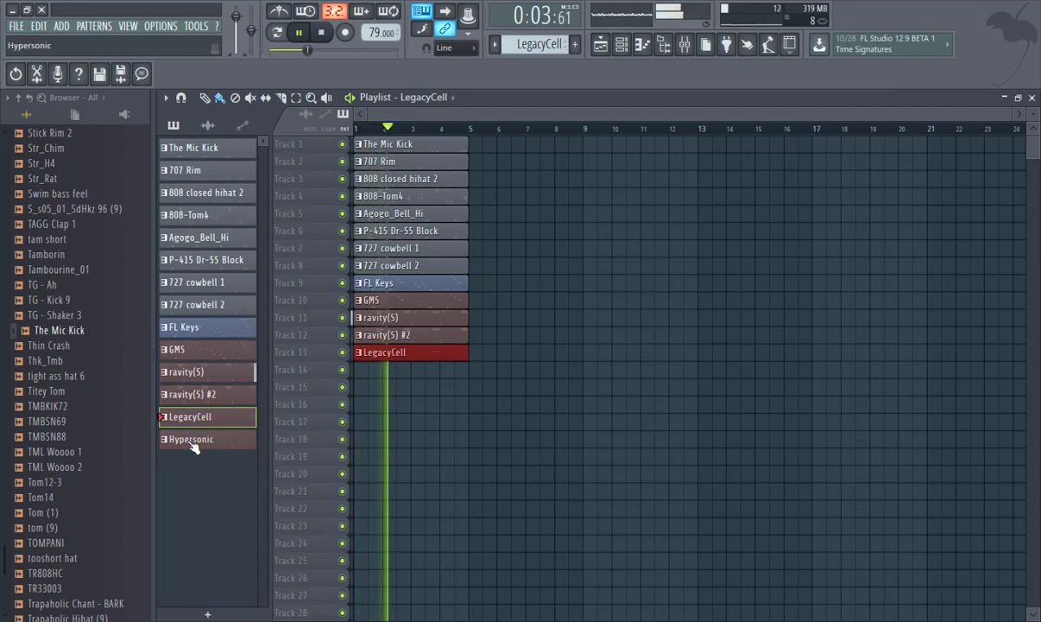
{"action": "left_click_drag", "start_coordinate": [193, 440], "coordinate": [354, 371]}
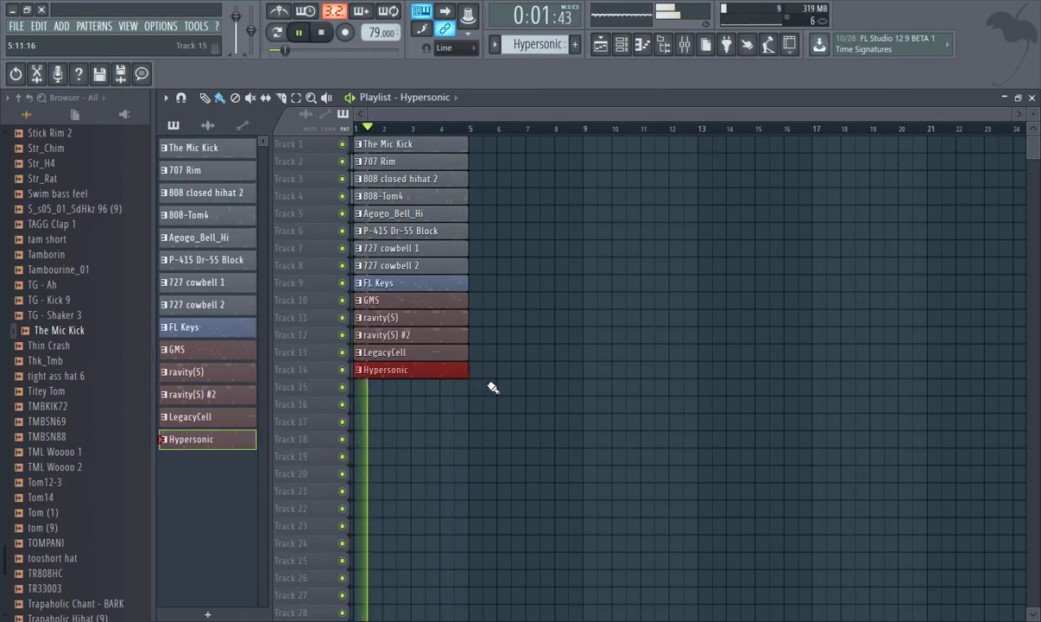
Duplicate all the playlist clips three times in succession, doubling the arrangement each time to fill bars 1 to 32.
{"action": "left_click_drag", "start_coordinate": [515, 407], "coordinate": [367, 140]}
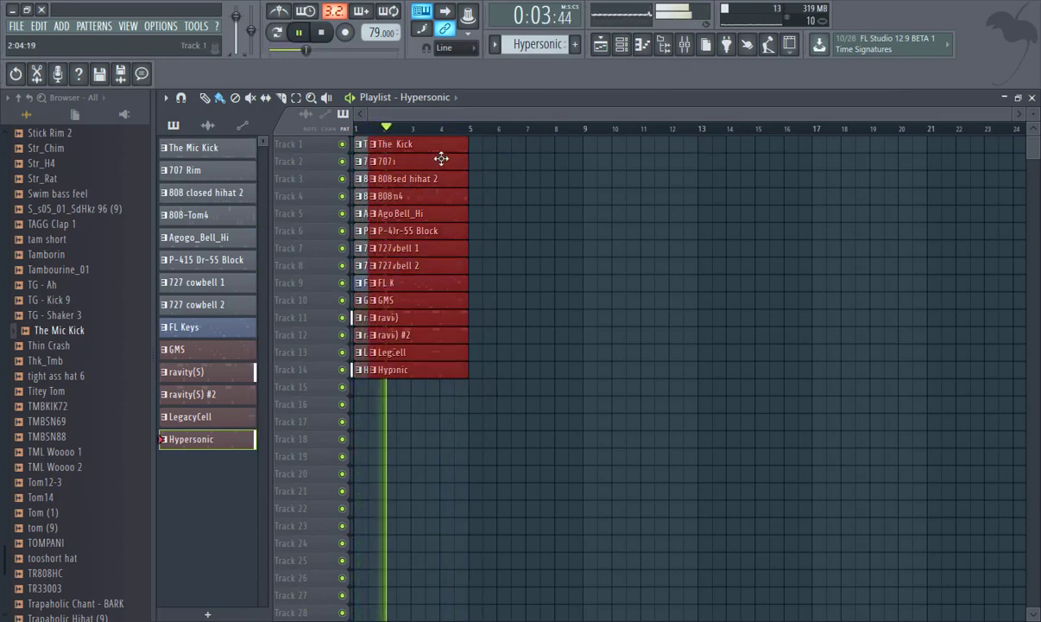
{"action": "key", "text": "ctrl+b"}
{"action": "left_click_drag", "start_coordinate": [696, 405], "coordinate": [352, 133]}
{"action": "key", "text": "ctrl+b"}
{"action": "left_click_drag", "start_coordinate": [625, 179], "coordinate": [611, 180]}
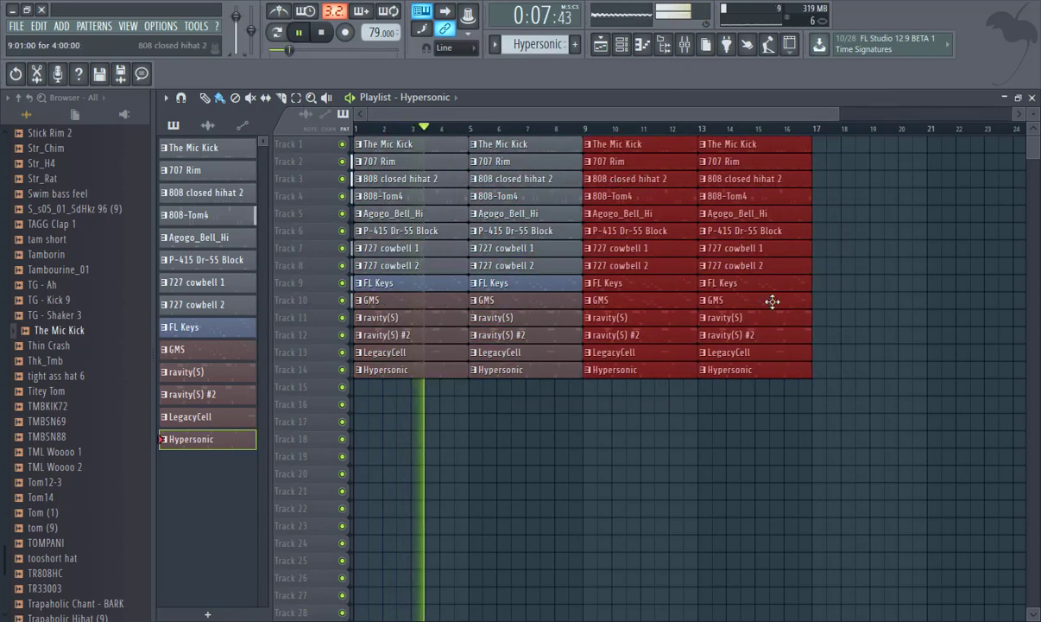
{"action": "left_click_drag", "start_coordinate": [866, 410], "coordinate": [355, 137]}
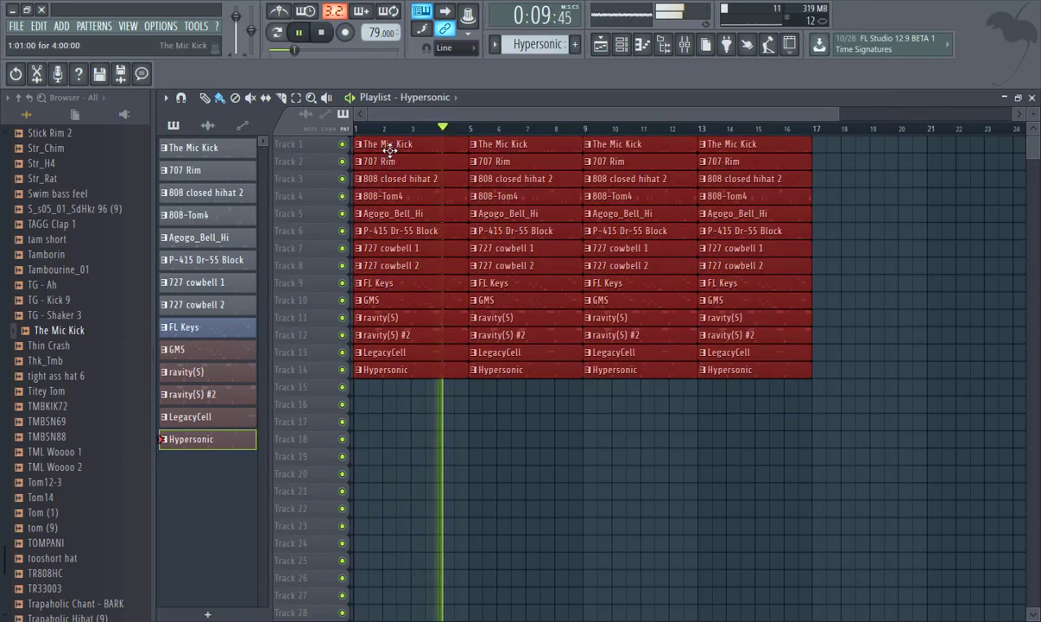
{"action": "key", "text": "ctrl+b"}
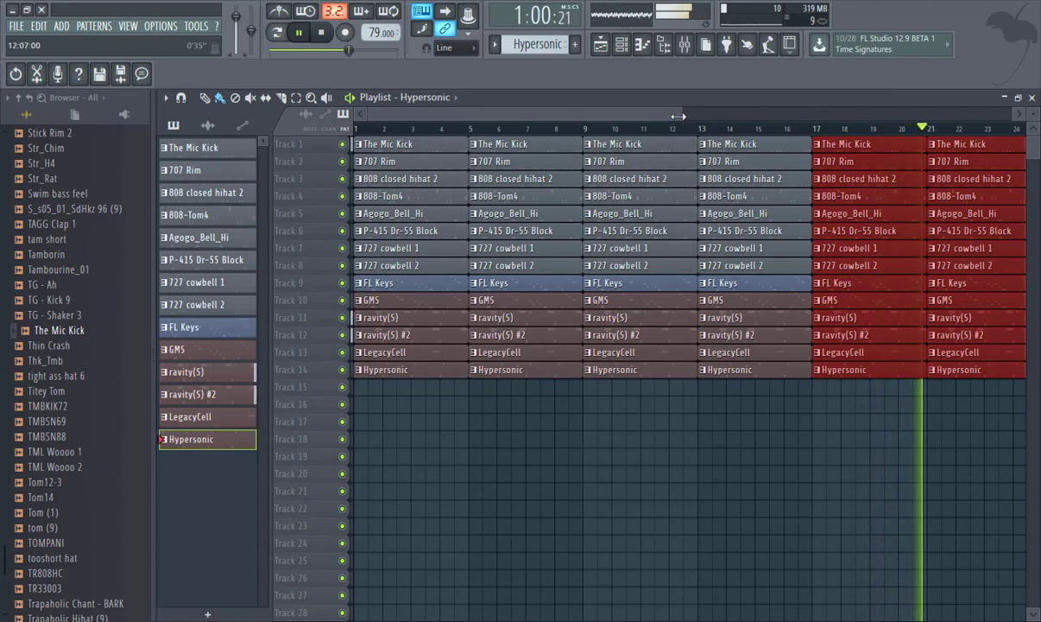
{"action": "left_click_drag", "start_coordinate": [682, 116], "coordinate": [773, 116]}
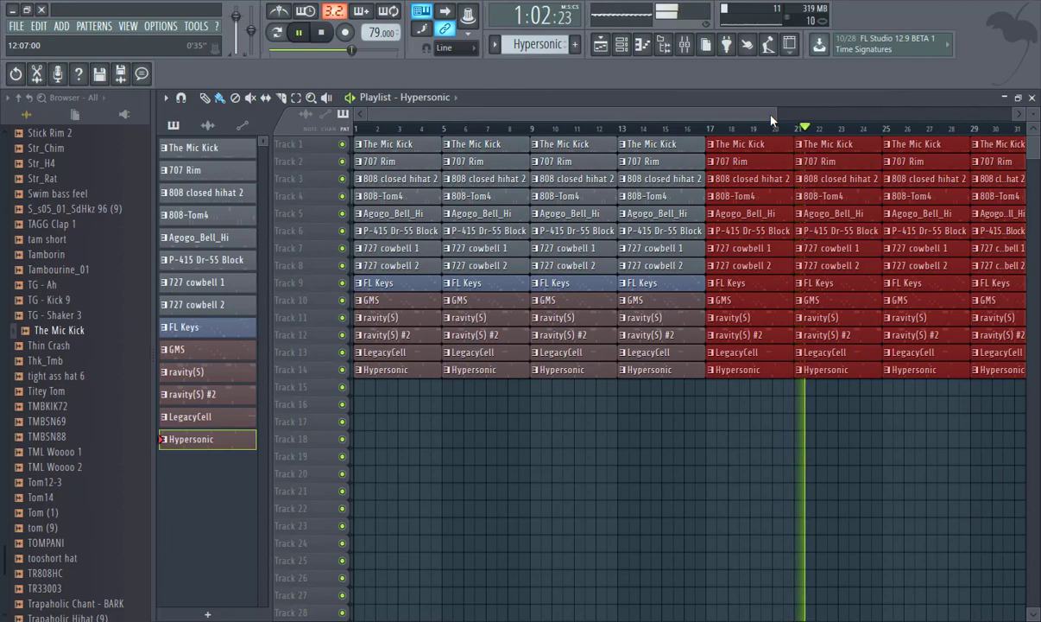